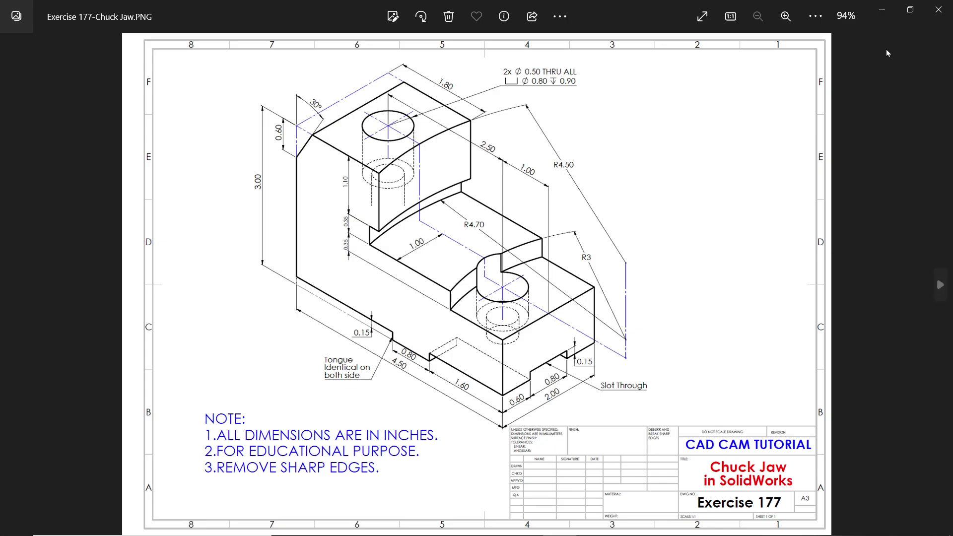
Step: Minimize the Exercise 177 Chuck Jaw drawing in Photos to return to the empty SolidWorks part
click(882, 9)
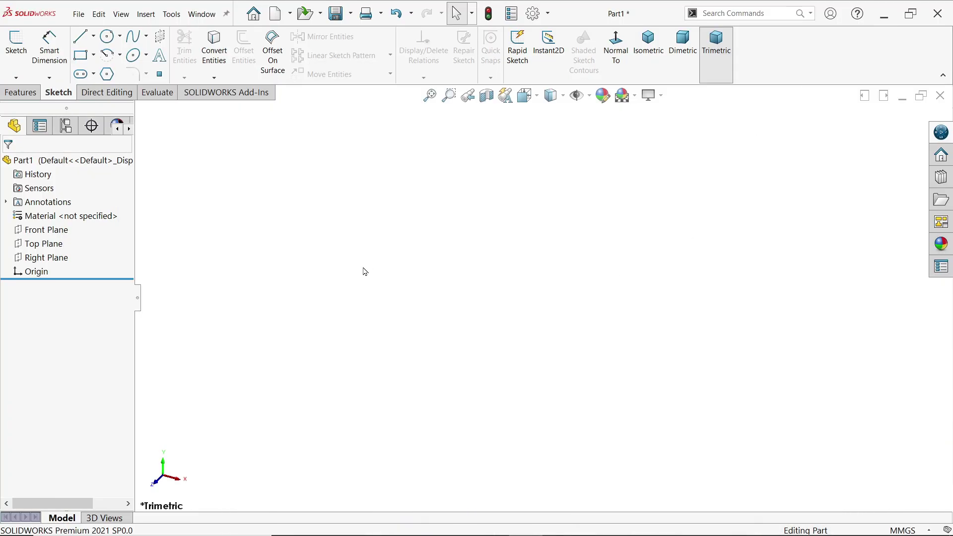
Step: Switch the part to IPS inch units and start a sketch on the Front Plane
click(890, 532)
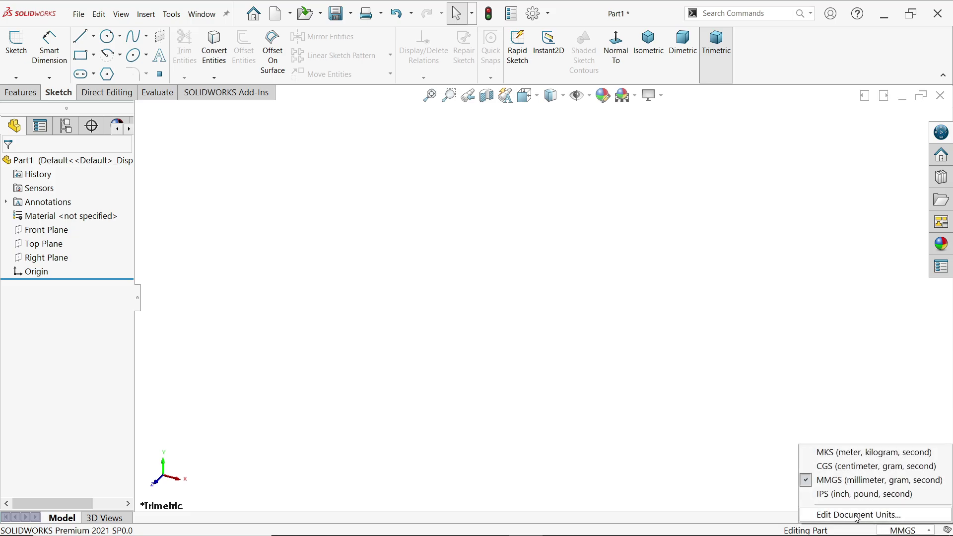
click(835, 496)
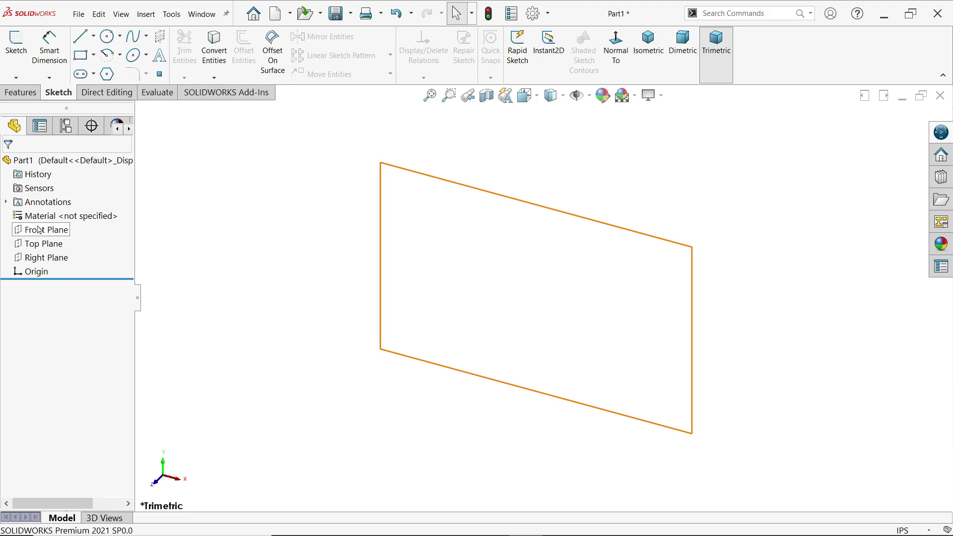
click(14, 44)
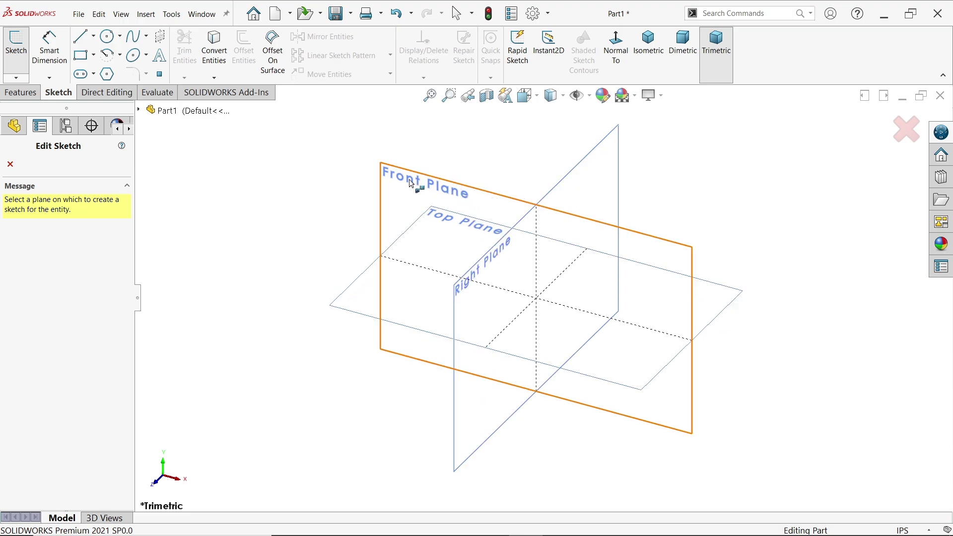
click(424, 181)
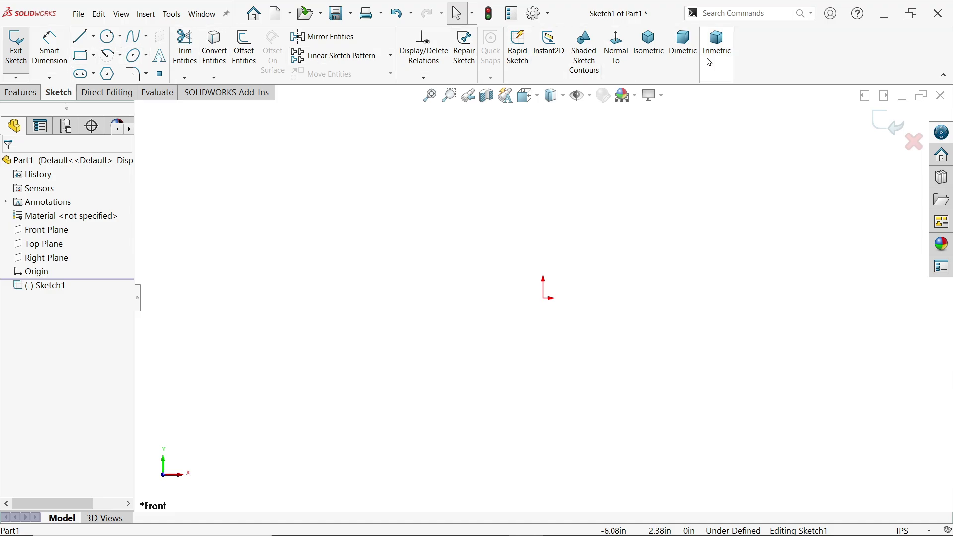
Step: Draw a corner rectangle with one corner on the origin
click(93, 55)
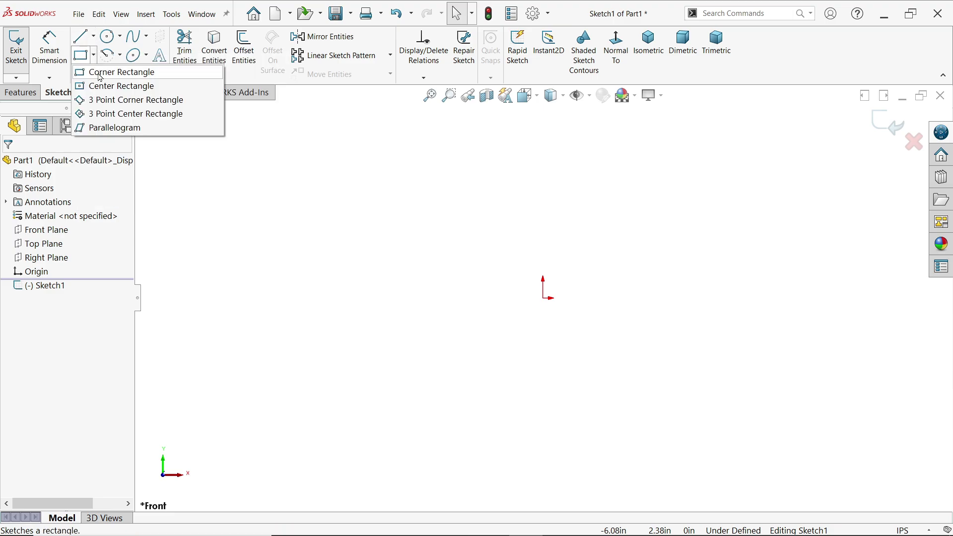
click(100, 73)
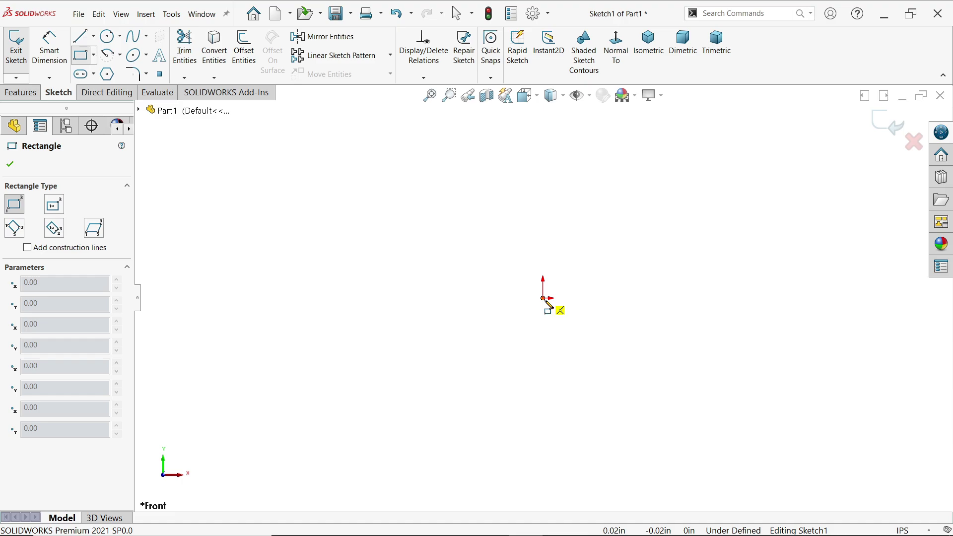
mouse_move(542, 298)
mouse_down()
mouse_move(299, 132)
mouse_move(243, 130)
mouse_up()
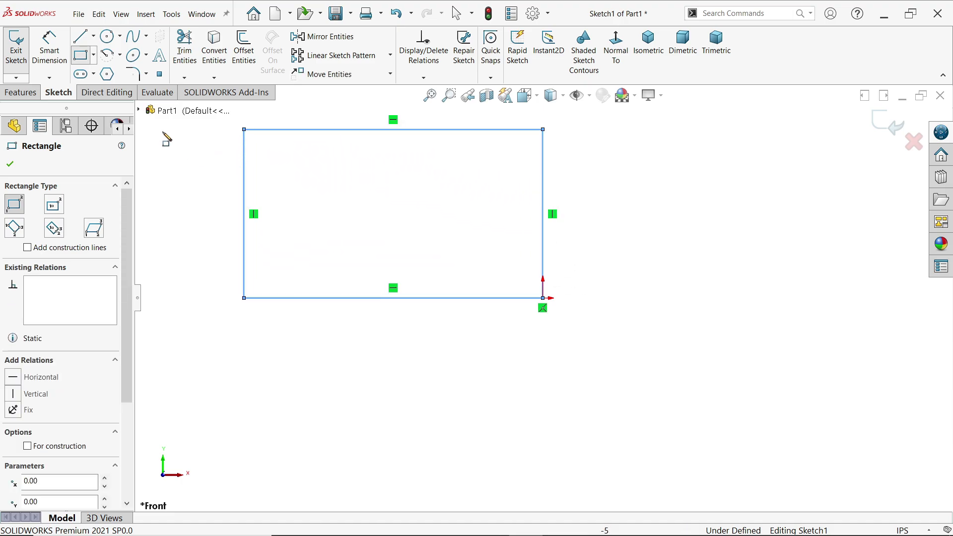
Step: Dimension the rectangle 4.50 wide by 3.00 tall and exit the sketch
click(50, 49)
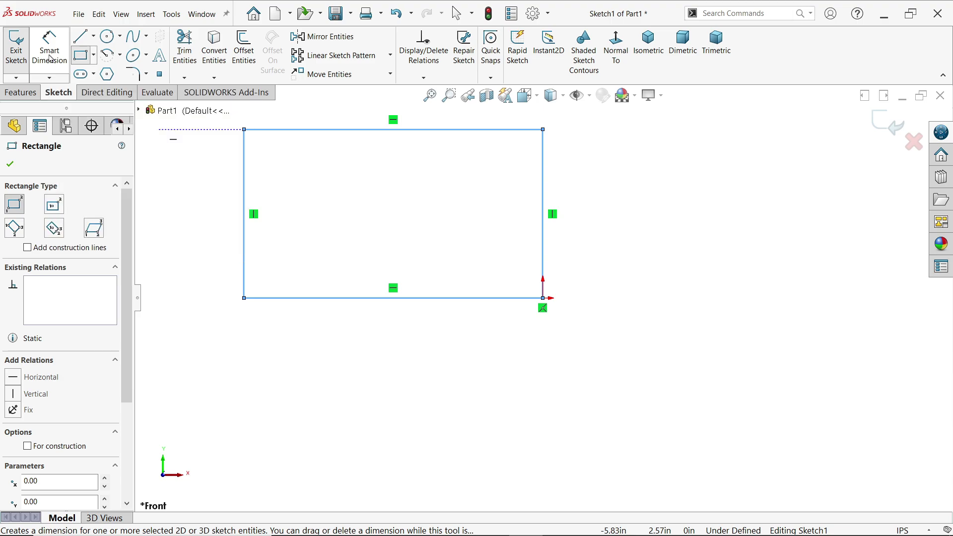
click(428, 299)
click(405, 339)
text(4.5)
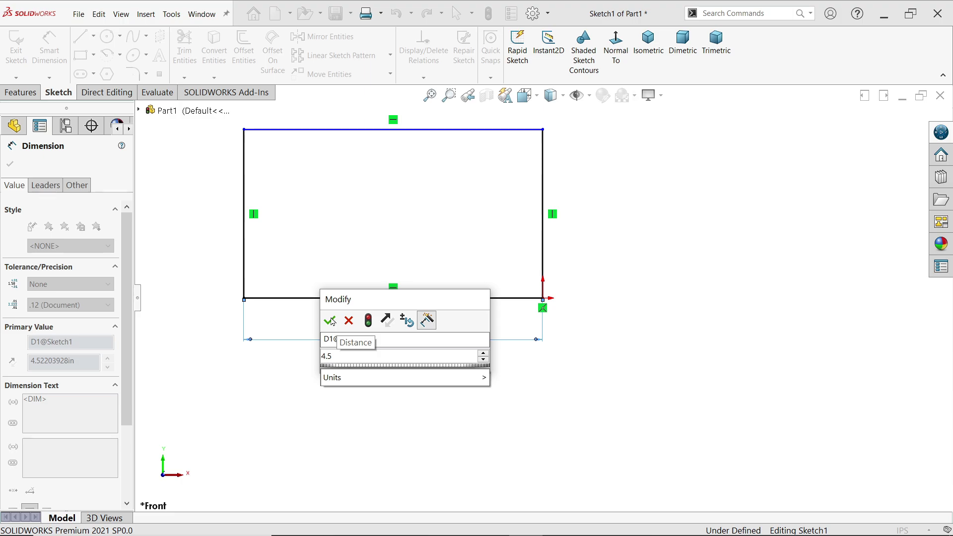
click(329, 320)
click(547, 251)
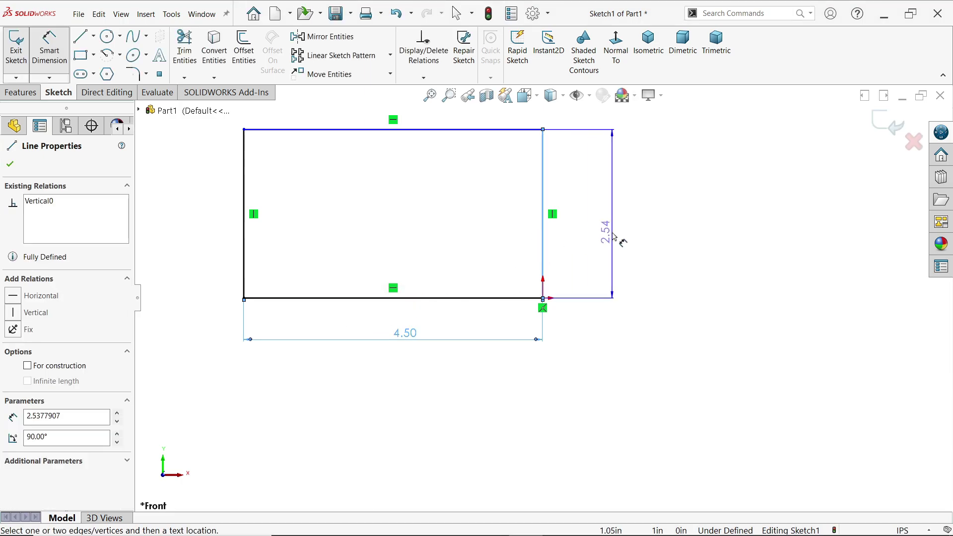
click(612, 232)
text(3)
click(536, 212)
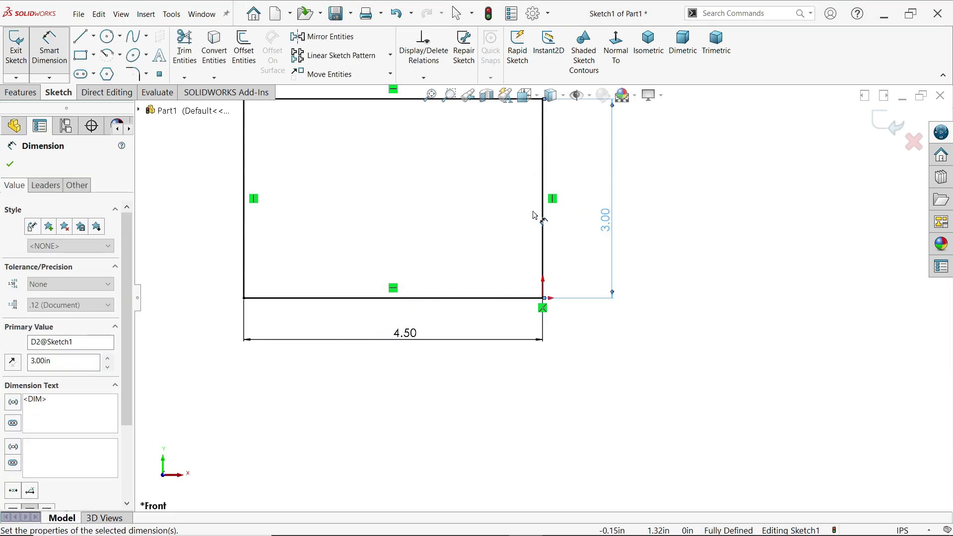
click(877, 122)
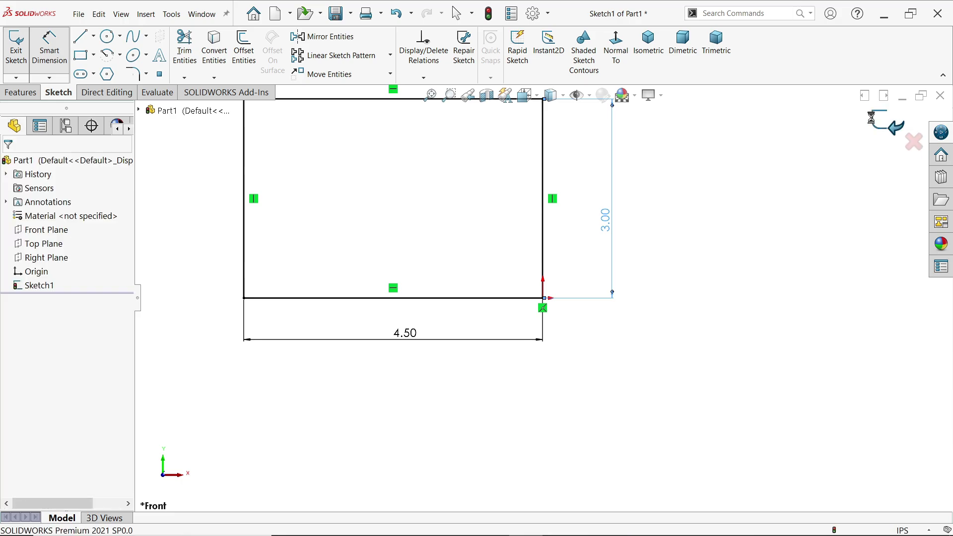
click(20, 92)
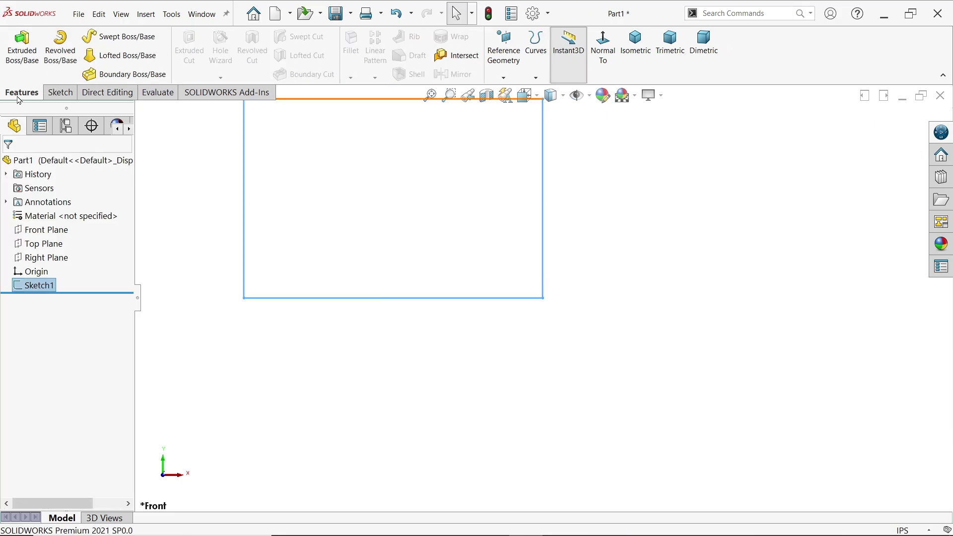
Step: Extrude the rectangle 2.00 in using a Mid Plane end condition as Boss-Extrude1
click(21, 50)
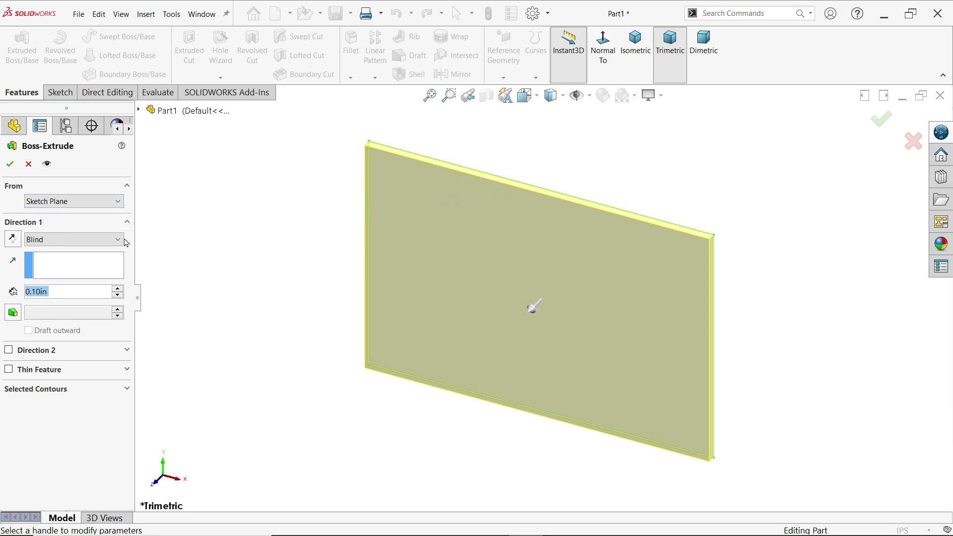
click(53, 240)
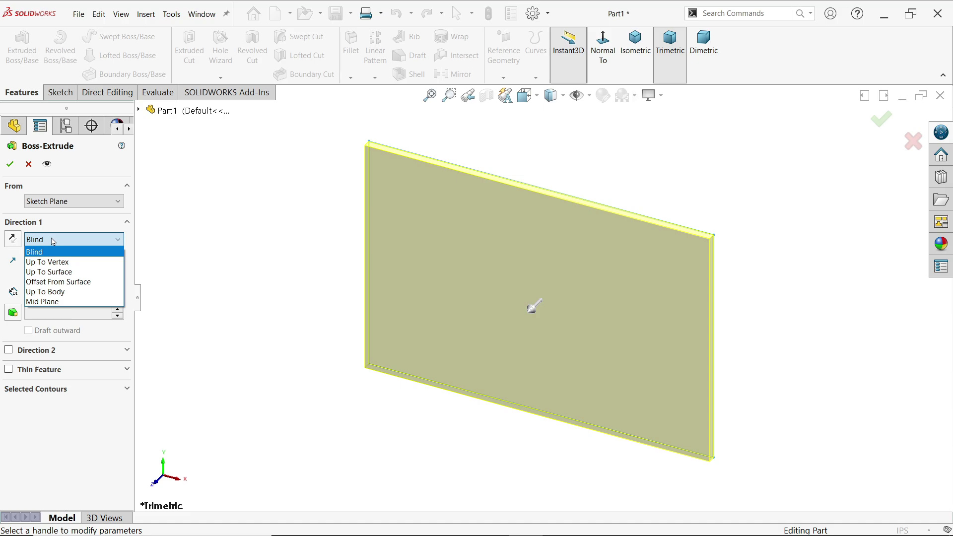
click(41, 302)
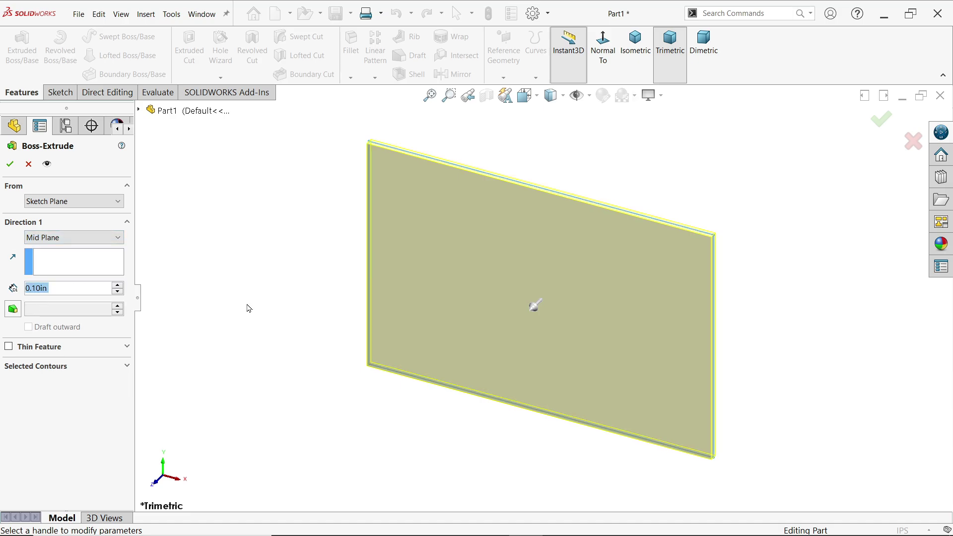
drag(536, 309, 499, 340)
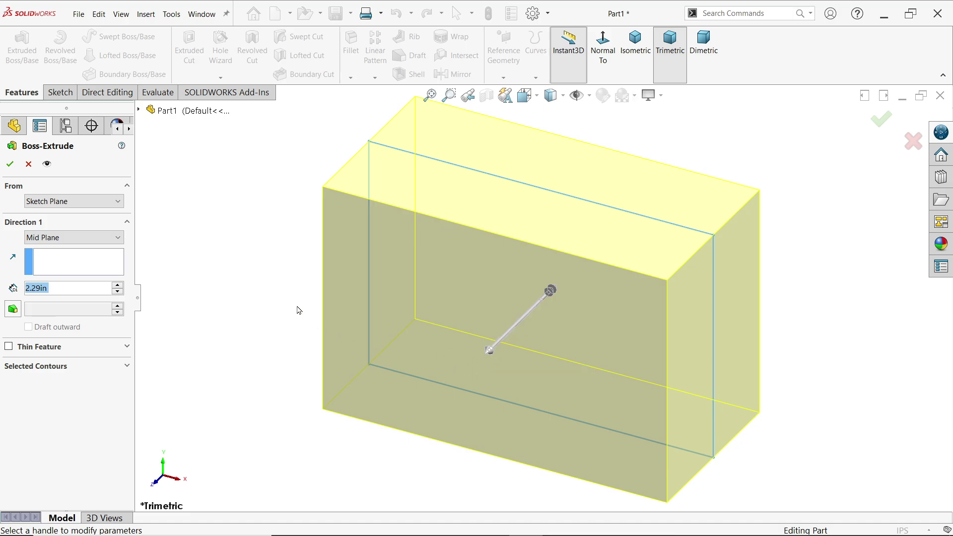
text(2)
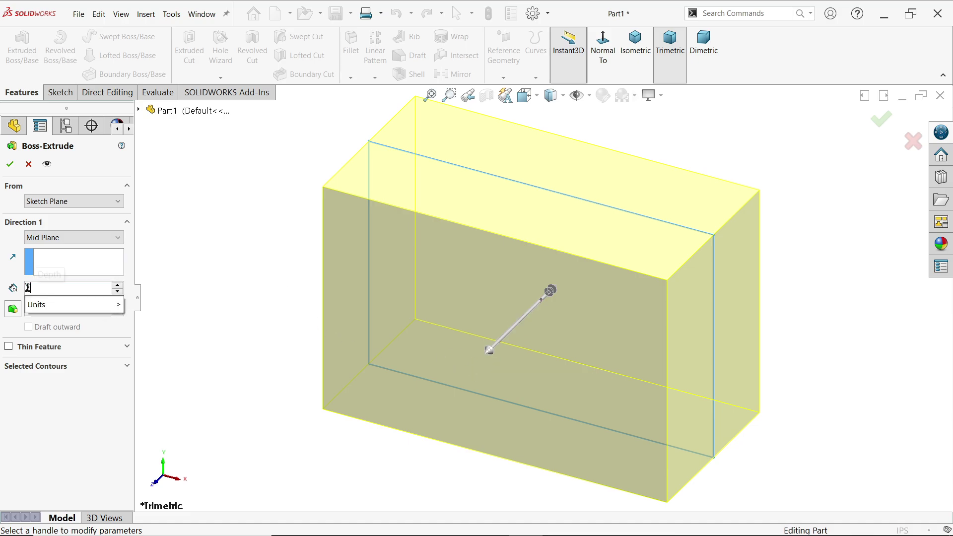
key(Return)
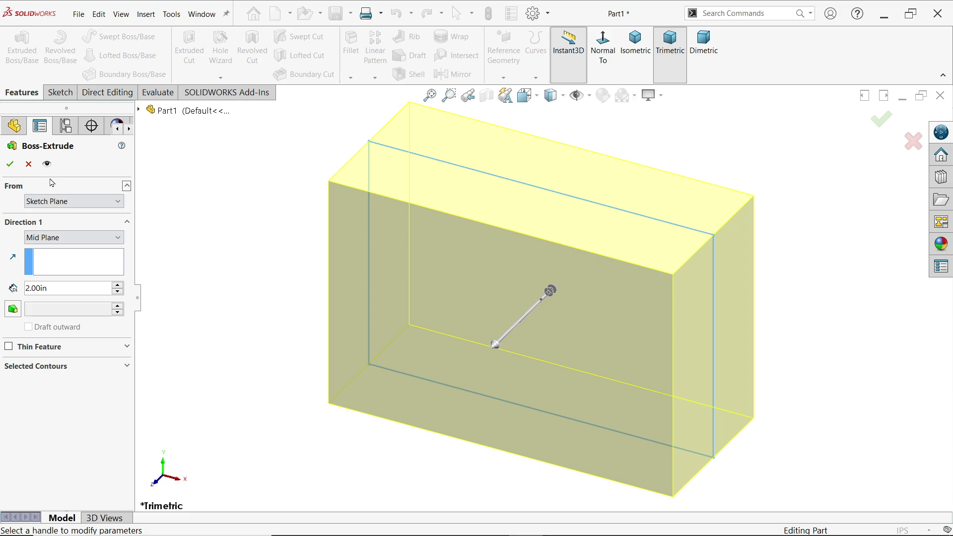
click(10, 163)
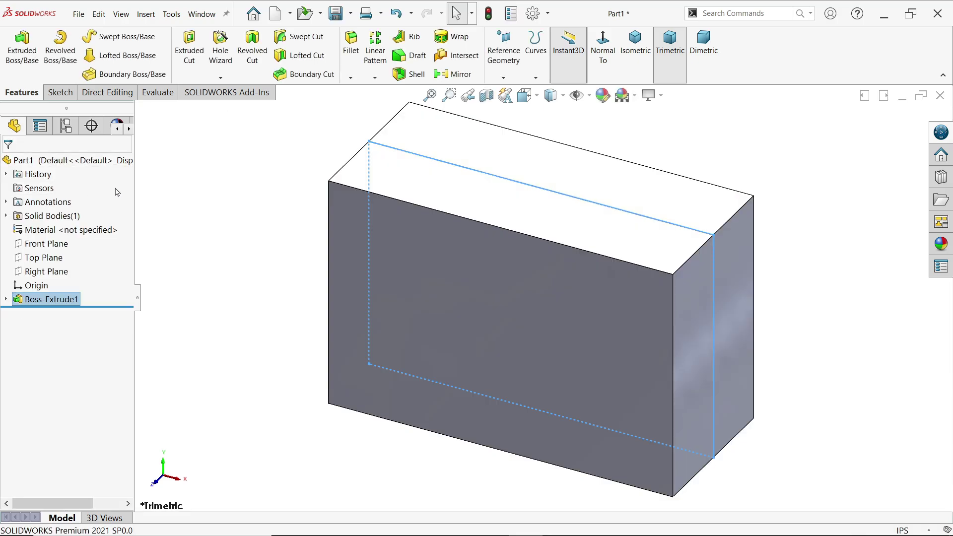
Step: Toggle RealView Graphics, orbit the block slightly, and switch back to the reference drawing
click(660, 96)
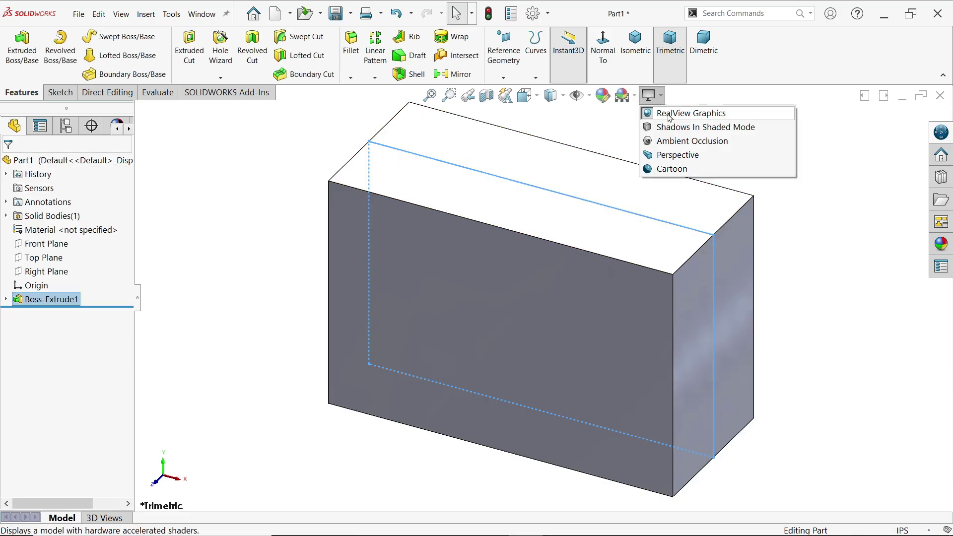
click(668, 116)
mouse_move(838, 226)
middle_down()
mouse_move(808, 218)
mouse_move(823, 230)
middle_up()
key(alt+Tab)
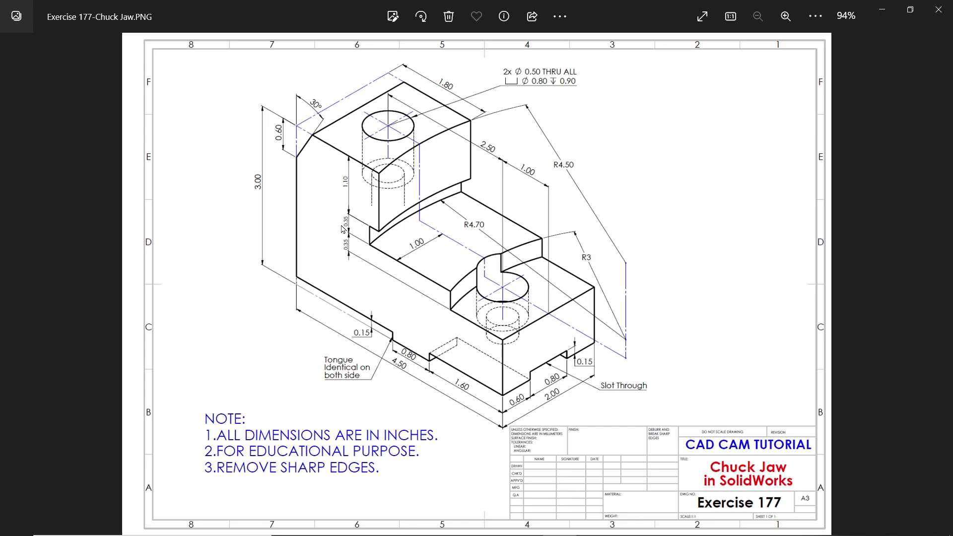
Step: Study the Chuck Jaw drawing's R3 and lower dimensions, then minimize Photos
scroll(362, 250, up, 5)
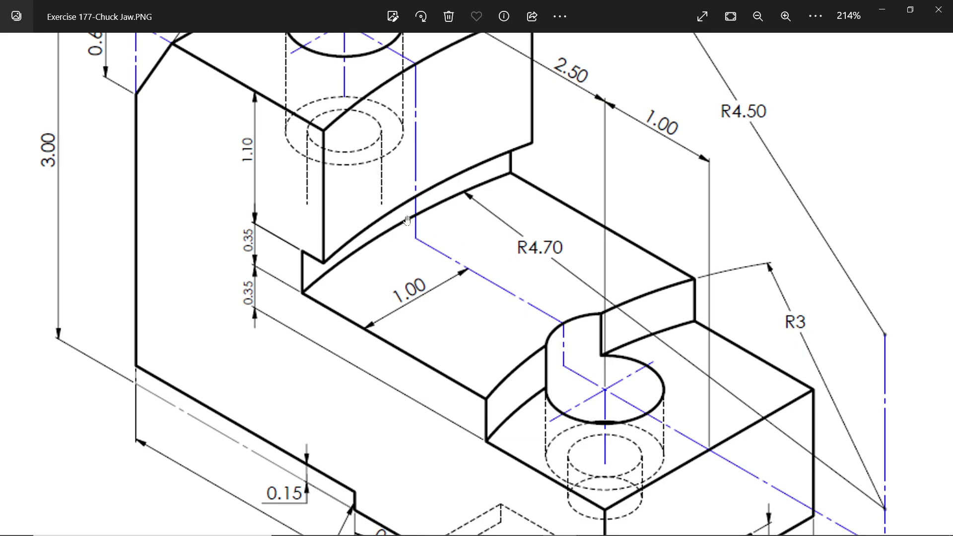
drag(390, 244, 382, 222)
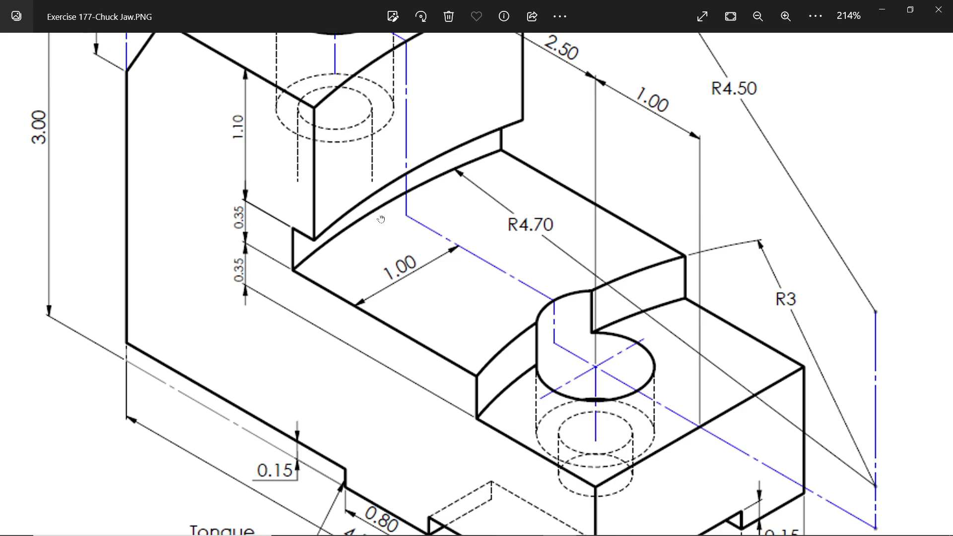
drag(353, 324, 329, 250)
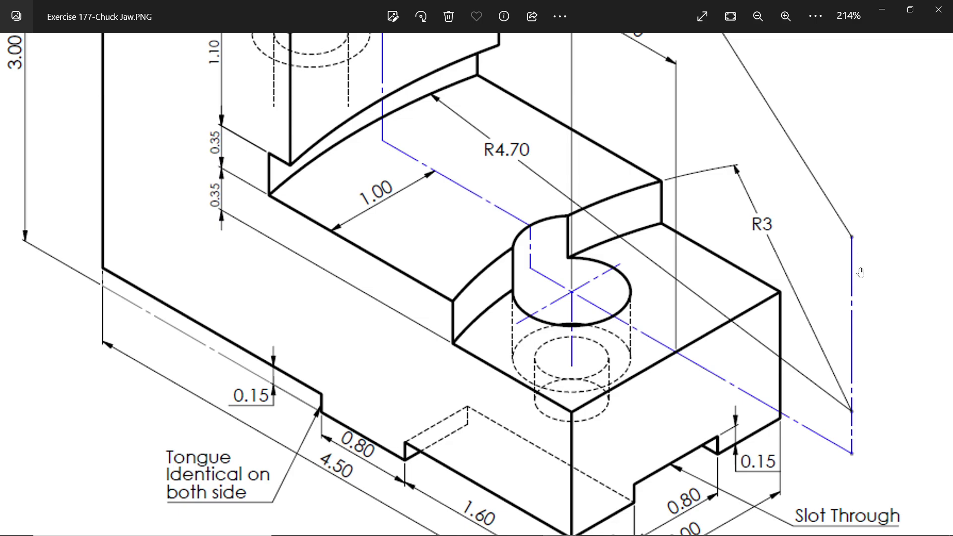
scroll(860, 272, down, 5)
drag(595, 230, 594, 282)
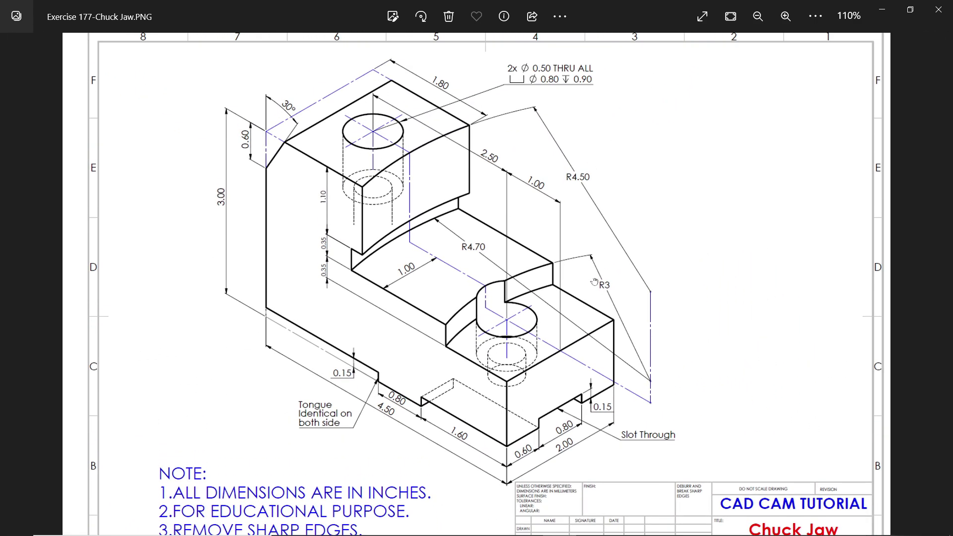
click(881, 10)
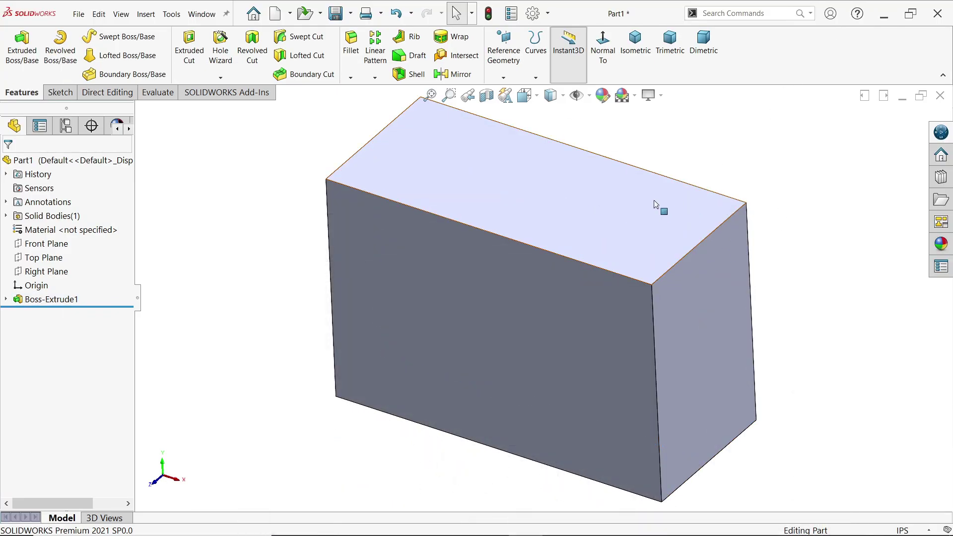
Step: Start a sketch on the block's top face with a horizontal centerline from the right-edge midpoint
click(689, 194)
click(698, 171)
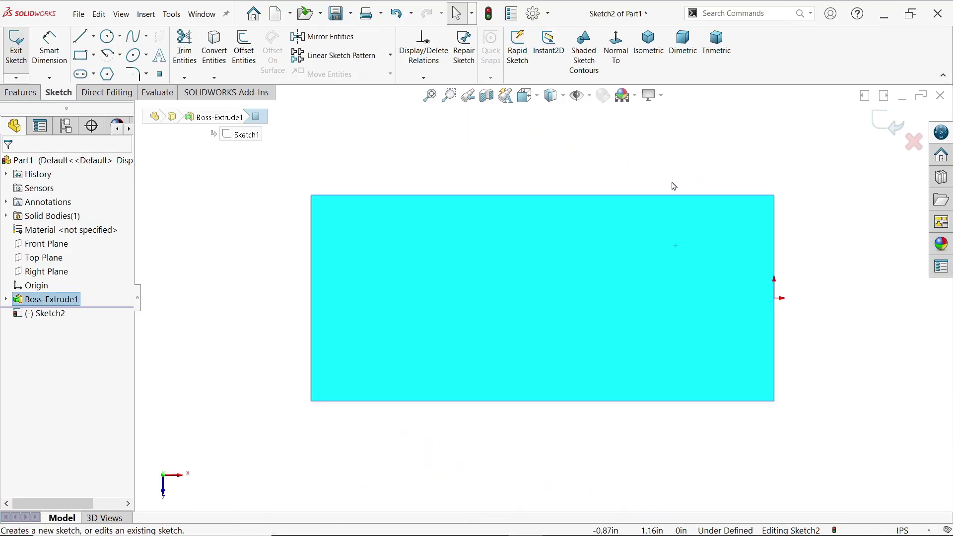
click(94, 39)
click(106, 66)
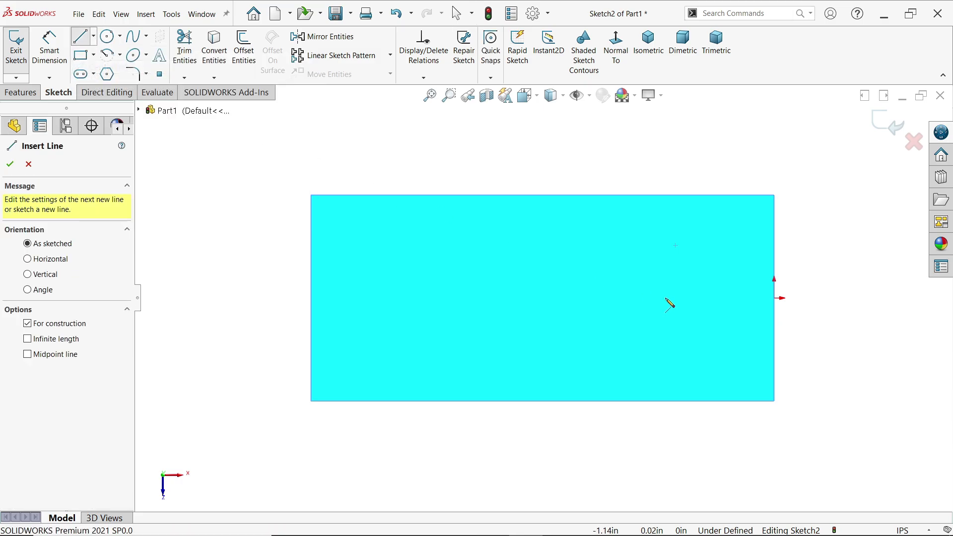
click(774, 298)
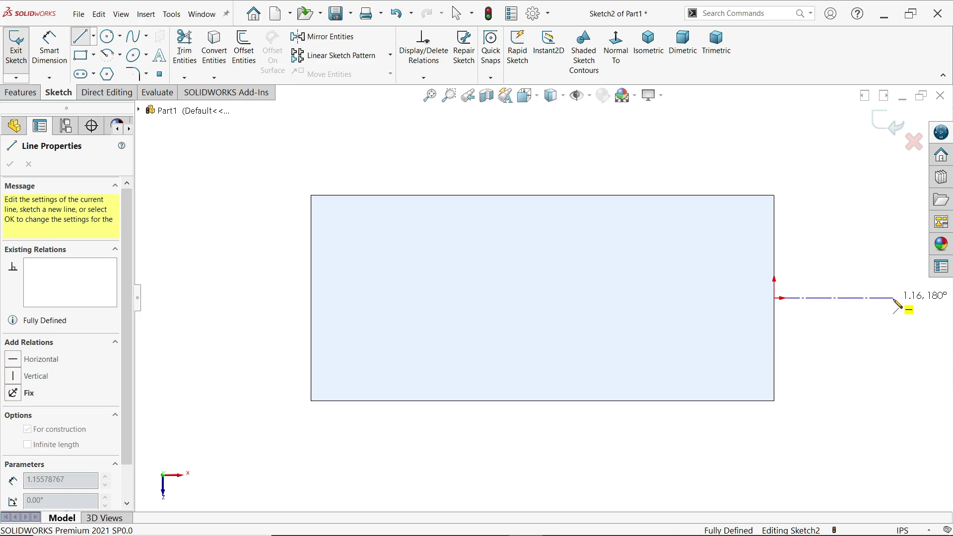
right_click(870, 249)
click(858, 255)
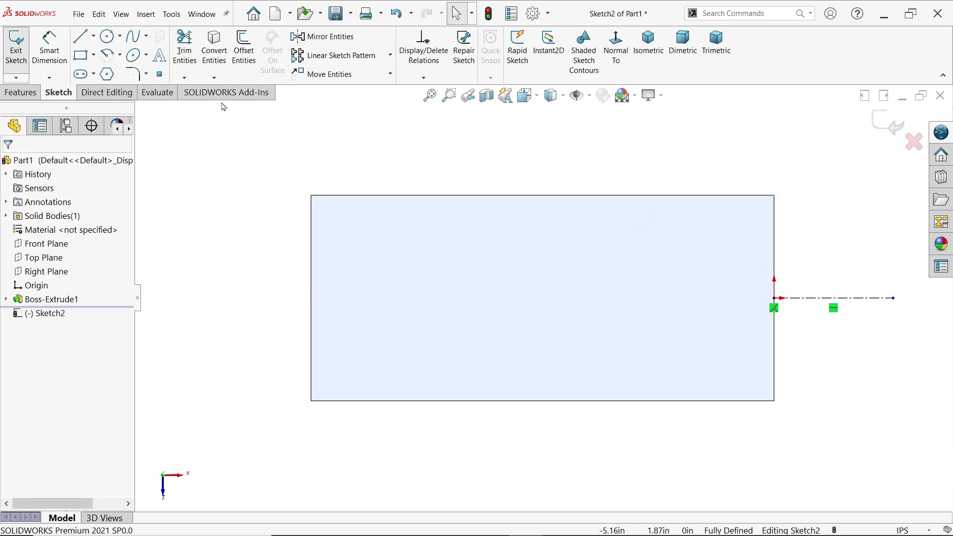
Step: Draw a centerpoint arc centred at the centerline's end, spanning the top to bottom edges
click(118, 56)
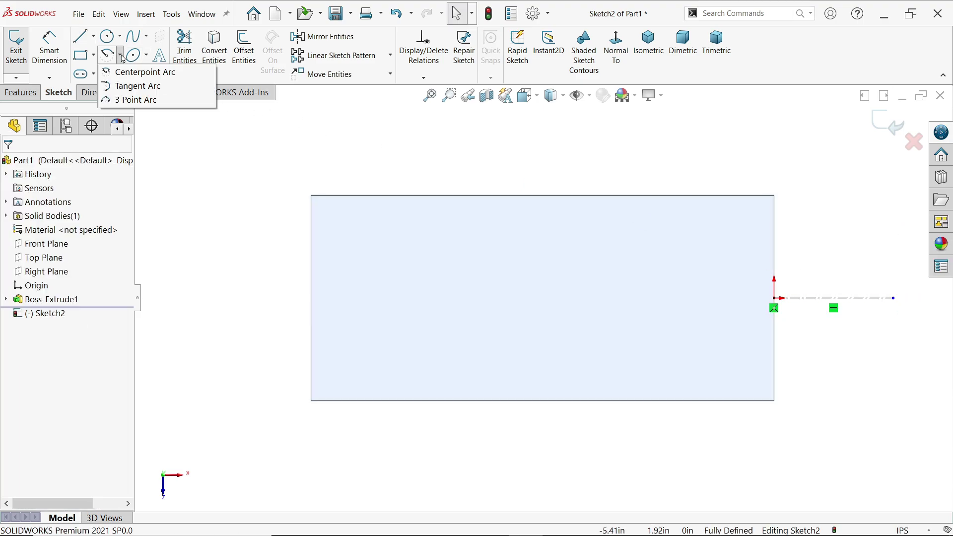
click(146, 76)
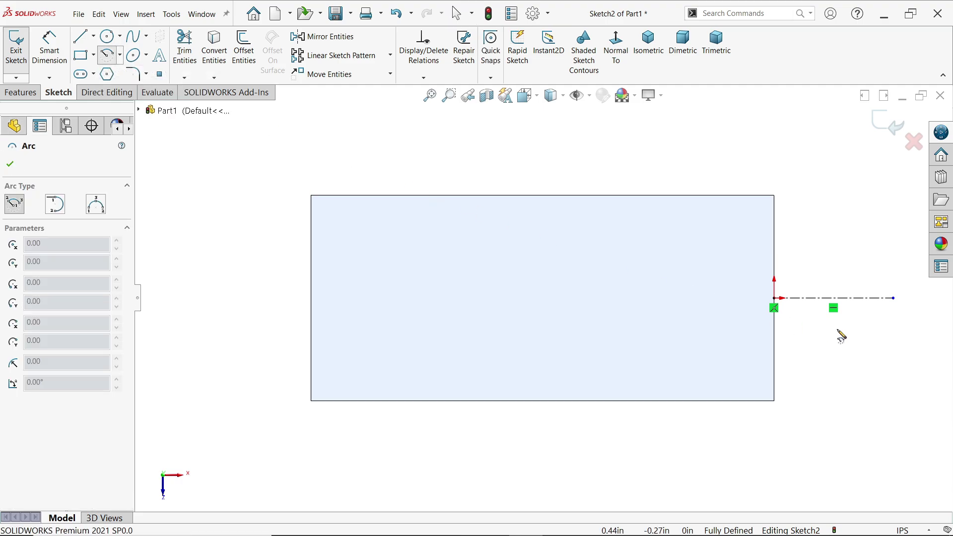
click(893, 298)
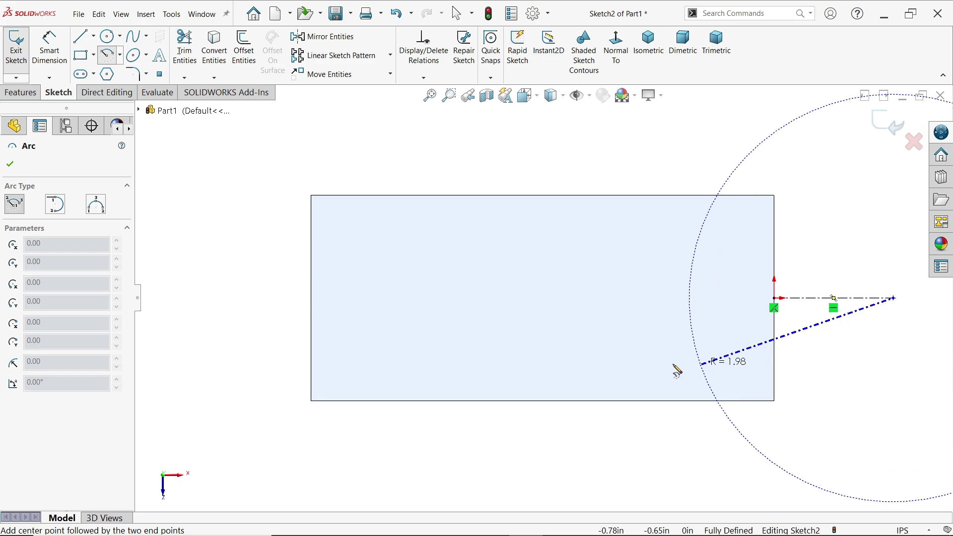
click(451, 196)
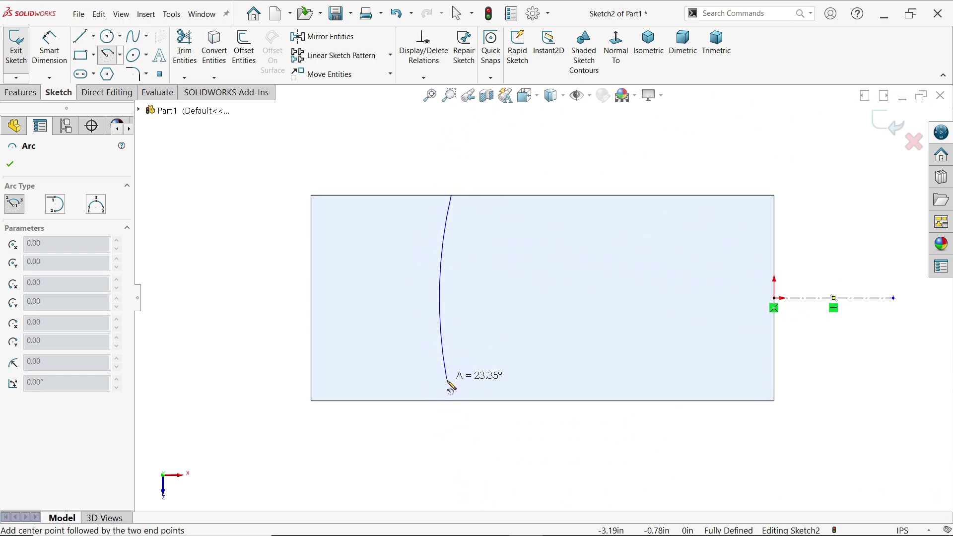
click(457, 408)
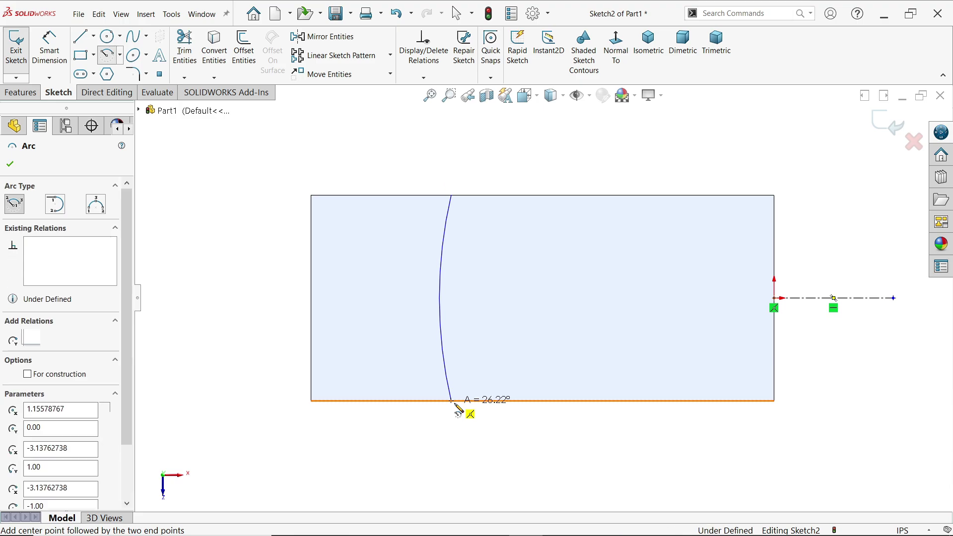
right_click(268, 269)
click(272, 271)
scroll(344, 296, up, 3)
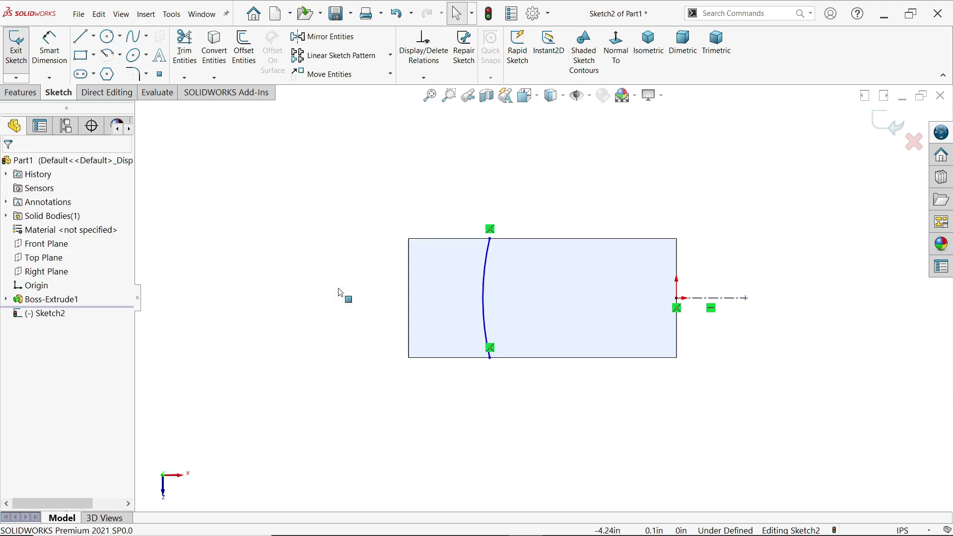
scroll(704, 330, down, 5)
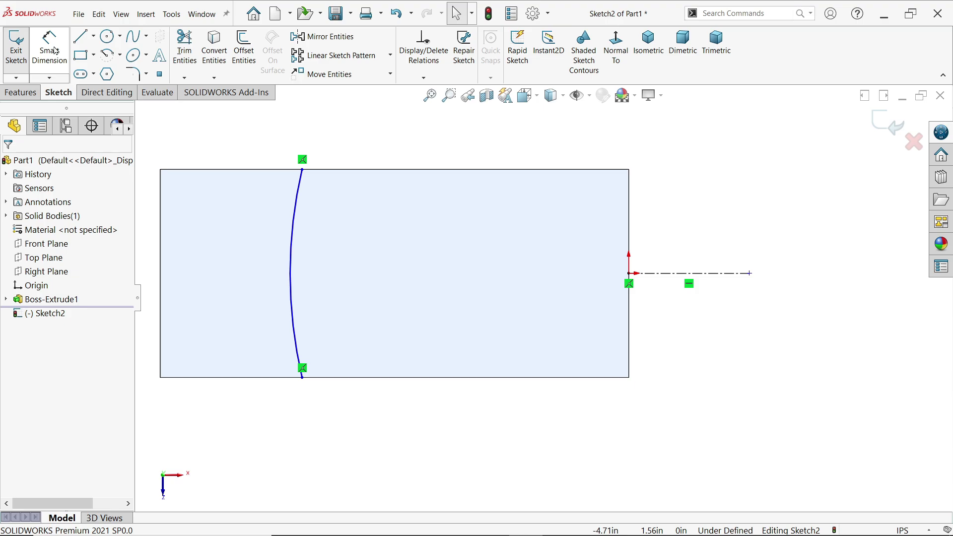
Step: Dimension the arc radius to 4.50 and its top end 1.80 in from the block's left corner
click(55, 51)
click(295, 238)
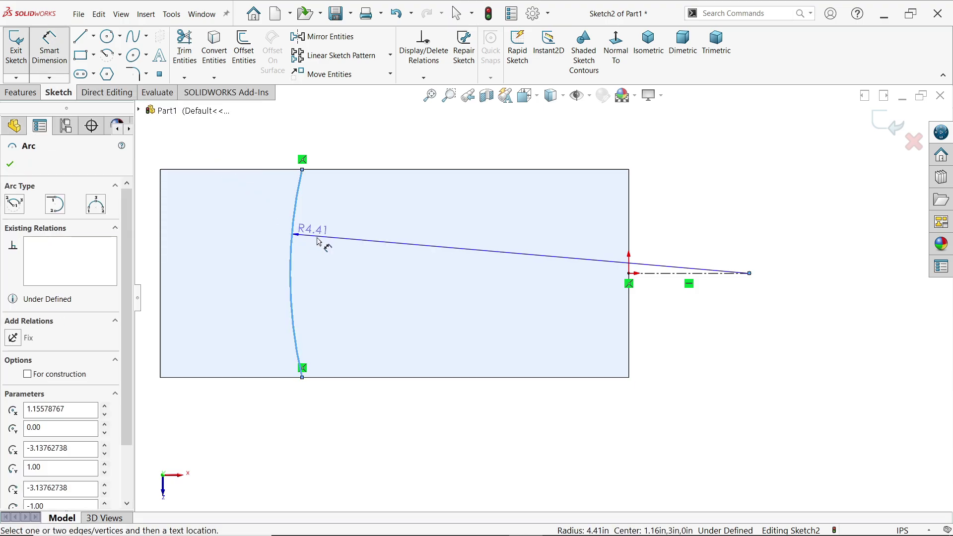
click(330, 241)
text(4.)
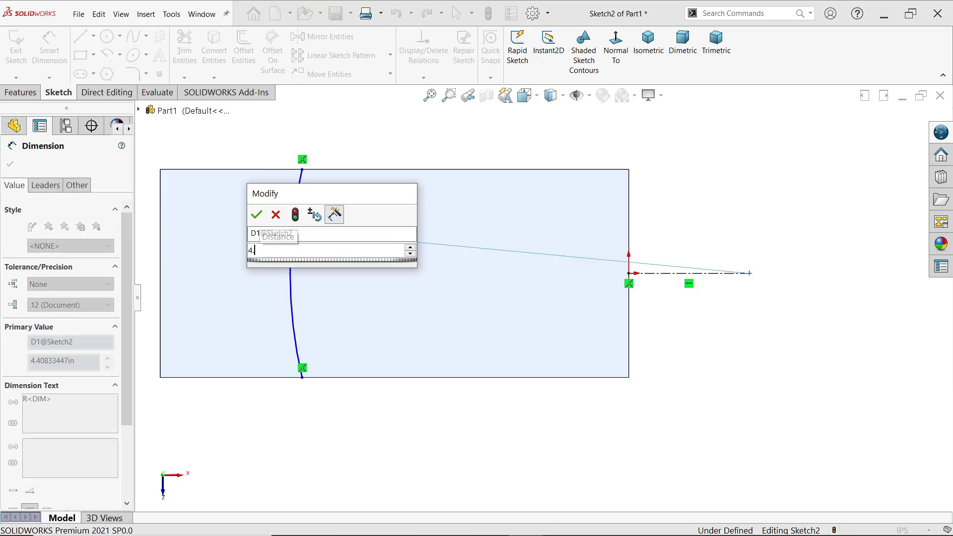
text(5)
click(257, 214)
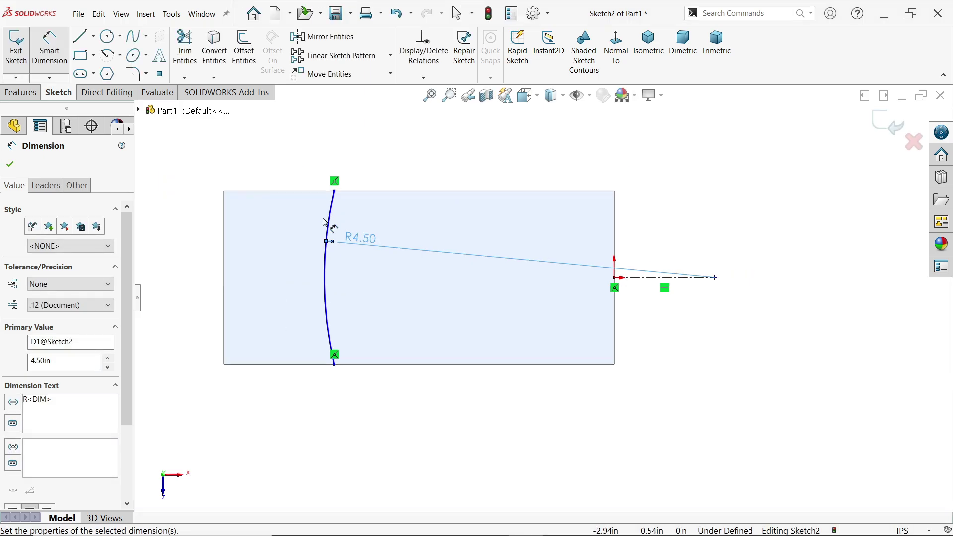
scroll(231, 164, down, 2)
click(381, 204)
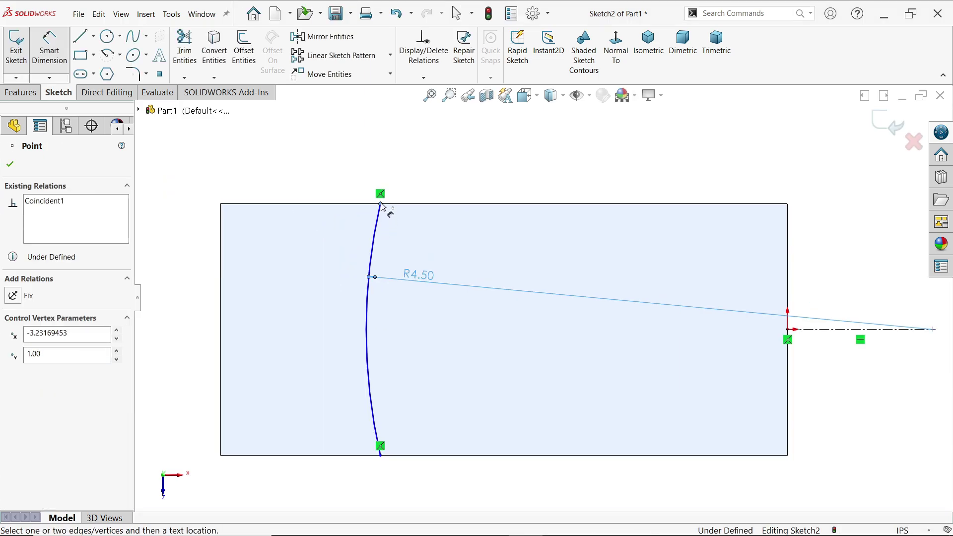
click(222, 204)
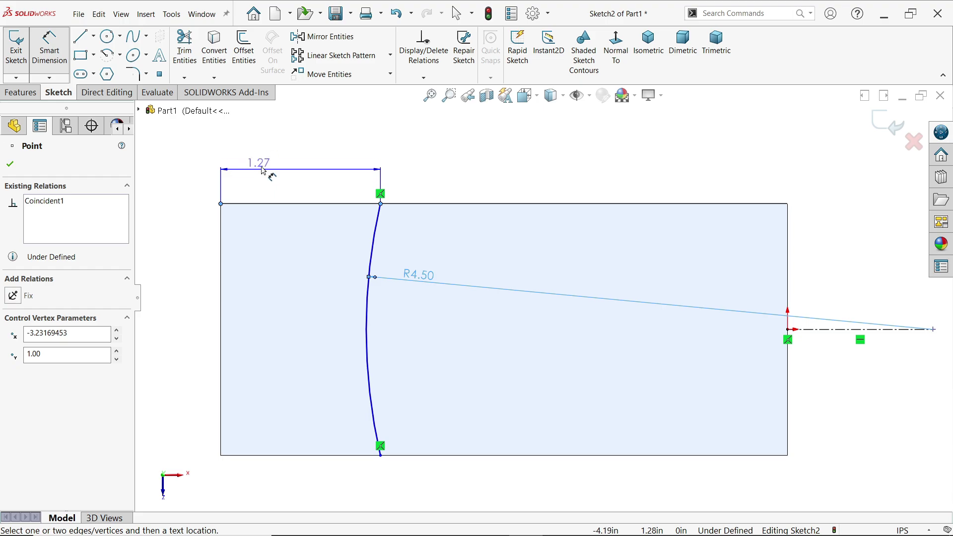
click(291, 153)
text(1.8)
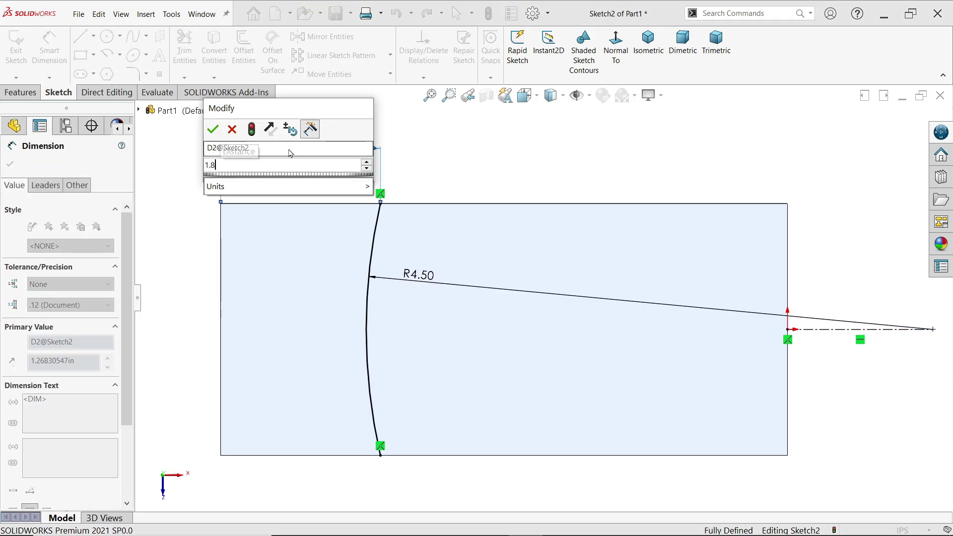
click(213, 129)
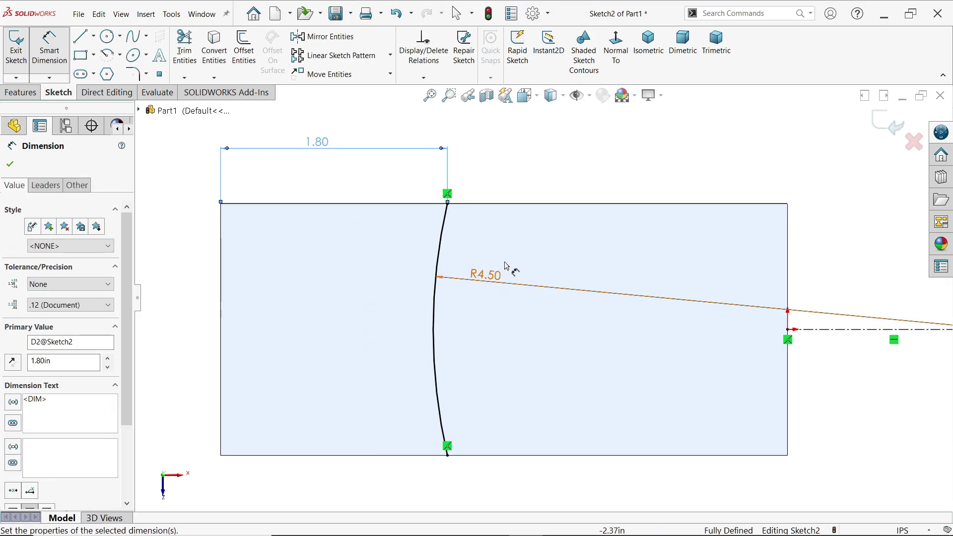
click(648, 43)
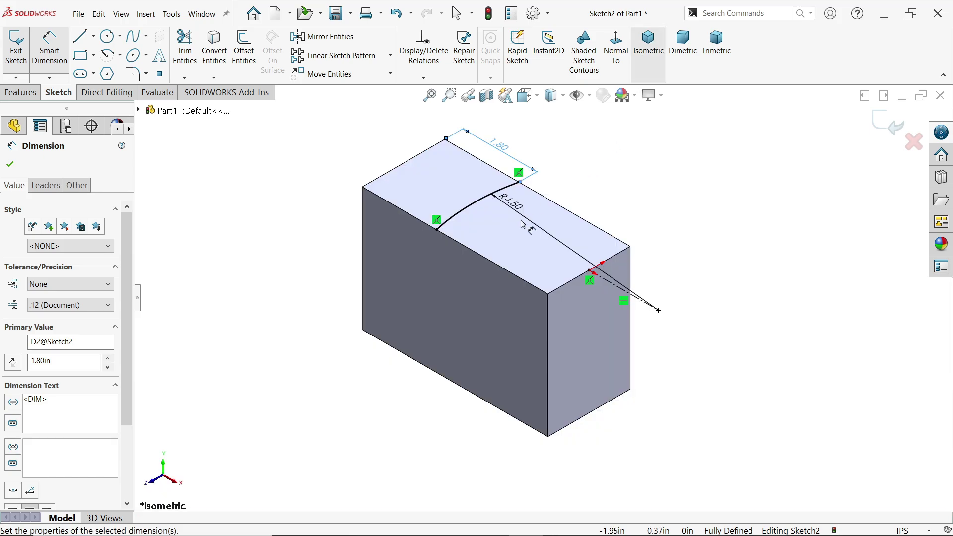
scroll(522, 225, down, 2)
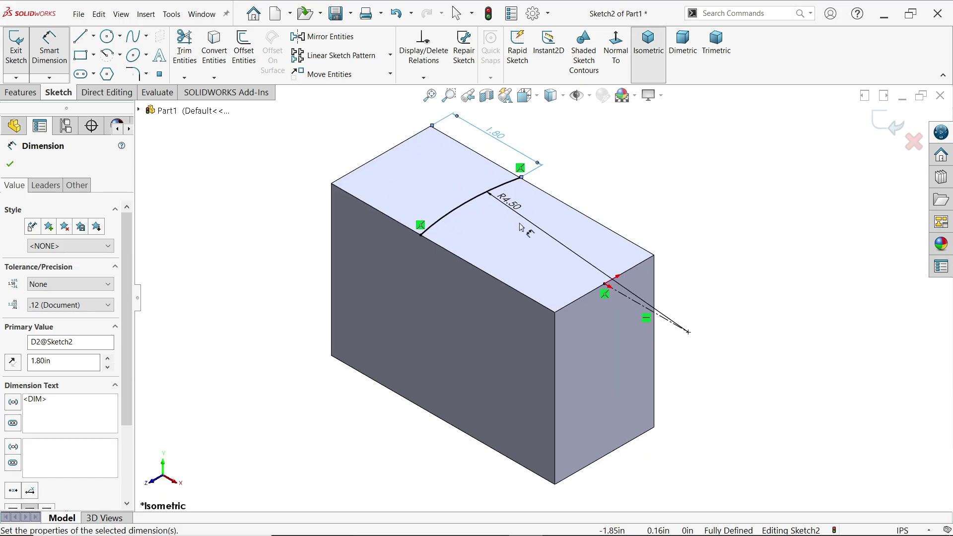
Step: Cut-extrude the arc region Blind 1.10 in deep as Cut-Extrude1
click(20, 93)
click(189, 50)
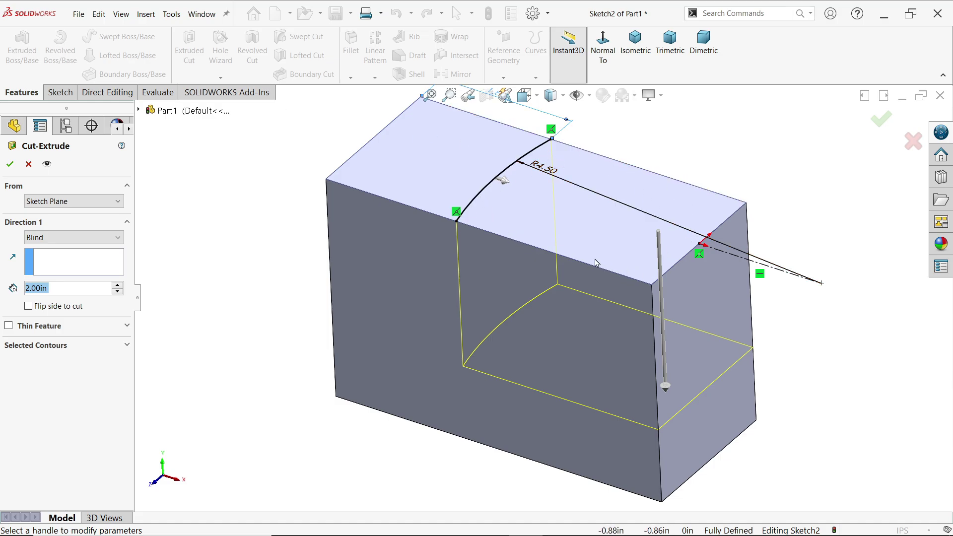
click(45, 240)
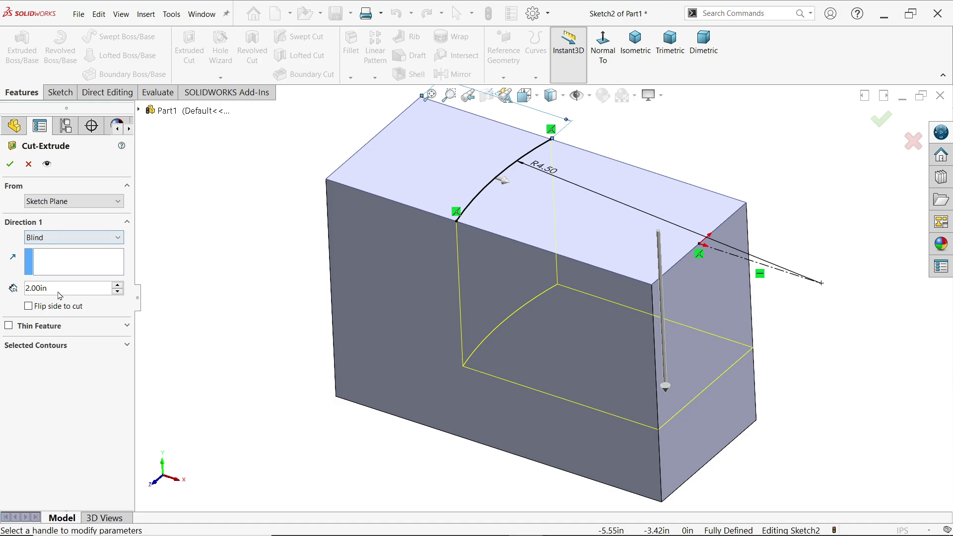
text(1.1)
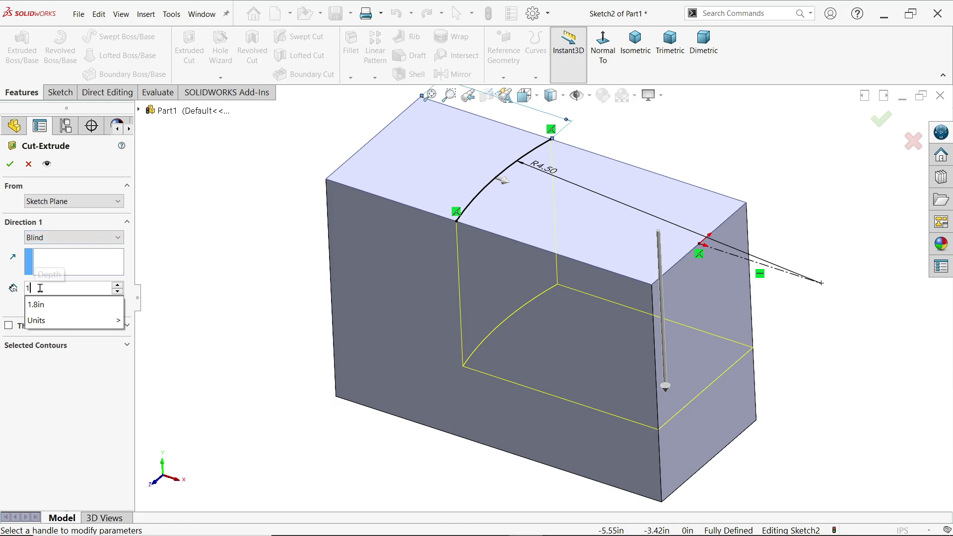
key(Return)
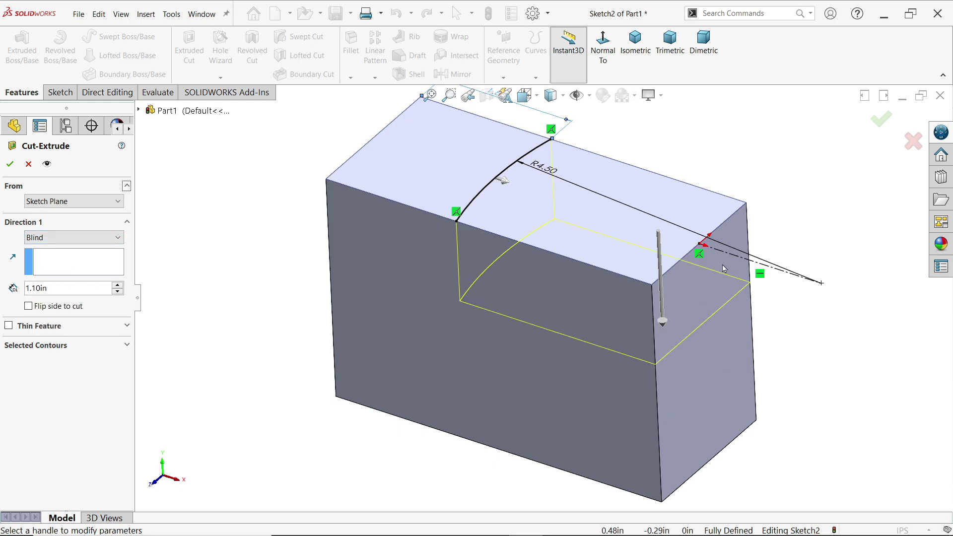
scroll(761, 226, up, 3)
click(10, 163)
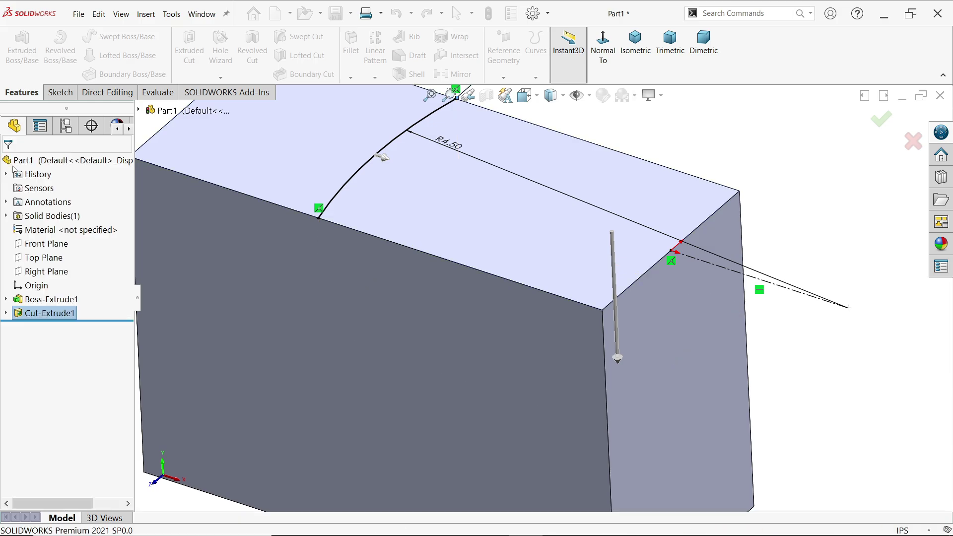
mouse_move(436, 298)
middle_down()
mouse_move(542, 233)
mouse_move(544, 212)
mouse_move(486, 273)
middle_up()
Step: Start a sketch on the lower cut face, show Sketch2 for reference, and extend a centerline right
click(551, 312)
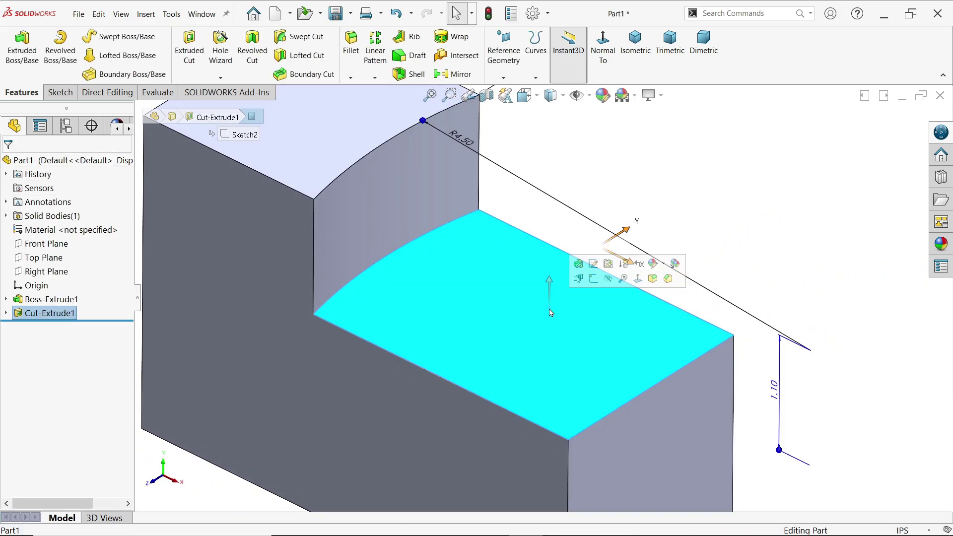
click(577, 278)
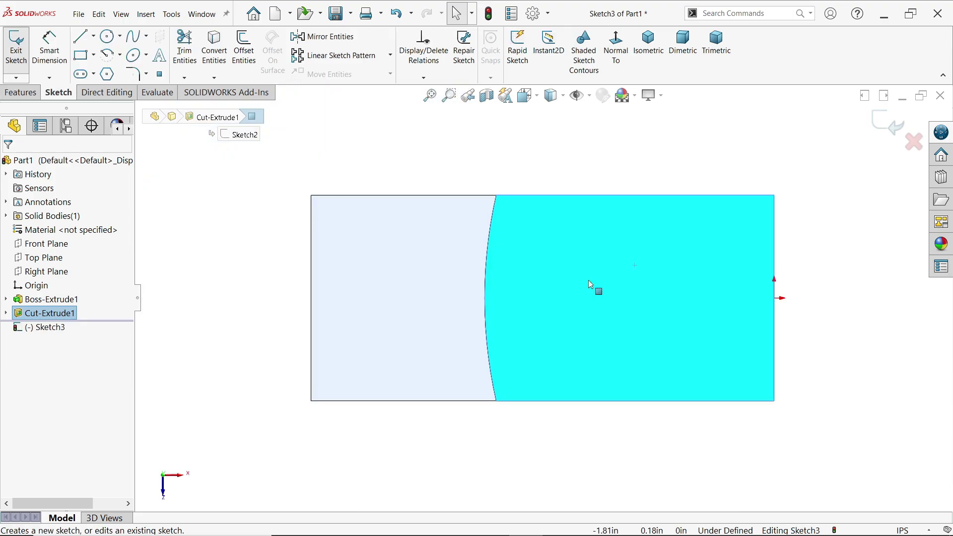
click(5, 313)
right_click(48, 327)
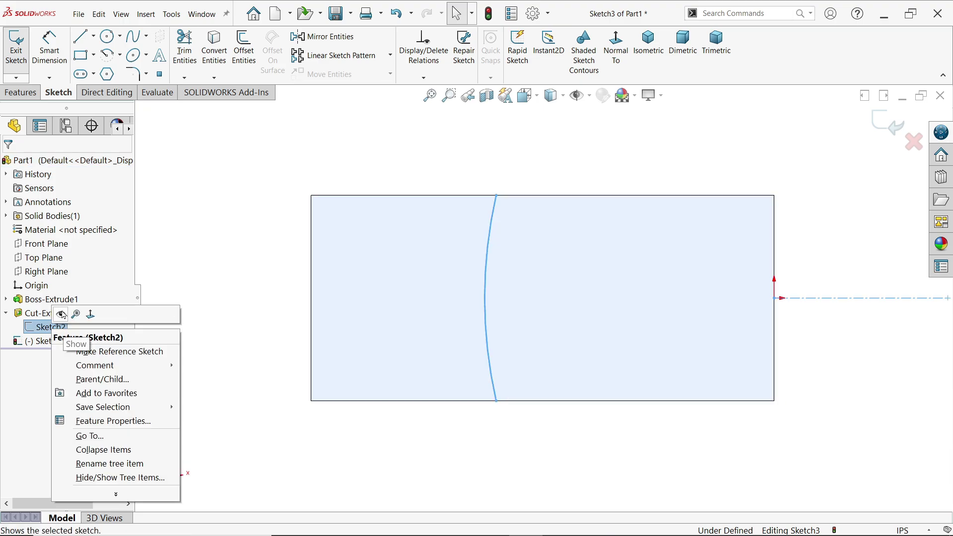
click(61, 315)
scroll(195, 251, up, 3)
scroll(782, 293, down, 2)
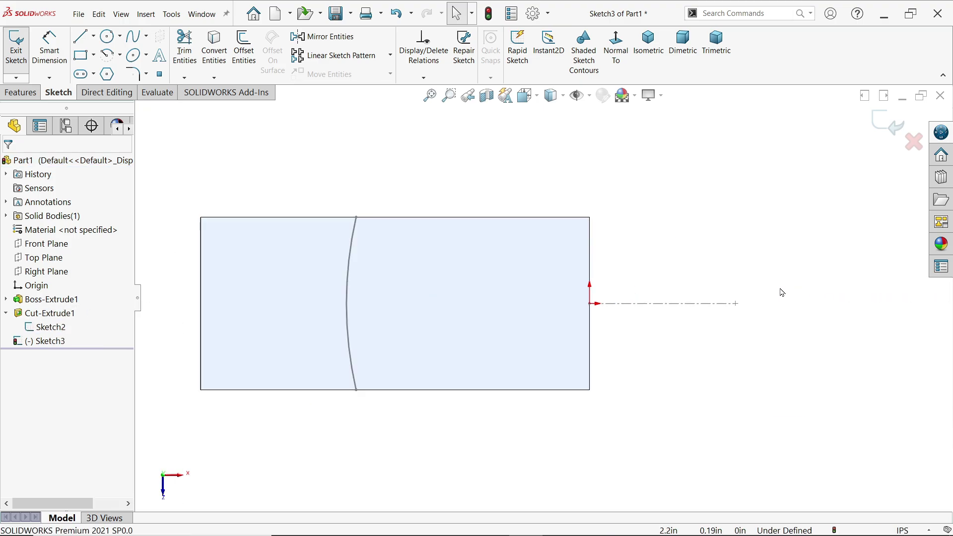
click(736, 303)
click(120, 55)
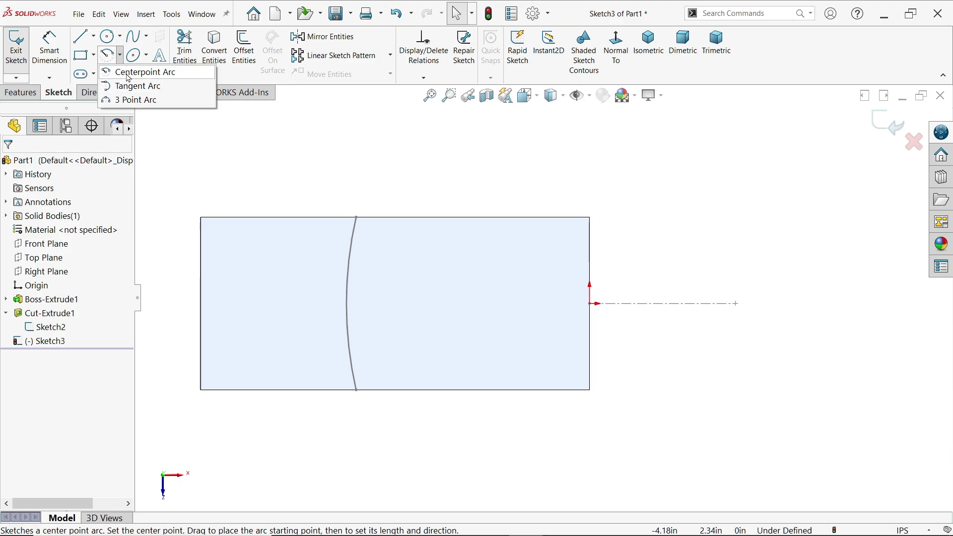
Step: Draw a centre-point arc centred on the centerline's end, spanning from the face's top edge to its bottom edge
click(130, 74)
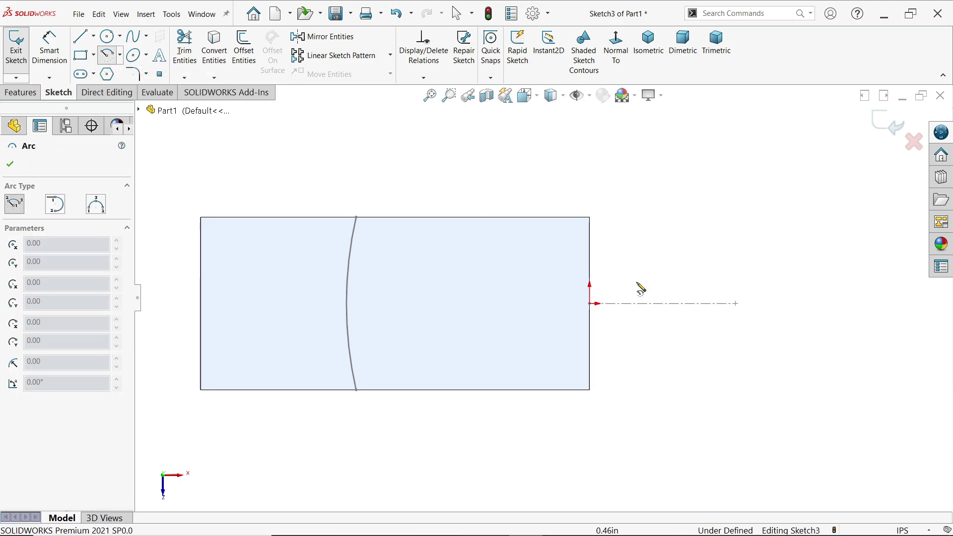
click(736, 303)
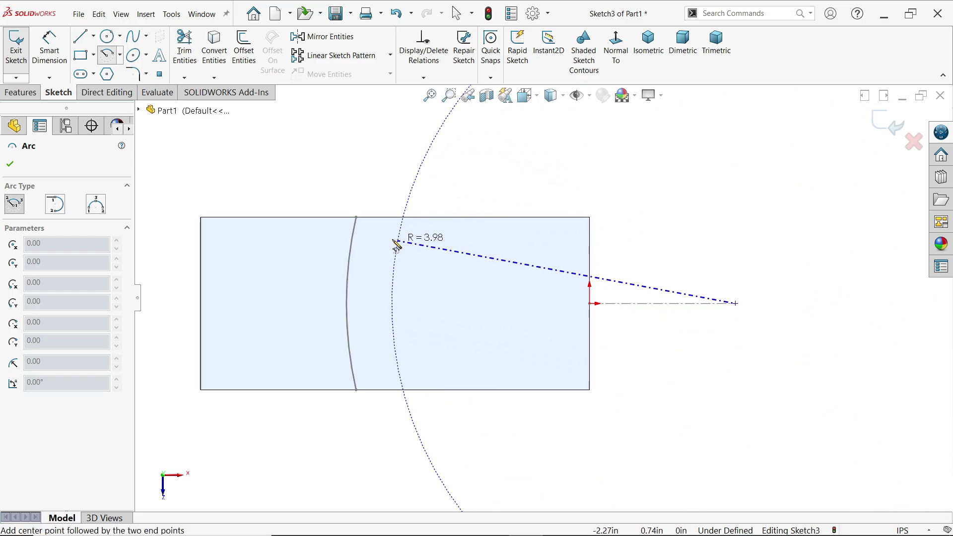
click(318, 218)
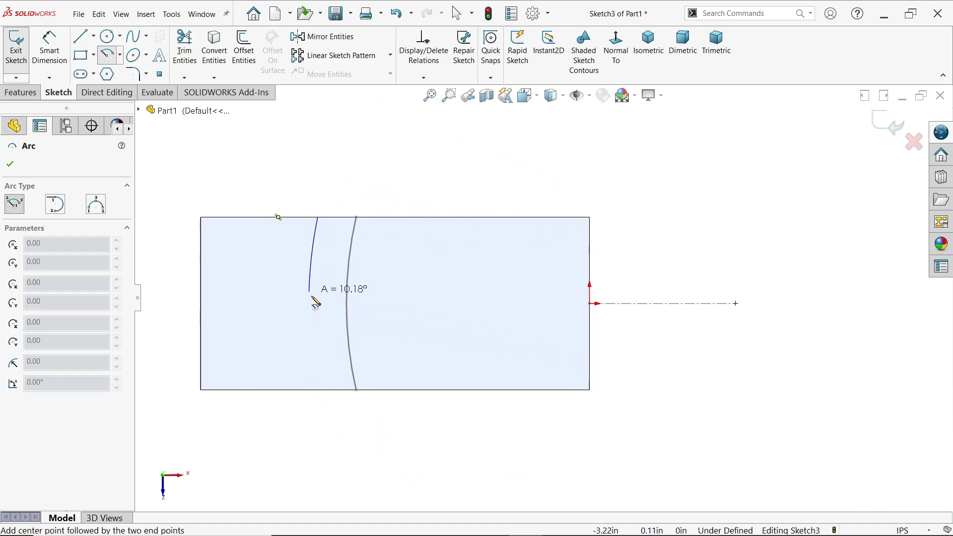
click(318, 390)
right_click(408, 189)
click(435, 193)
scroll(426, 291, up, 2)
scroll(430, 307, down, 2)
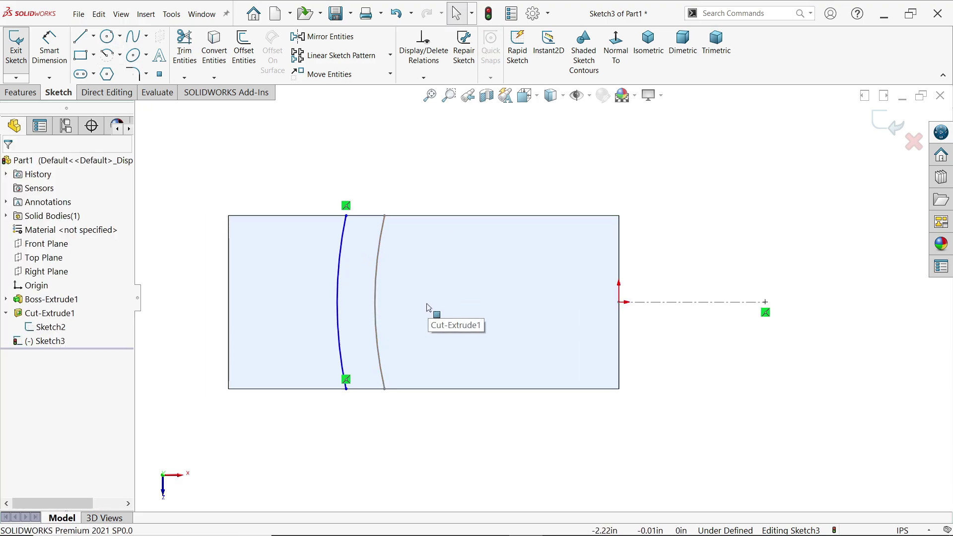
Step: Dimension the new arc's radius as 4.7
click(49, 47)
click(339, 274)
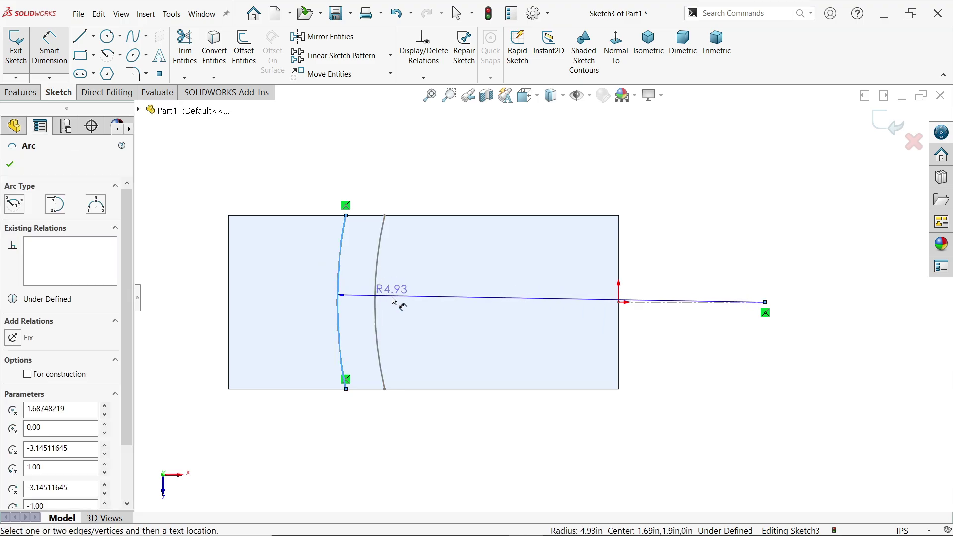
click(396, 303)
text(4.7)
key(Return)
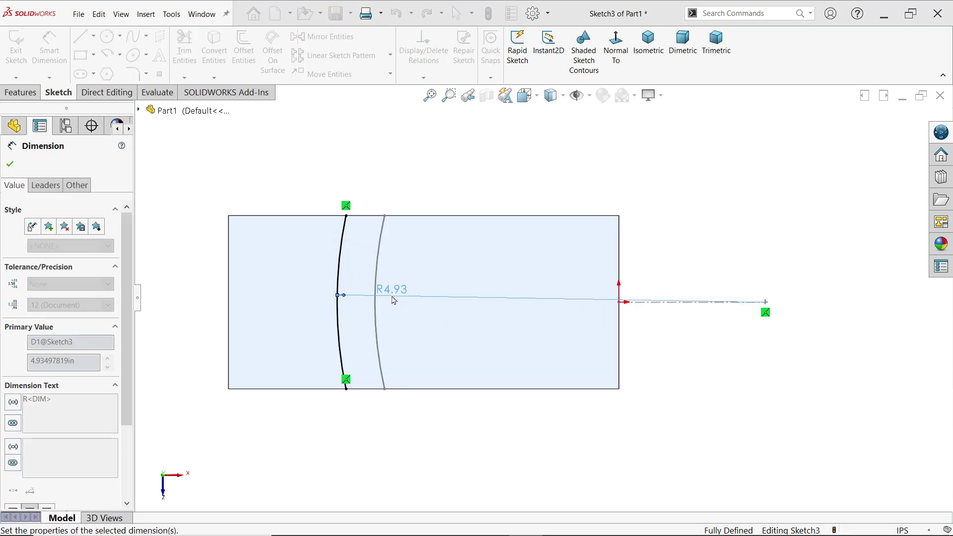
click(21, 92)
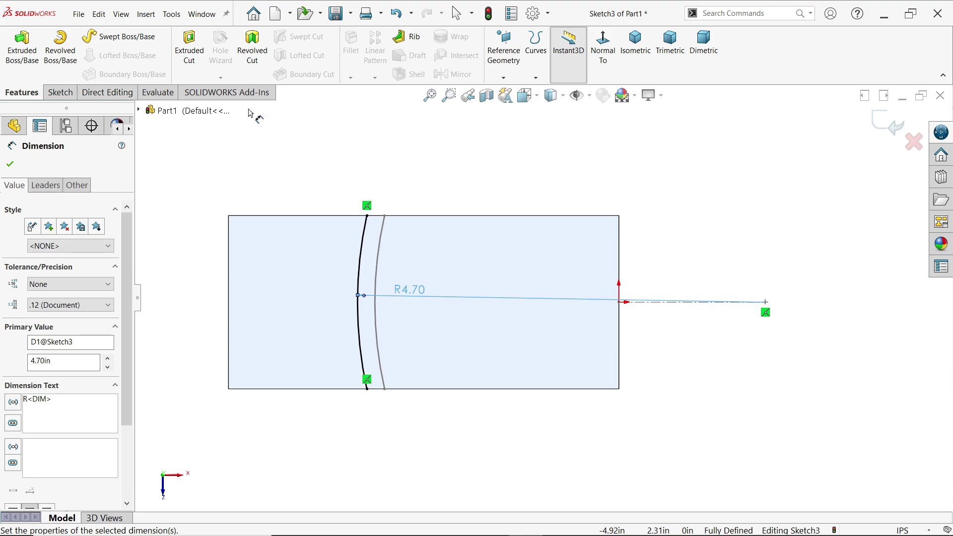
Step: Begin an extruded cut from Sketch3, previewing Blind 1.10in, and view the sketch face-on
click(191, 49)
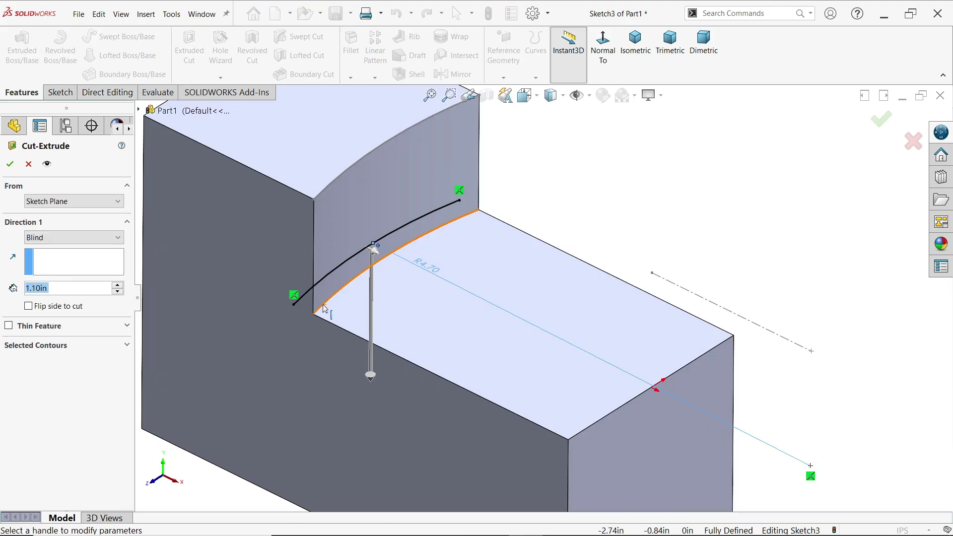
click(603, 49)
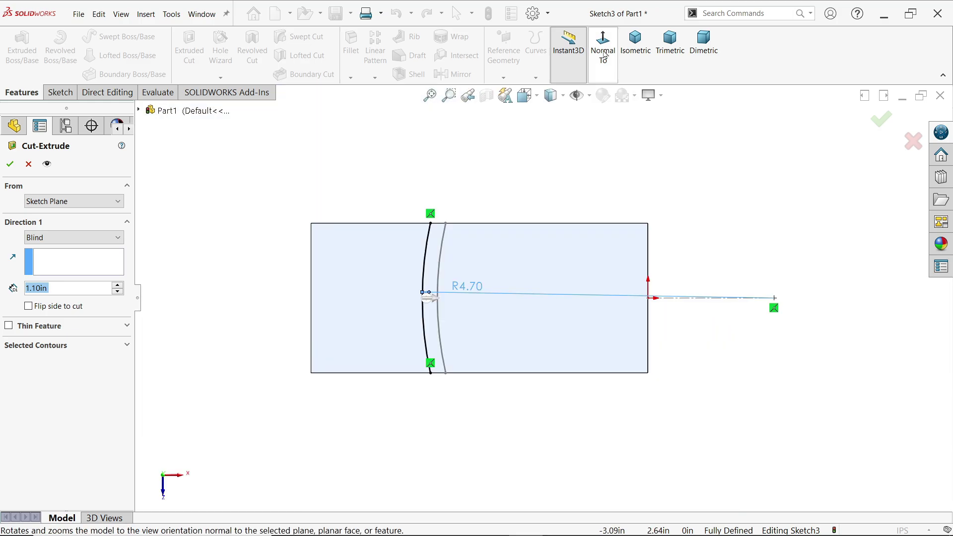
Step: Cancel the cut, then close the R4.70 arc with lines along the face's top, right and bottom edges
click(28, 164)
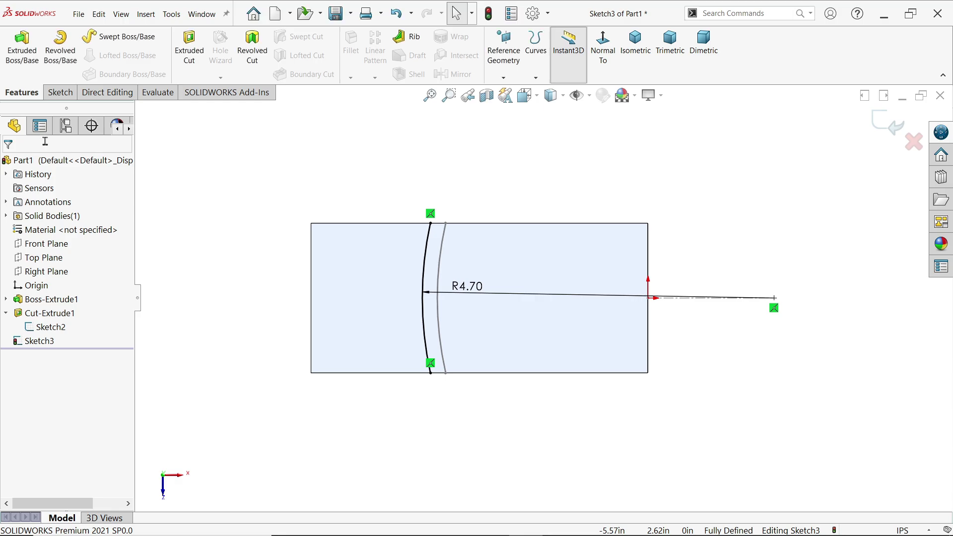
click(60, 92)
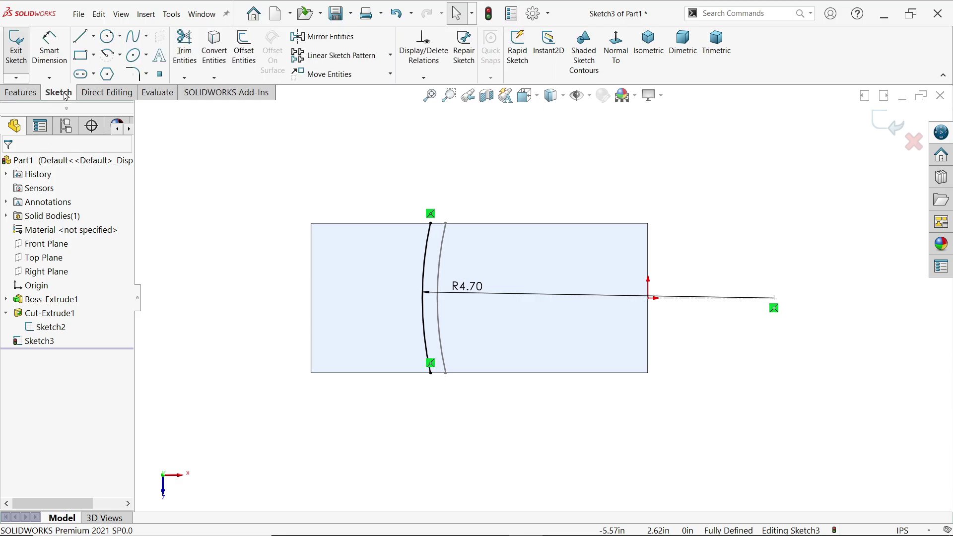
click(81, 40)
click(430, 223)
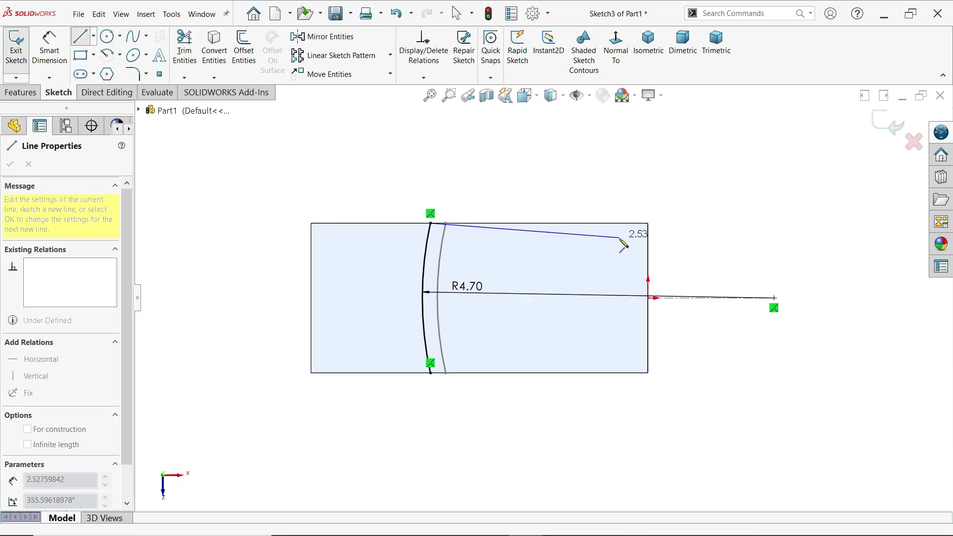
click(647, 224)
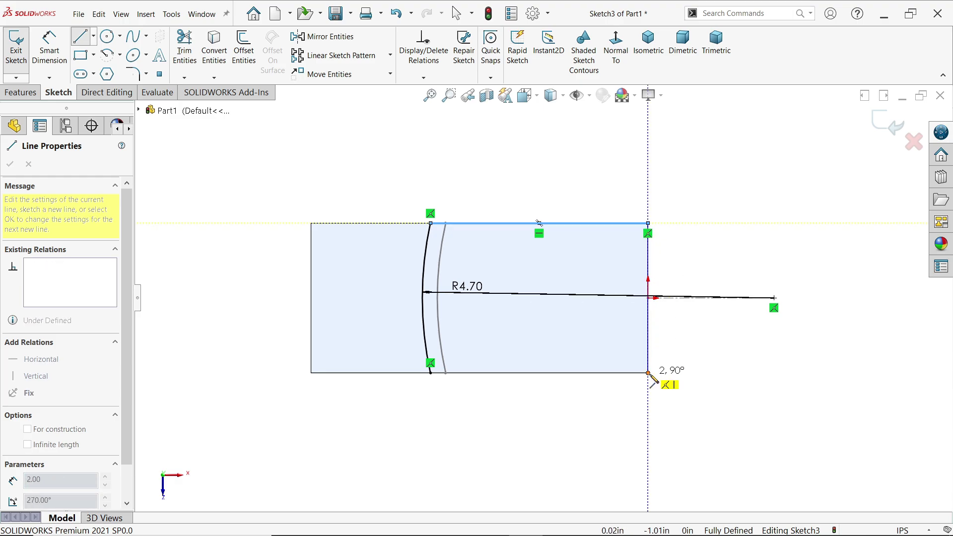
click(647, 373)
click(430, 373)
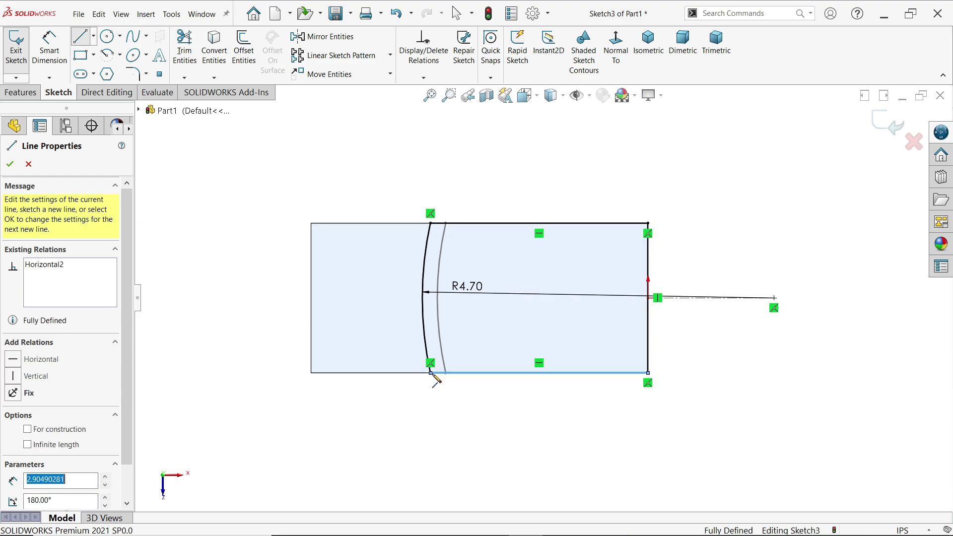
right_click(483, 153)
click(497, 162)
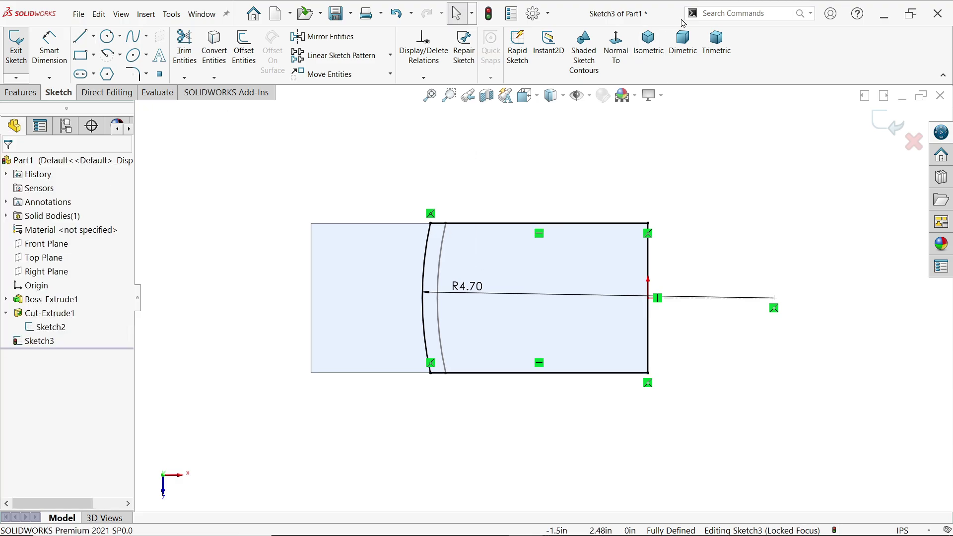
click(648, 44)
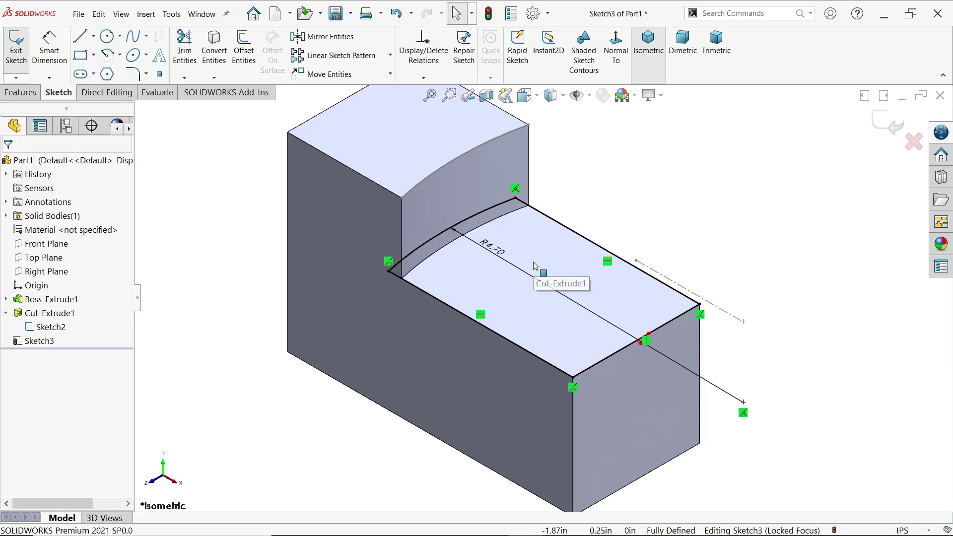
Step: Extrude-cut the arc profile Blind 0.35in deep from the sketch plane
scroll(534, 266, down, 1)
click(22, 93)
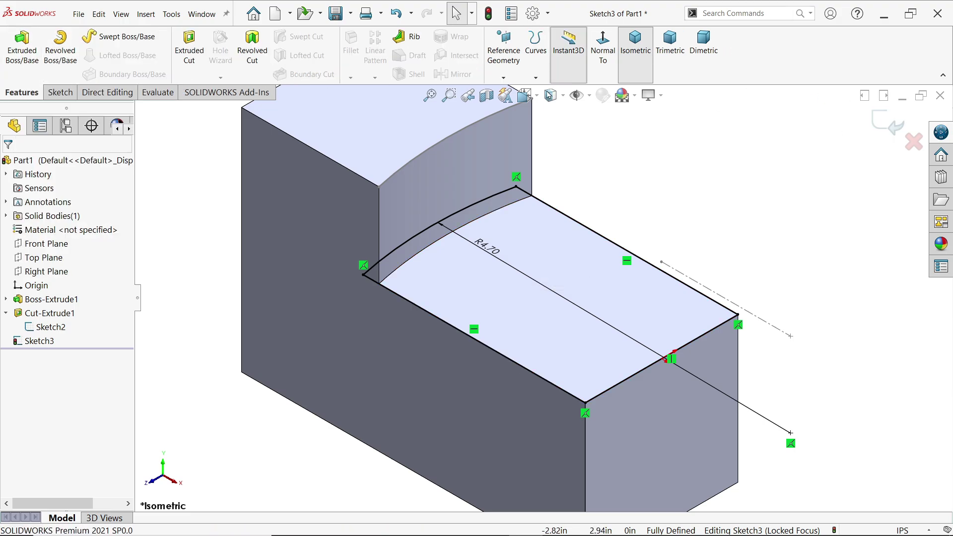
click(190, 54)
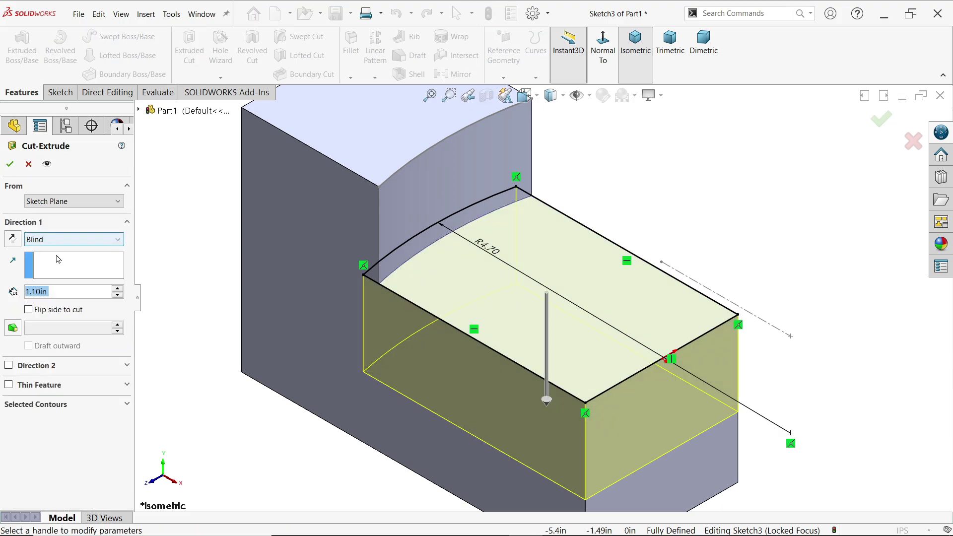
click(53, 204)
click(54, 212)
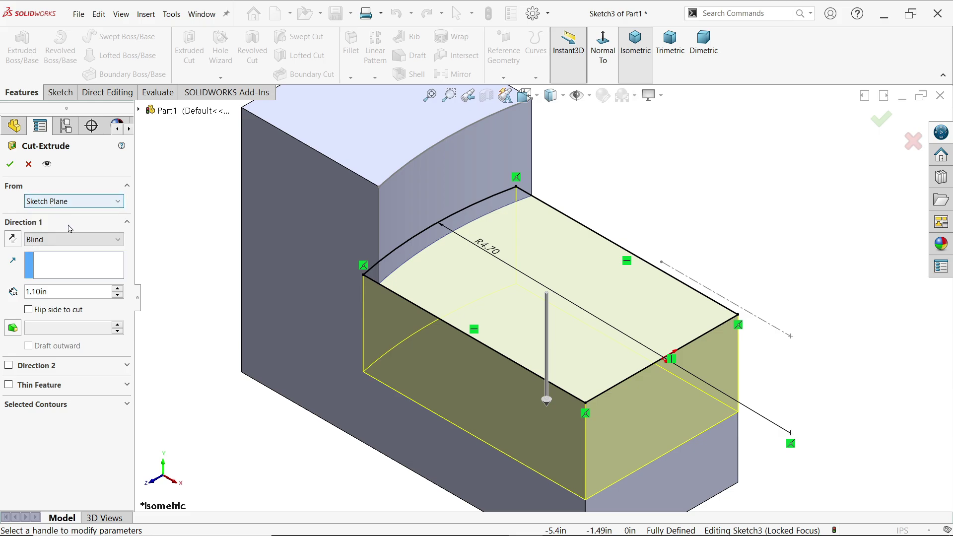
click(54, 240)
click(54, 243)
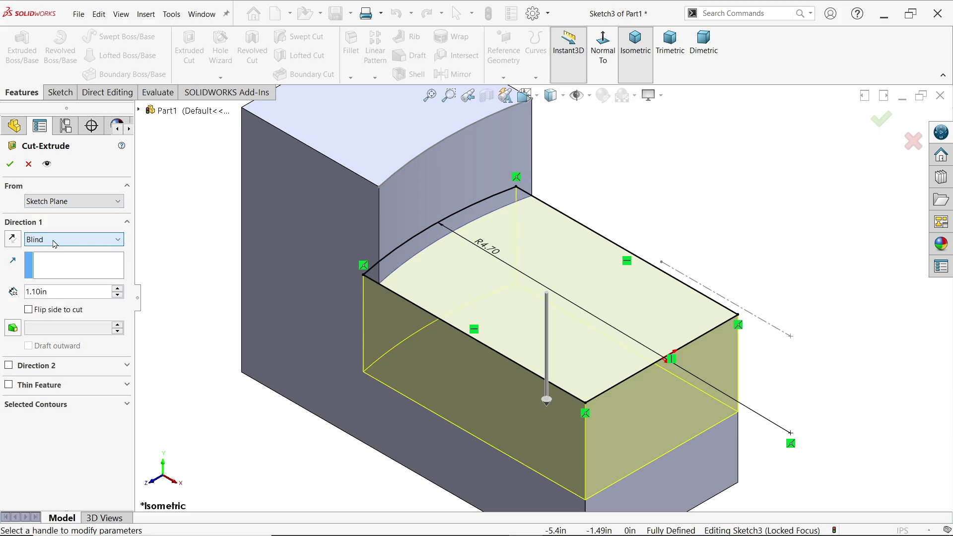
double_click(58, 291)
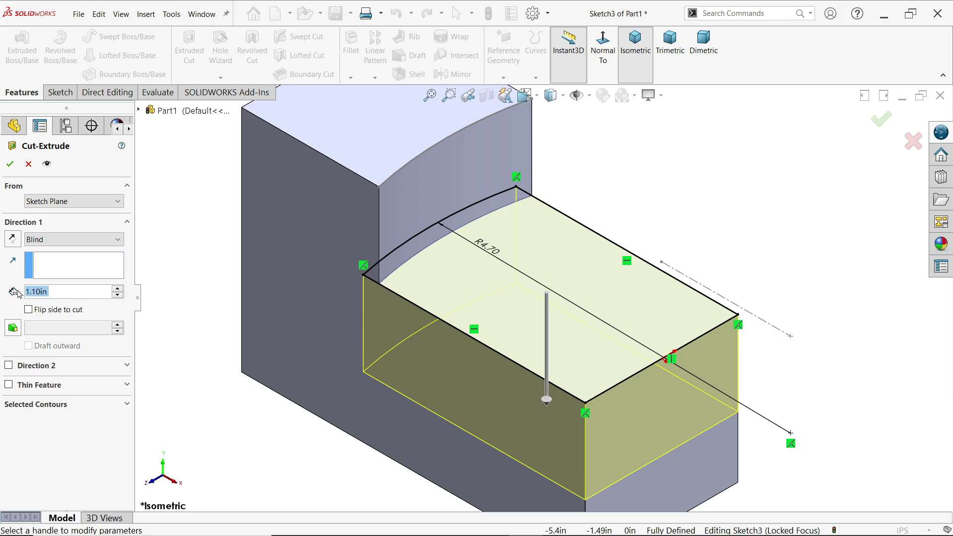
text(0.35)
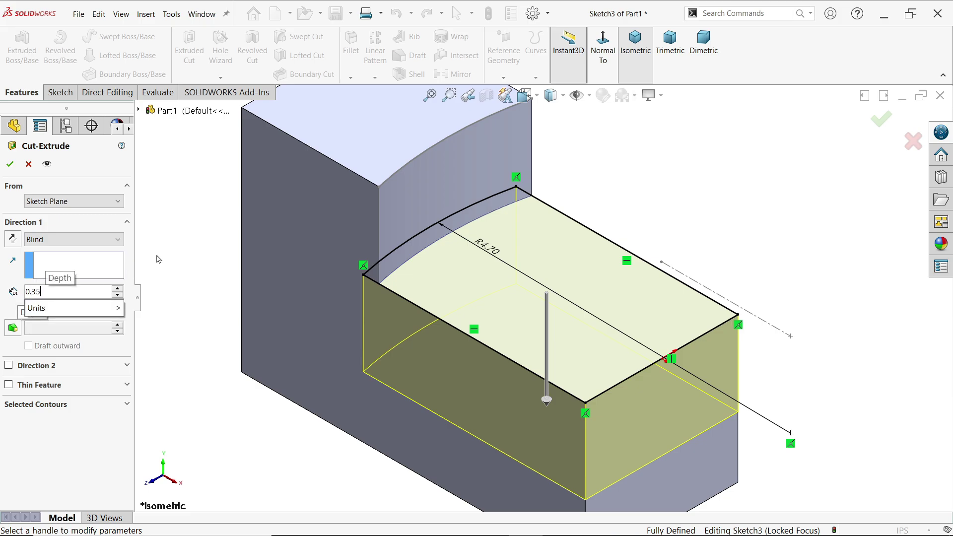
key(Return)
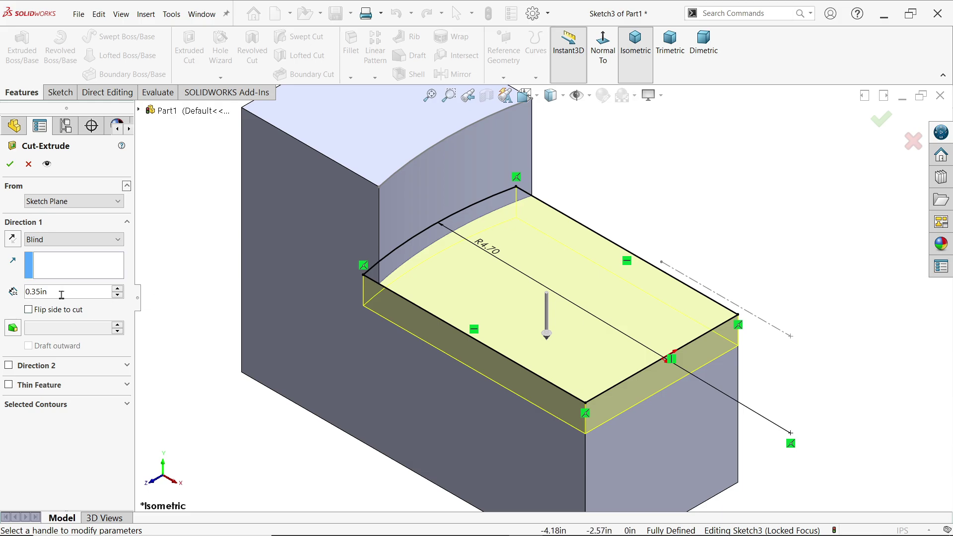
click(9, 165)
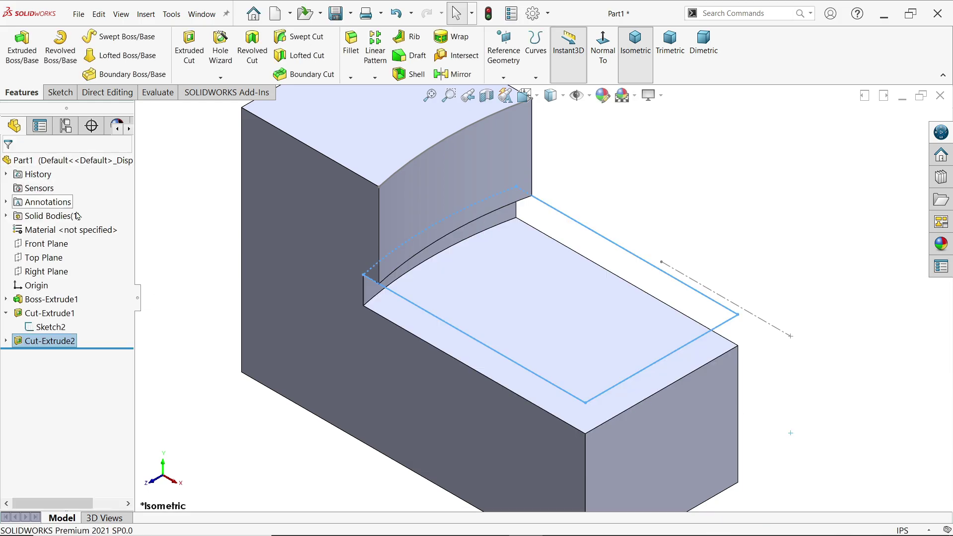
Step: Sketch on the lowest step face a centre-point arc from the centreline's end spanning the top and bottom edges
click(667, 195)
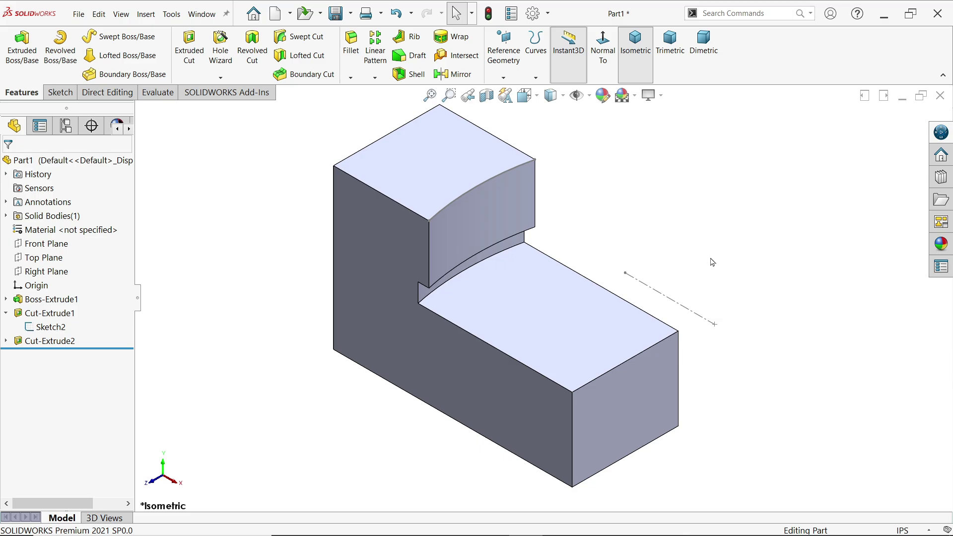
mouse_move(688, 391)
middle_down()
mouse_move(718, 323)
mouse_move(721, 355)
mouse_move(704, 383)
middle_up()
click(615, 344)
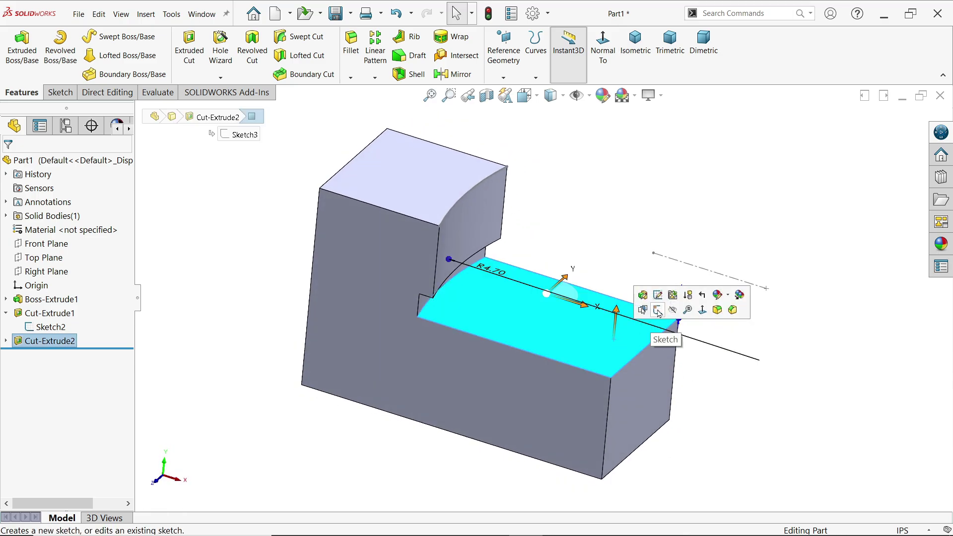
click(659, 313)
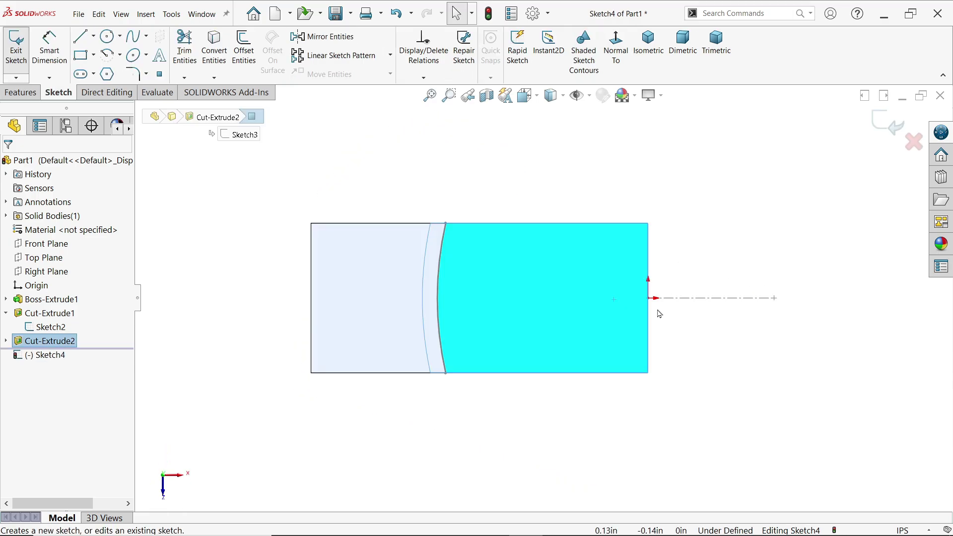
click(119, 57)
click(150, 72)
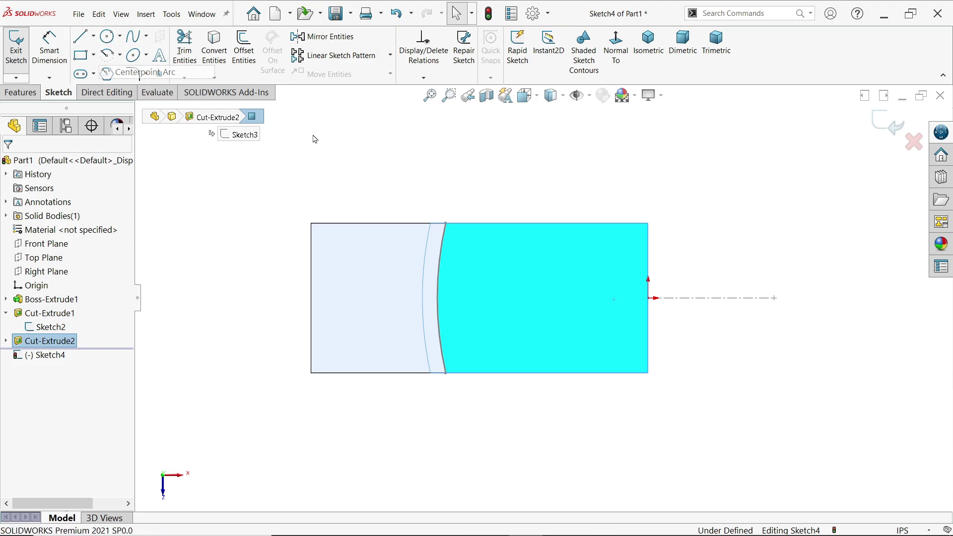
click(774, 297)
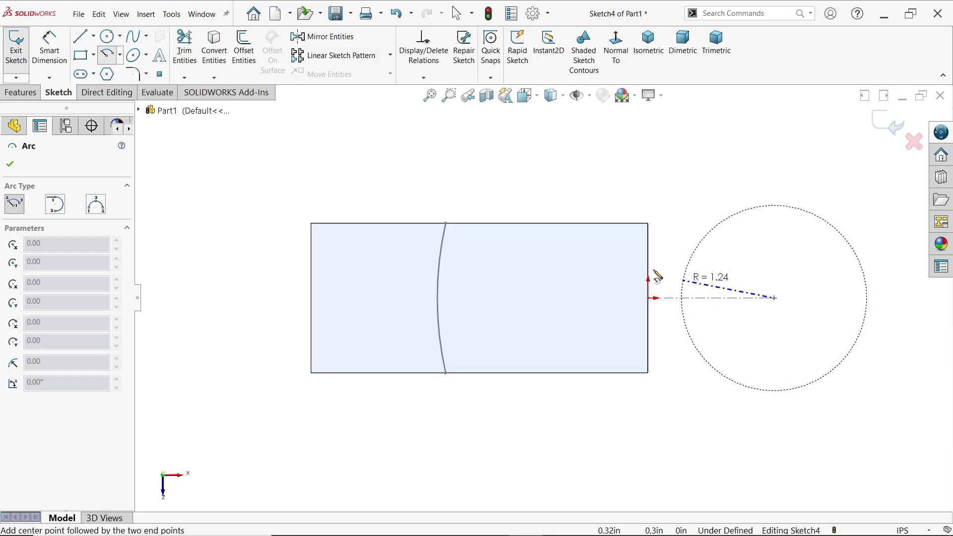
click(539, 224)
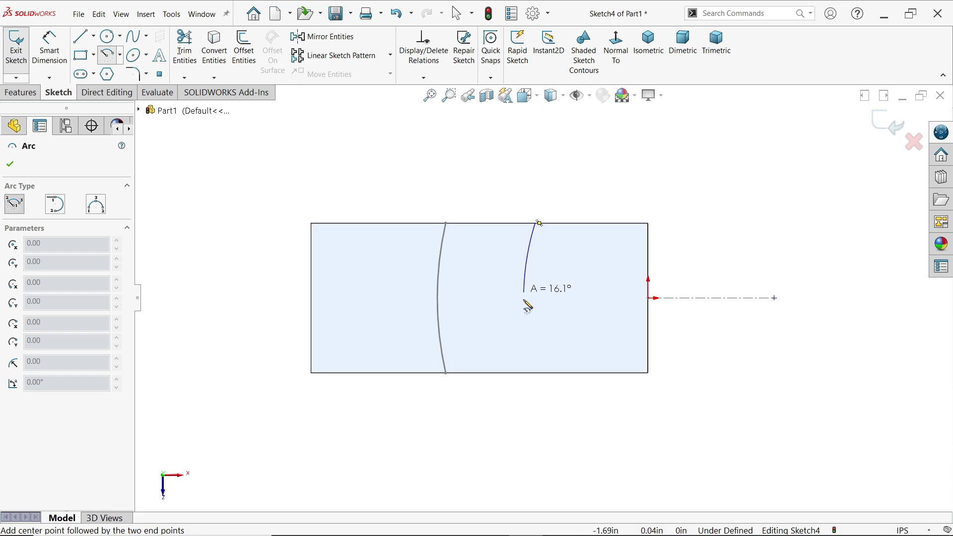
click(540, 381)
right_click(640, 157)
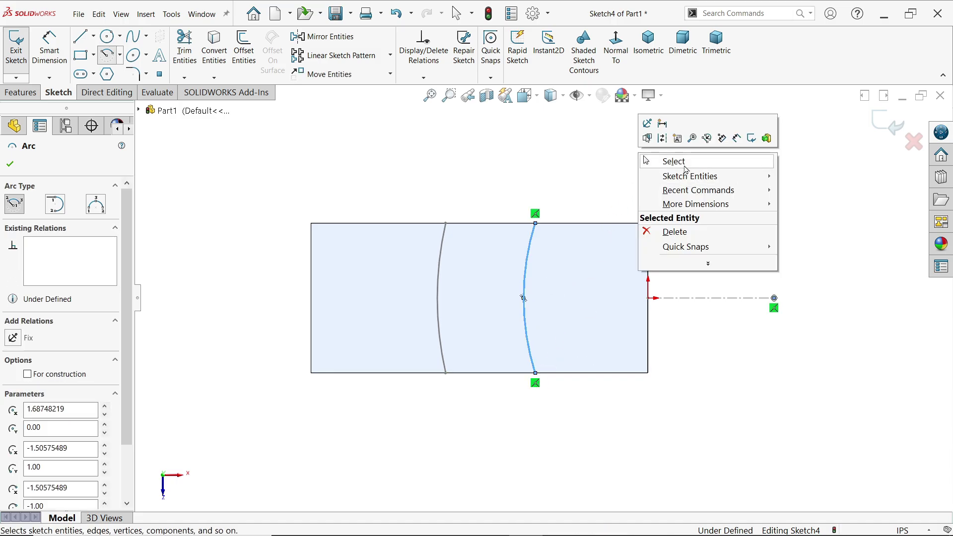
click(684, 166)
Step: Dimension the arc's radius to 3 and return to the isometric view
click(49, 49)
click(526, 280)
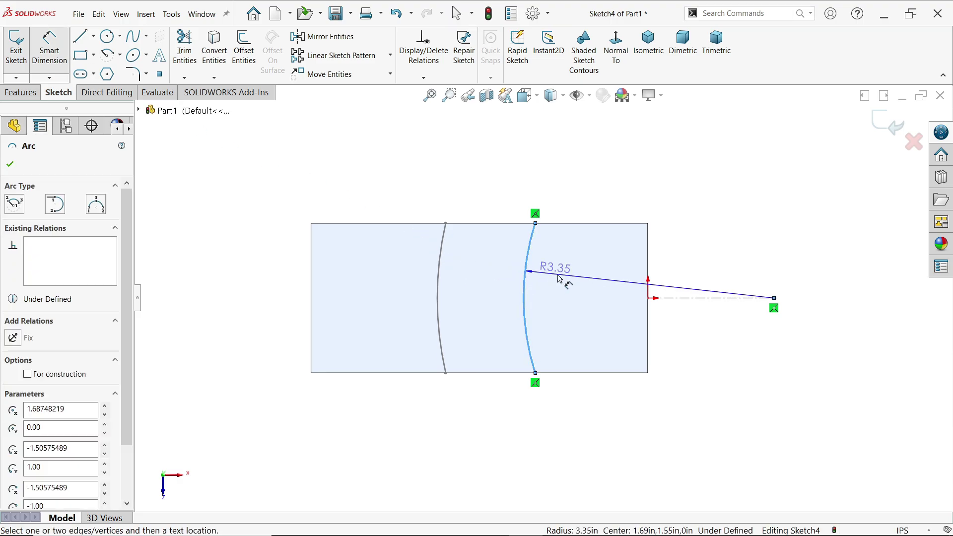
click(499, 272)
text(3)
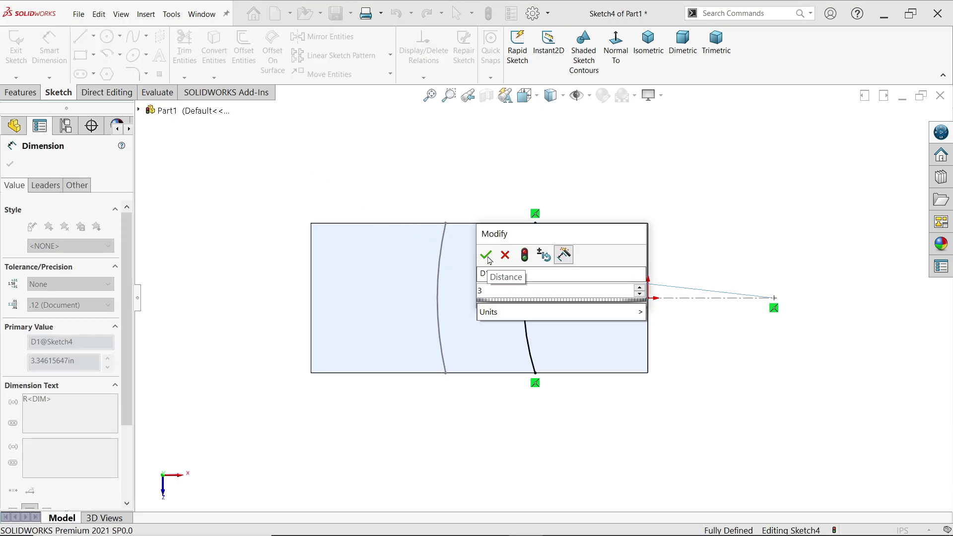
click(486, 255)
click(650, 44)
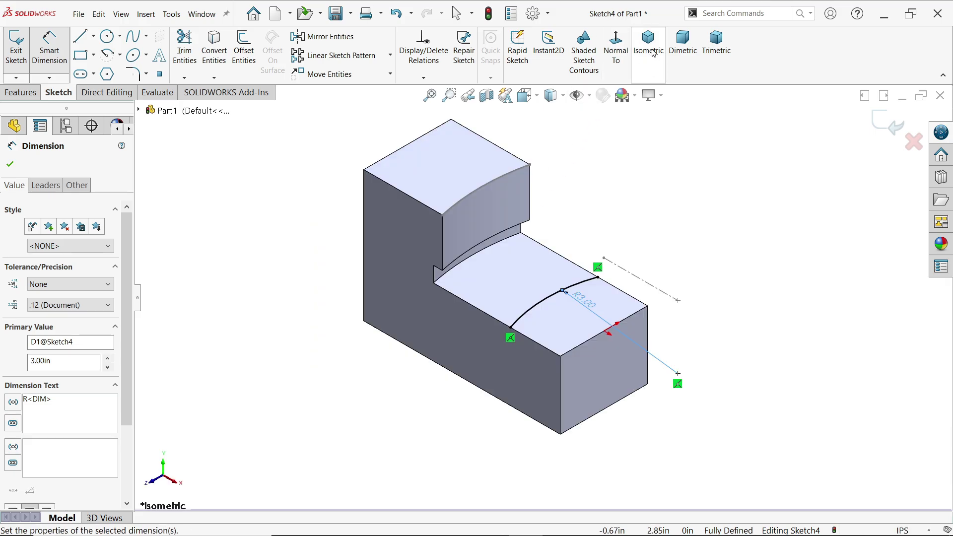
scroll(425, 170, down, 4)
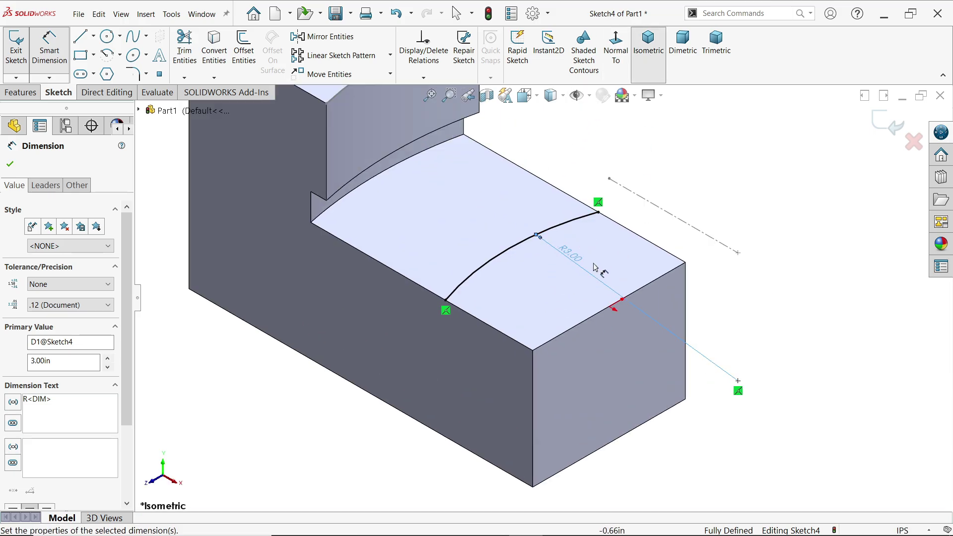
Step: Extrude-cut the R3.00 arc sketch Blind 0.35in deep, keeping the outer side as the cut
click(31, 96)
click(183, 53)
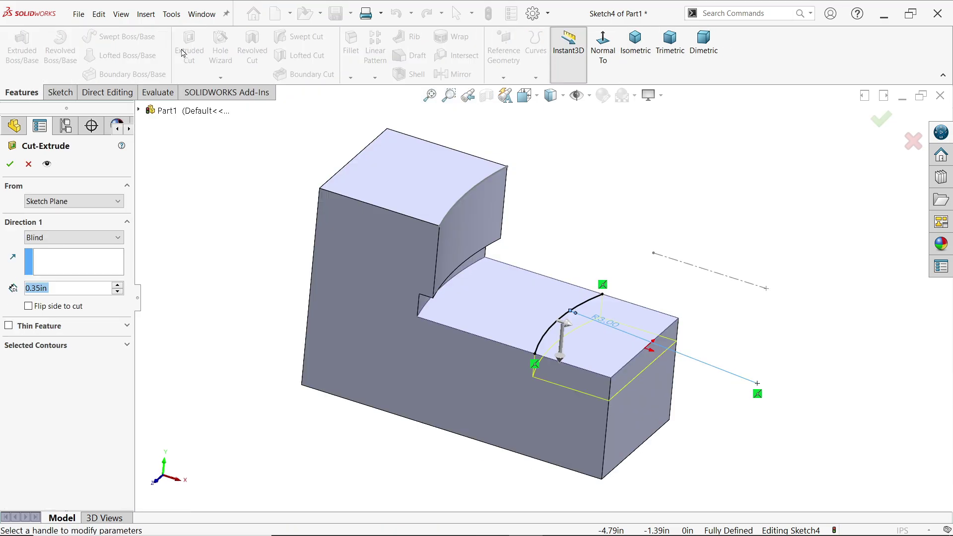
scroll(603, 405, down, 5)
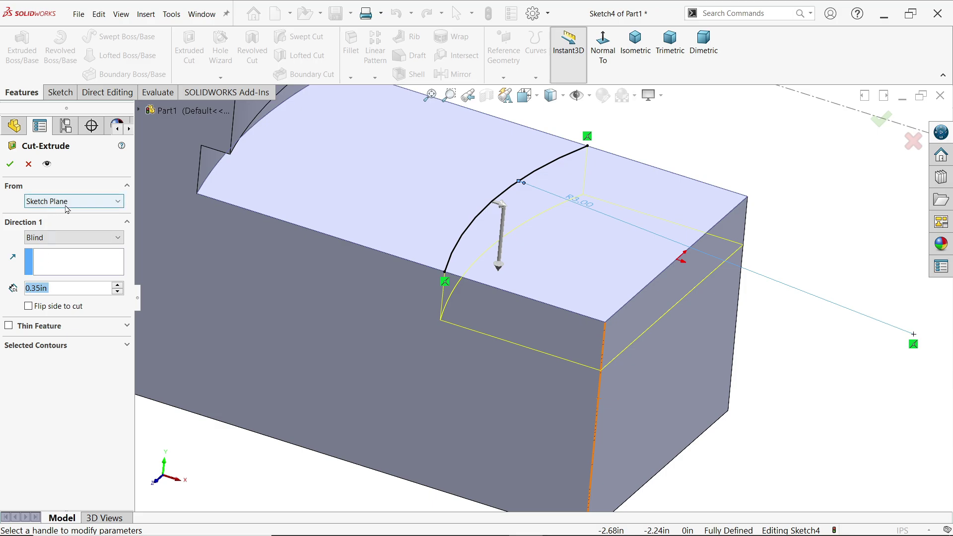
click(55, 240)
click(55, 240)
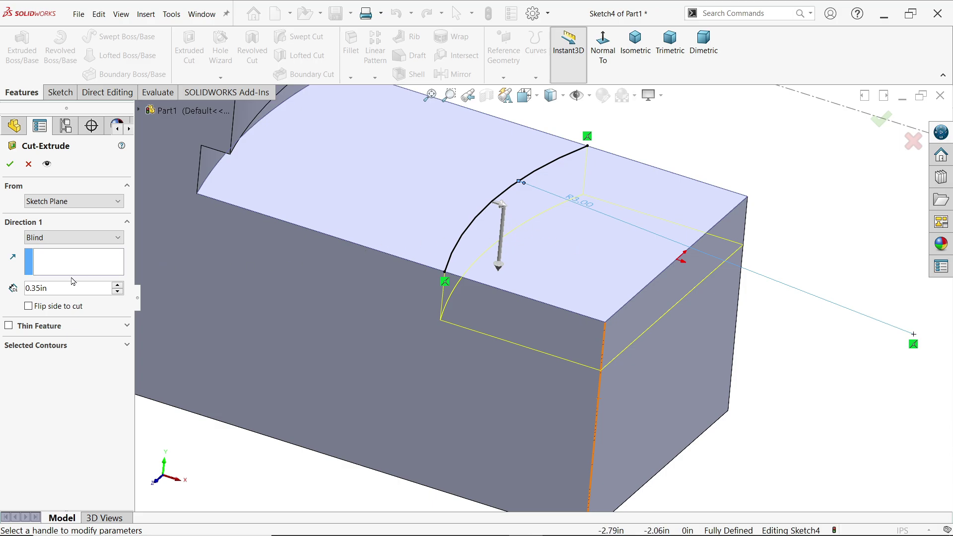
click(28, 306)
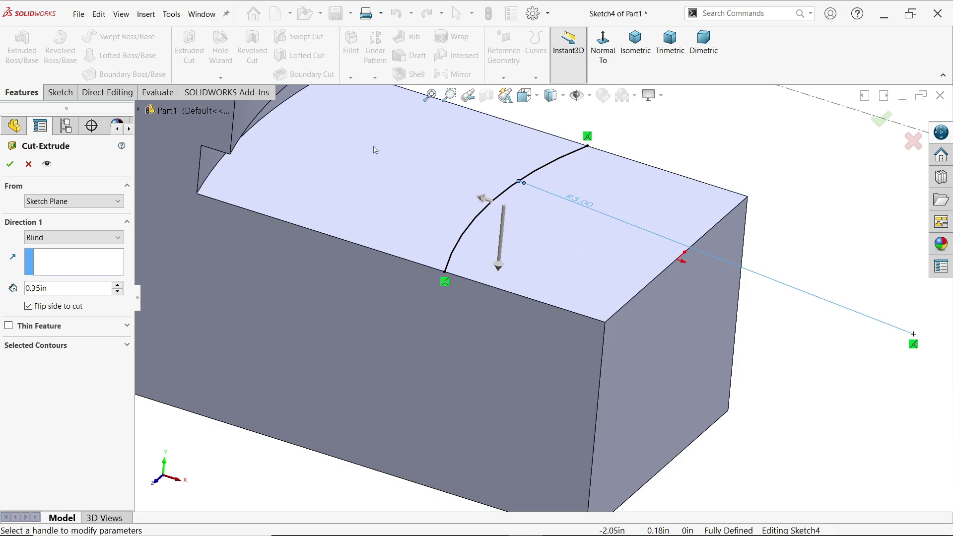
click(29, 306)
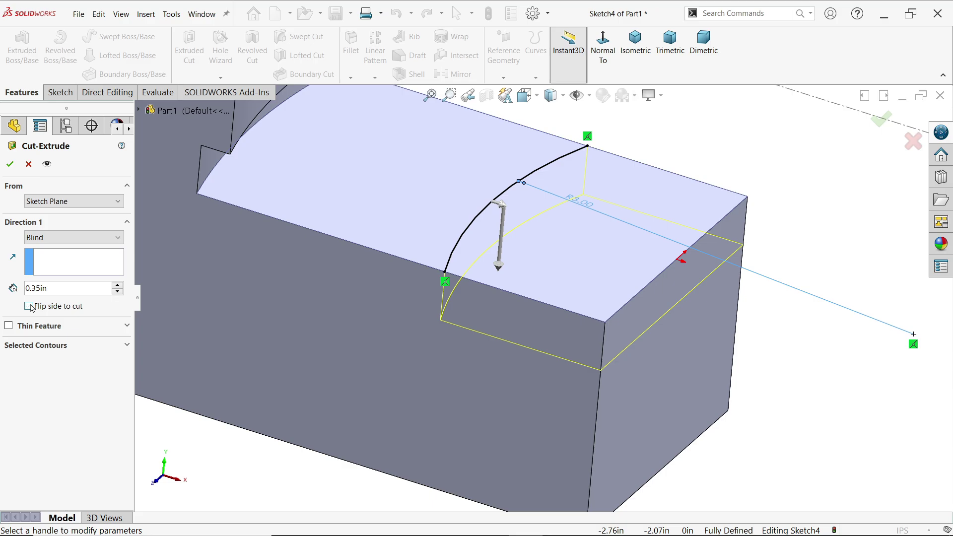
click(10, 164)
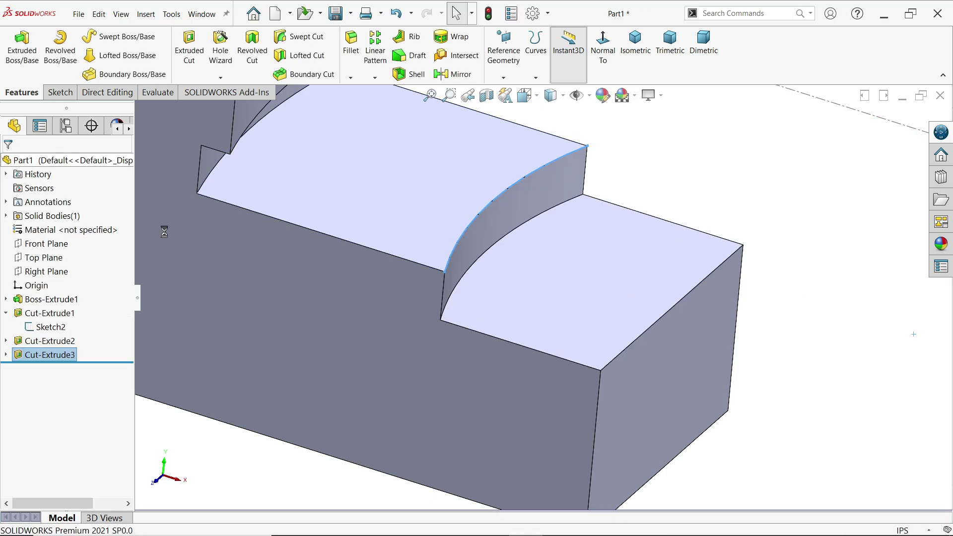
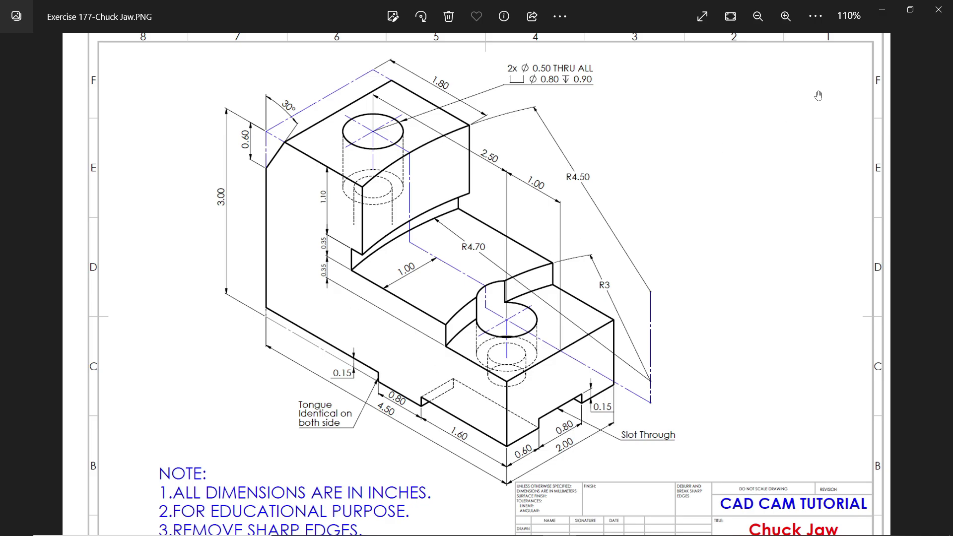
Step: Minimize the Chuck Jaw reference drawing in Photos to bring the SOLIDWORKS part back
click(881, 11)
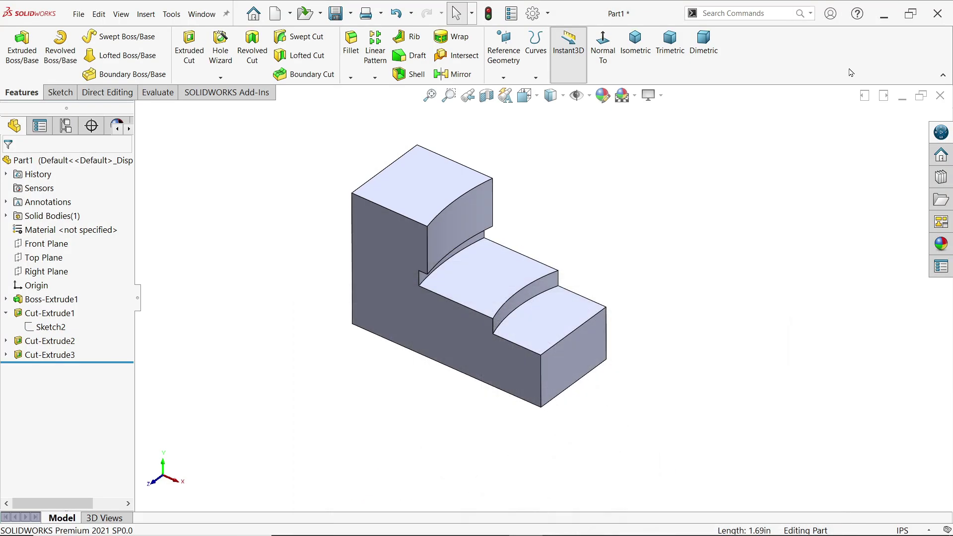
Step: Start a sketch on the side face and draw two corner rectangles along its bottom edge
click(524, 361)
click(539, 330)
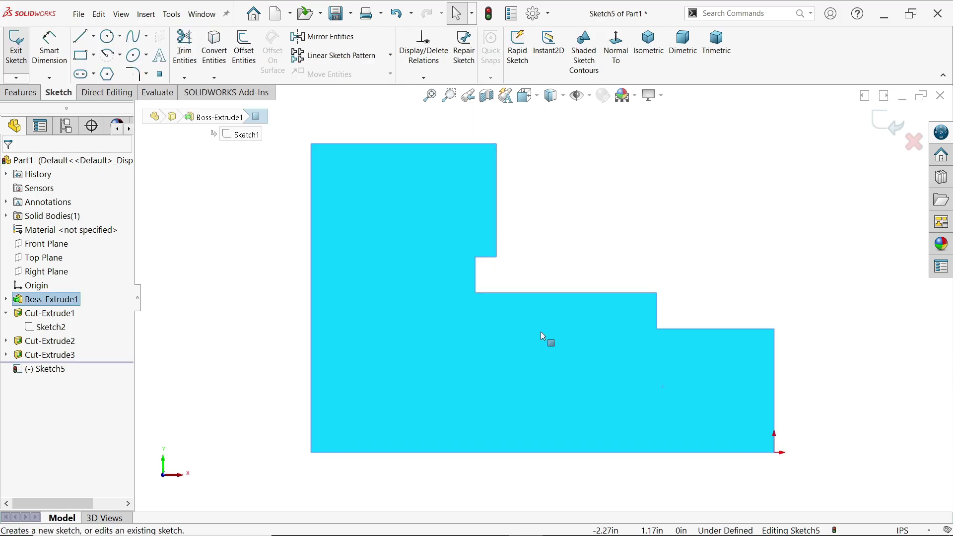
click(79, 56)
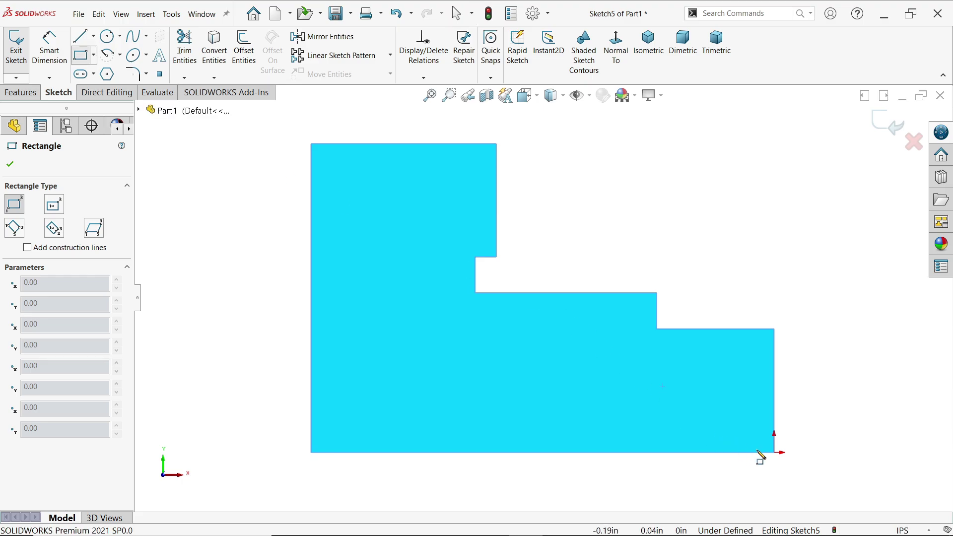
drag(773, 452, 599, 424)
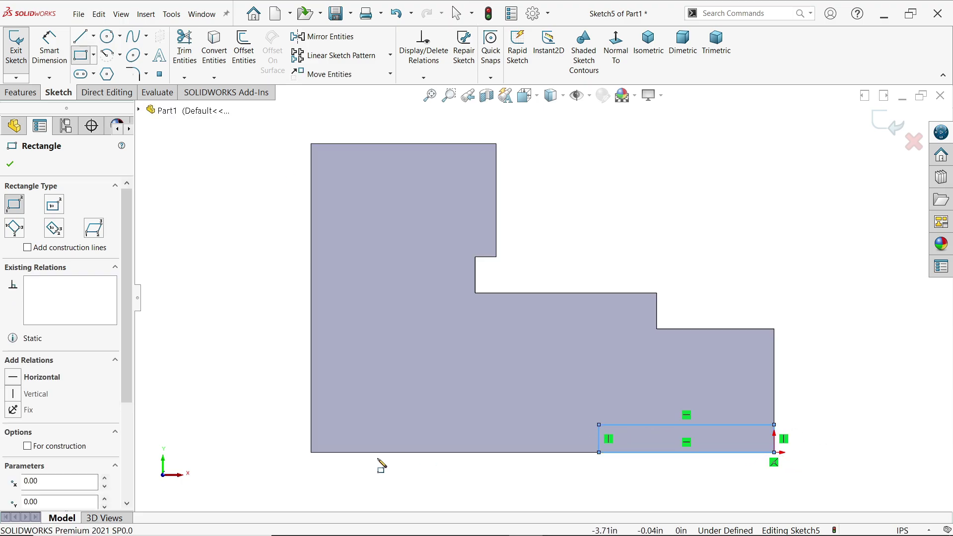
mouse_move(311, 452)
mouse_down()
mouse_move(502, 433)
mouse_move(506, 409)
mouse_up()
right_click(668, 218)
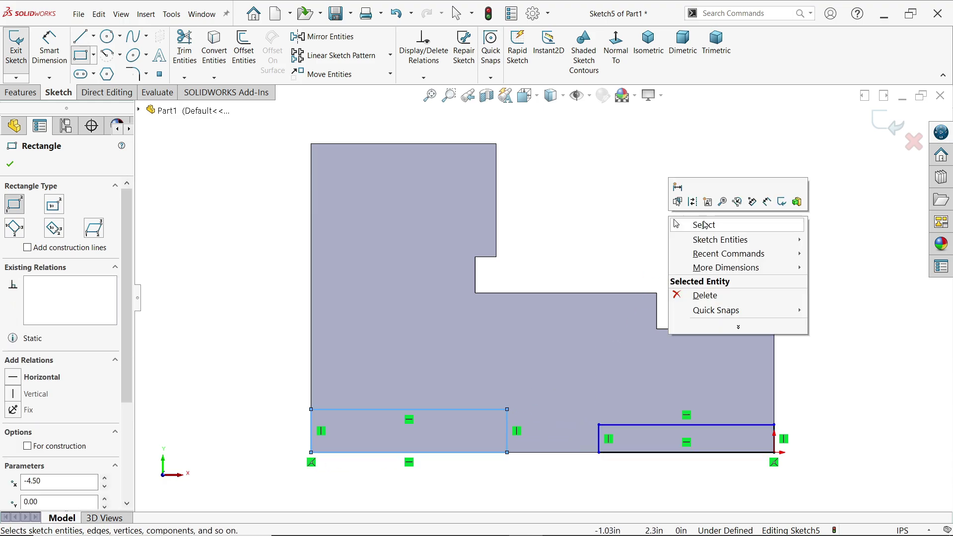
click(693, 225)
Step: Make the top edges of the two rectangles collinear
scroll(575, 454, down, 2)
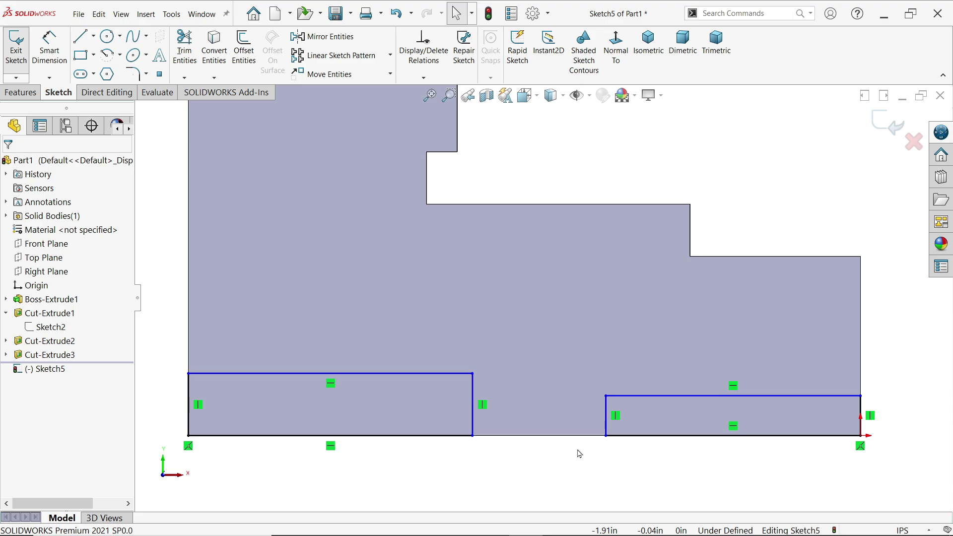
click(724, 397)
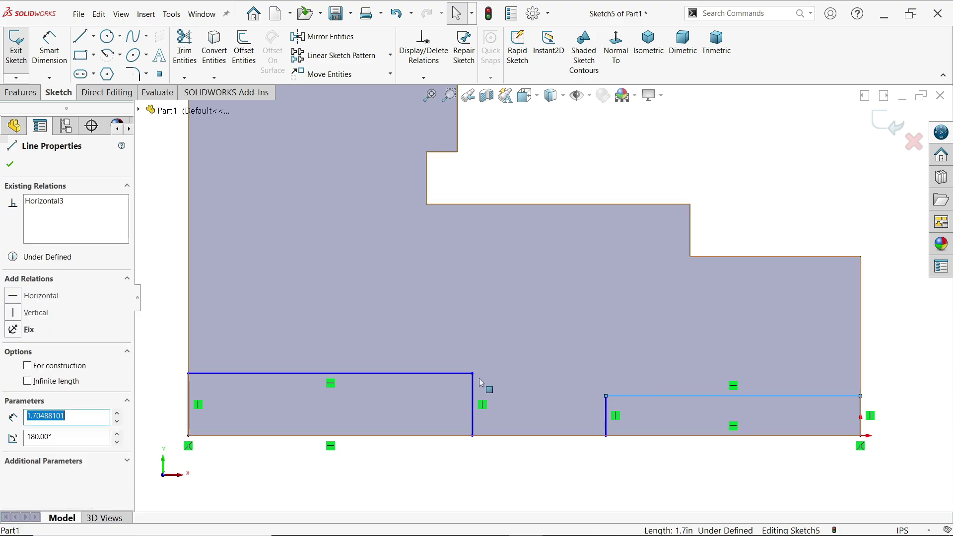
ctrl+click(451, 376)
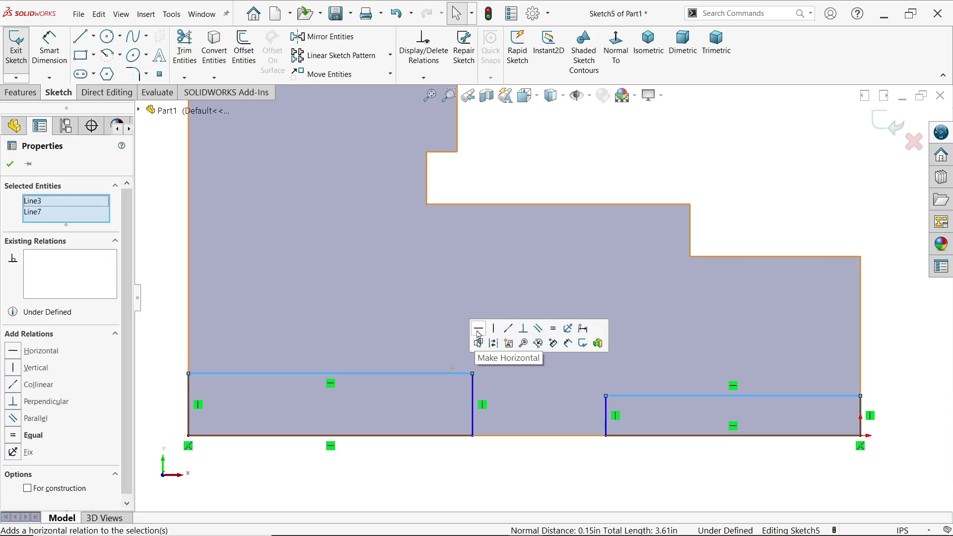
click(512, 329)
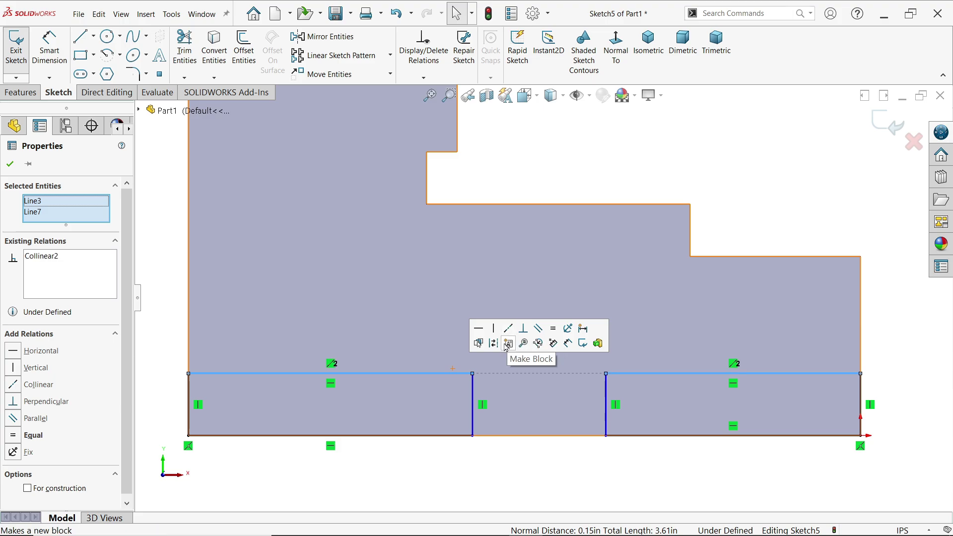
key(z)
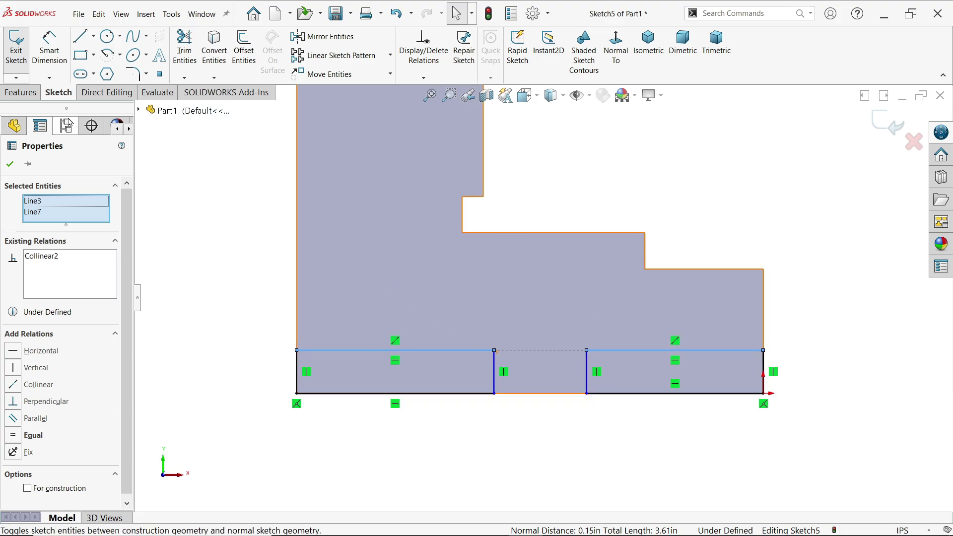
Step: Dimension the rectangles to 1.60 wide, 0.80 apart and 0.15 tall, fully defining Sketch5
click(49, 47)
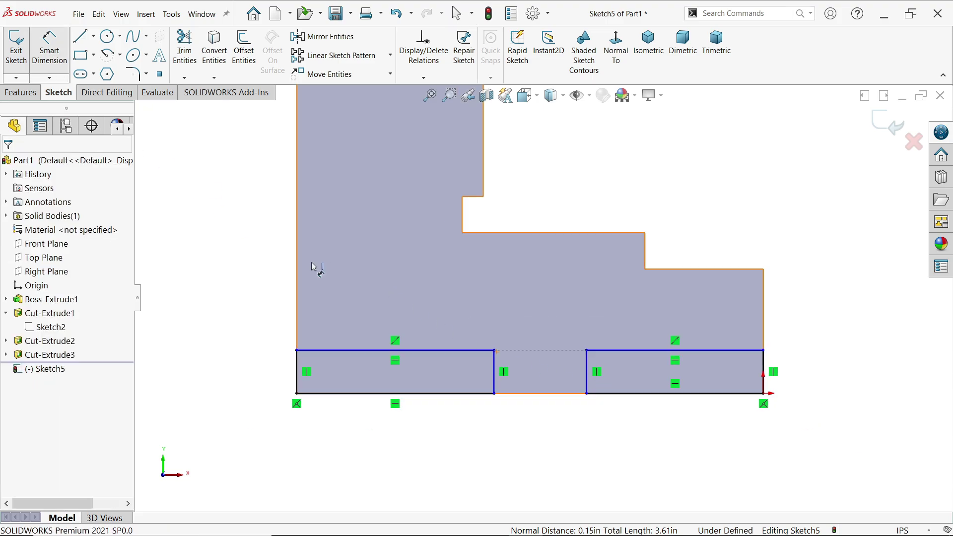
click(680, 395)
click(680, 425)
text(1.6)
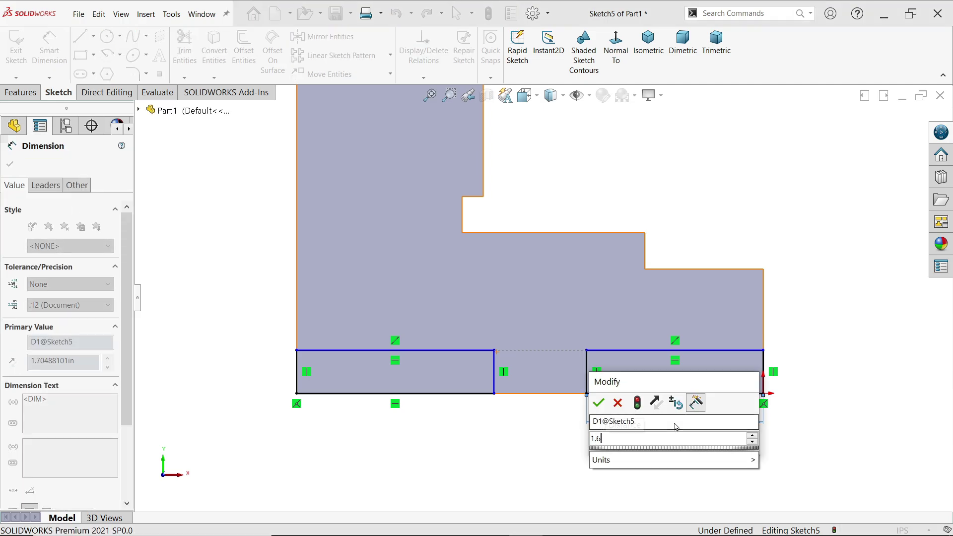
key(Return)
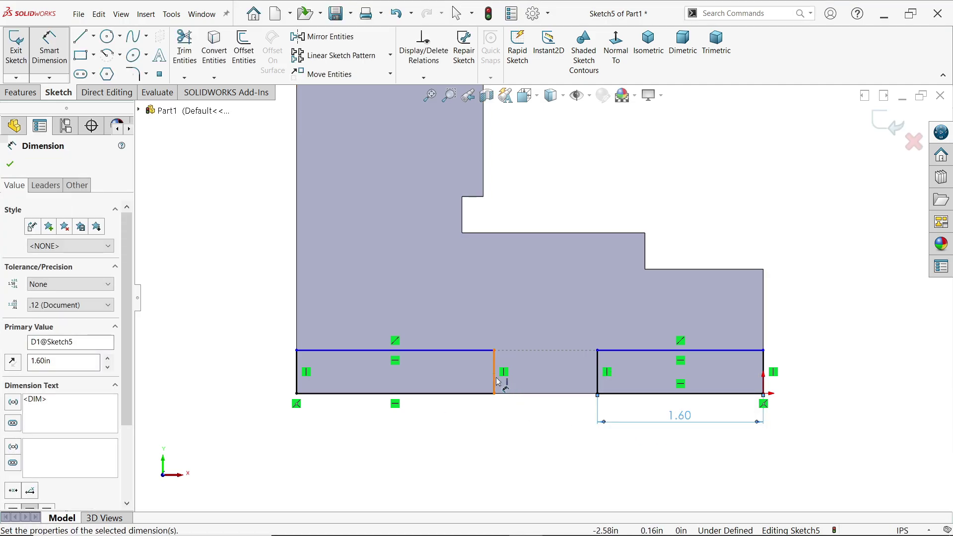
click(496, 382)
click(597, 380)
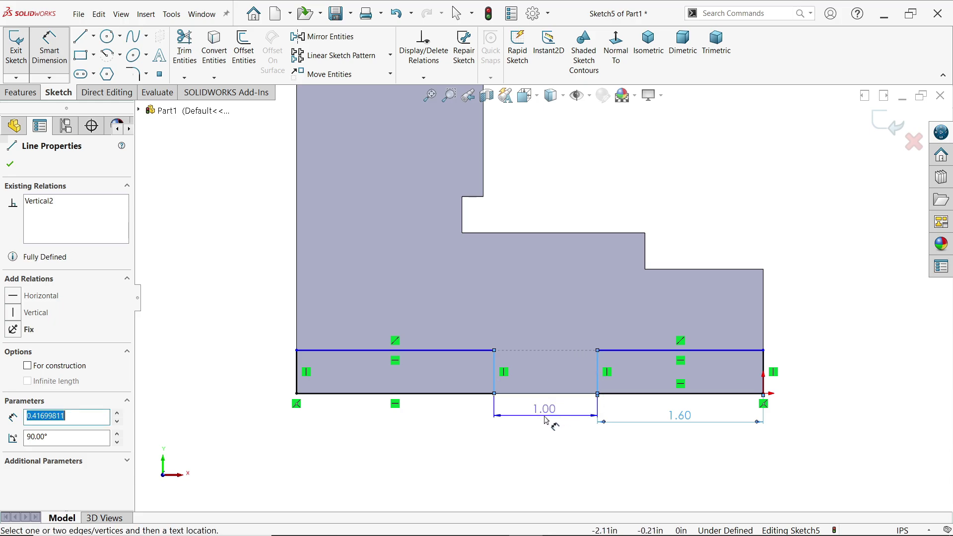
click(546, 420)
text(0.8)
key(Return)
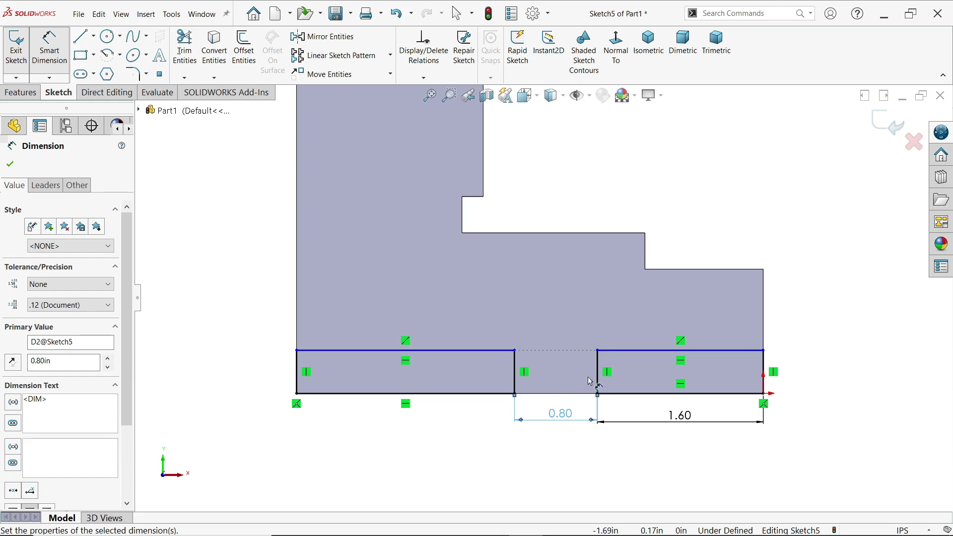
click(297, 372)
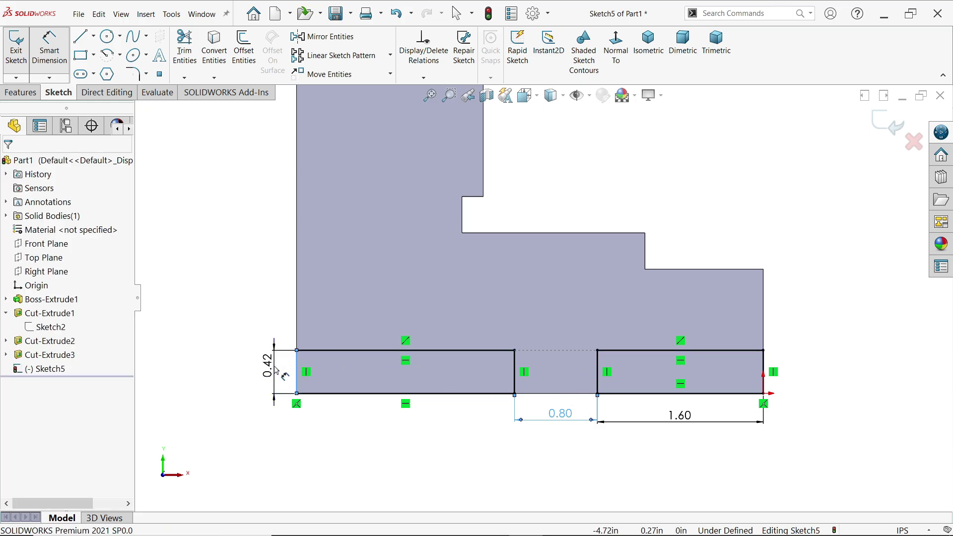
click(275, 369)
text(0.15)
key(Return)
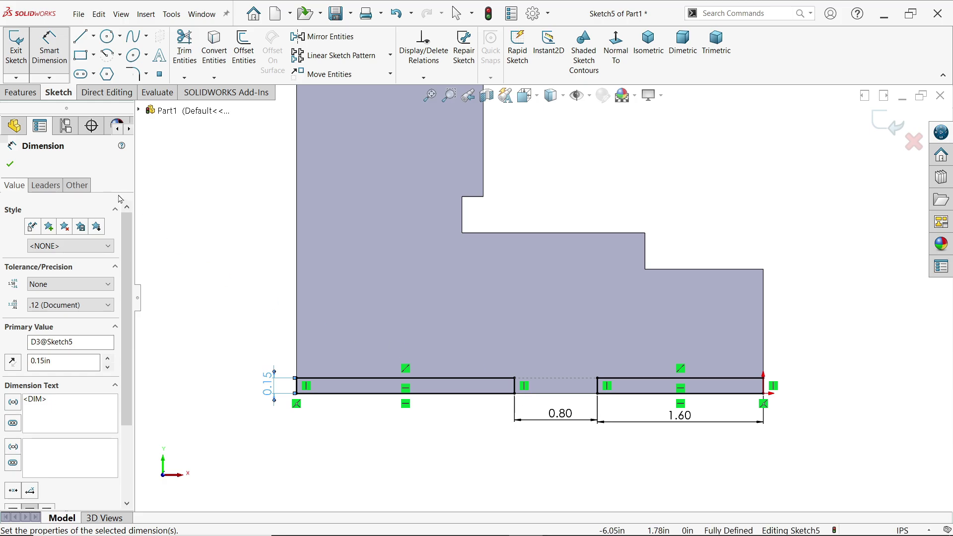
click(20, 92)
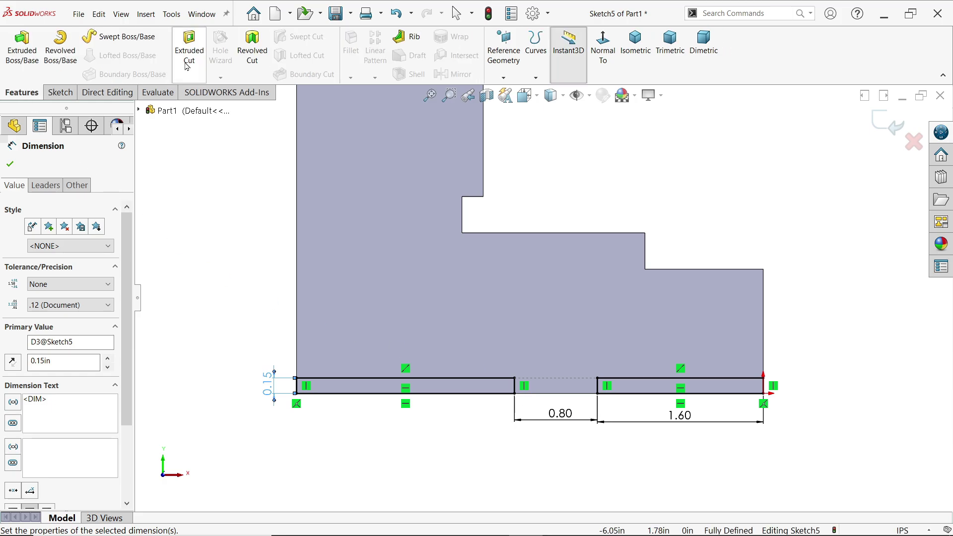
Step: Cut both Sketch5 rectangles Through All as Cut-Extrude4 and inspect the resulting grooves
click(189, 47)
scroll(489, 351, down, 3)
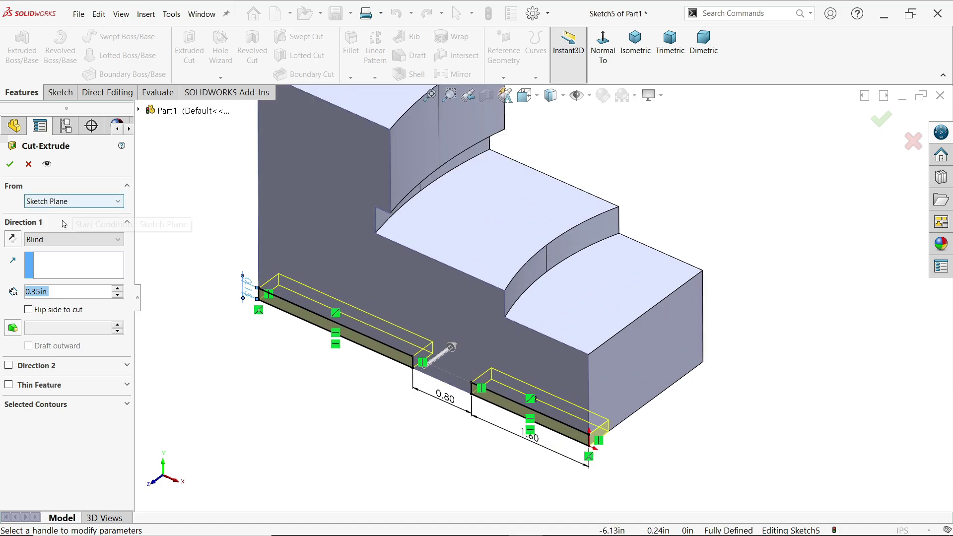
click(38, 243)
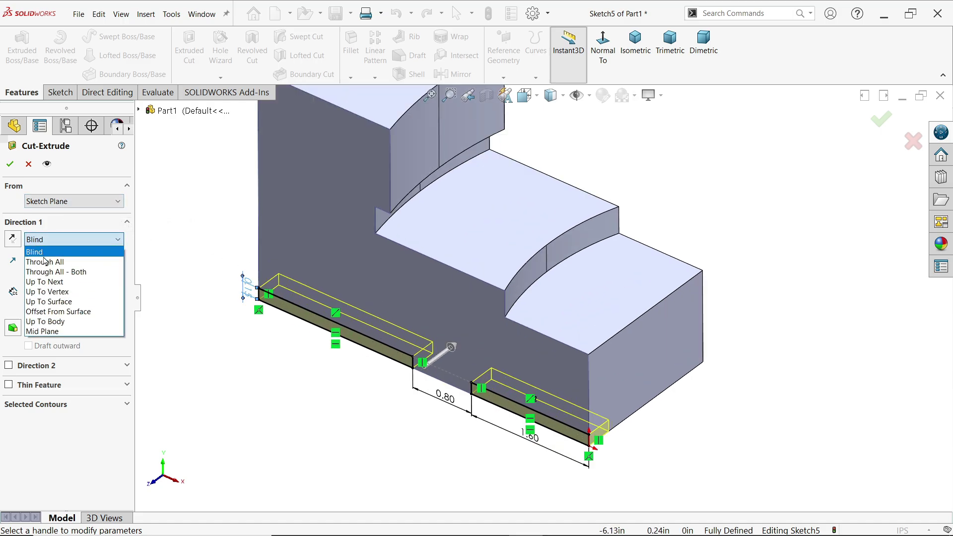
click(67, 266)
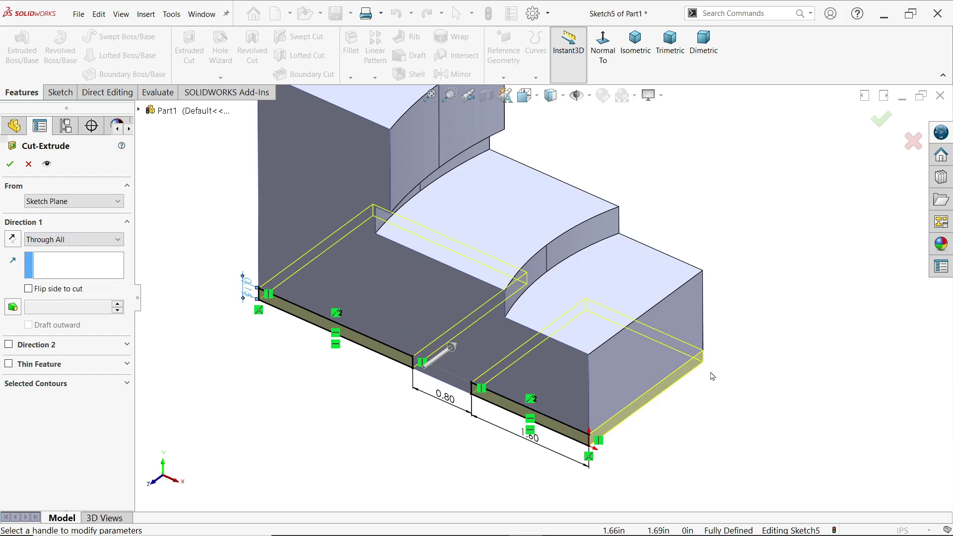
middle_drag(813, 366, 734, 358)
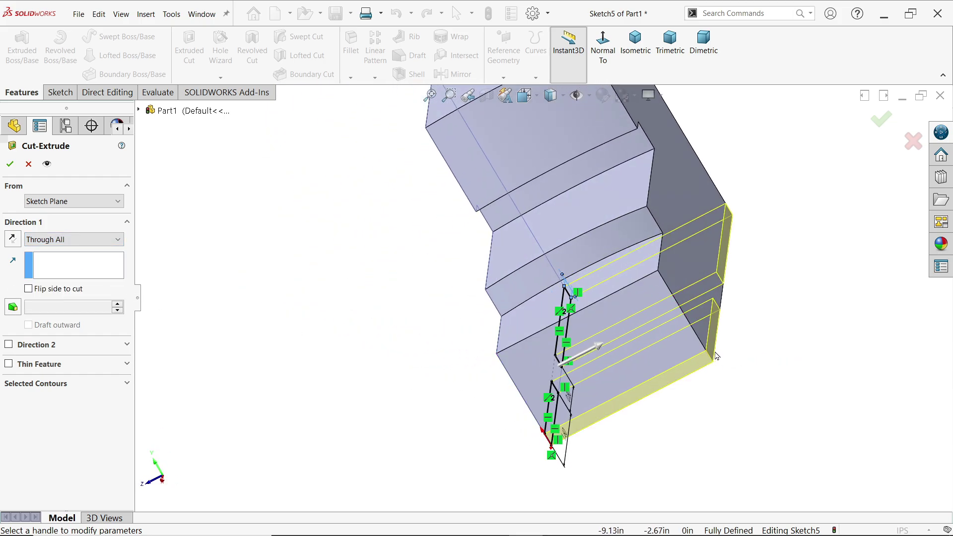
click(9, 164)
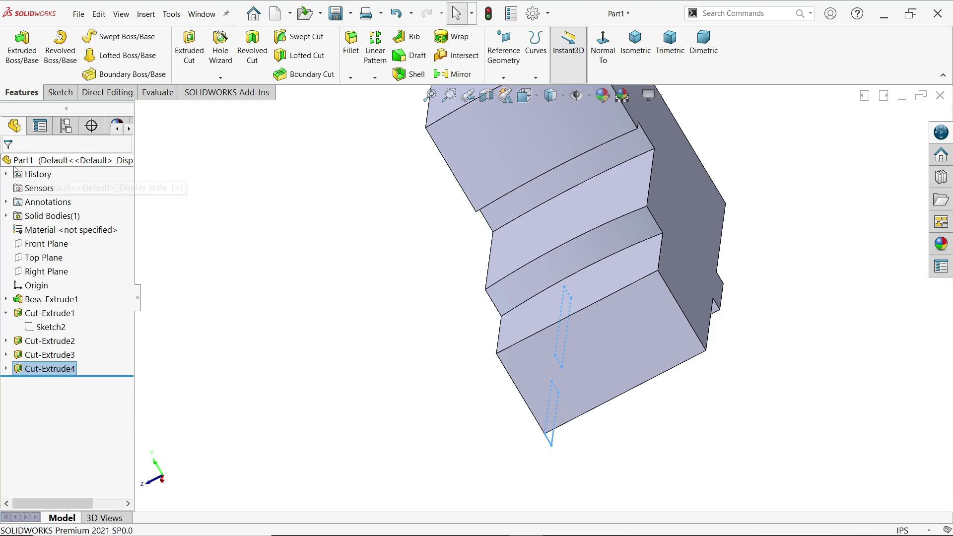
middle_drag(344, 308, 623, 393)
scroll(616, 414, down, 3)
scroll(579, 417, up, 3)
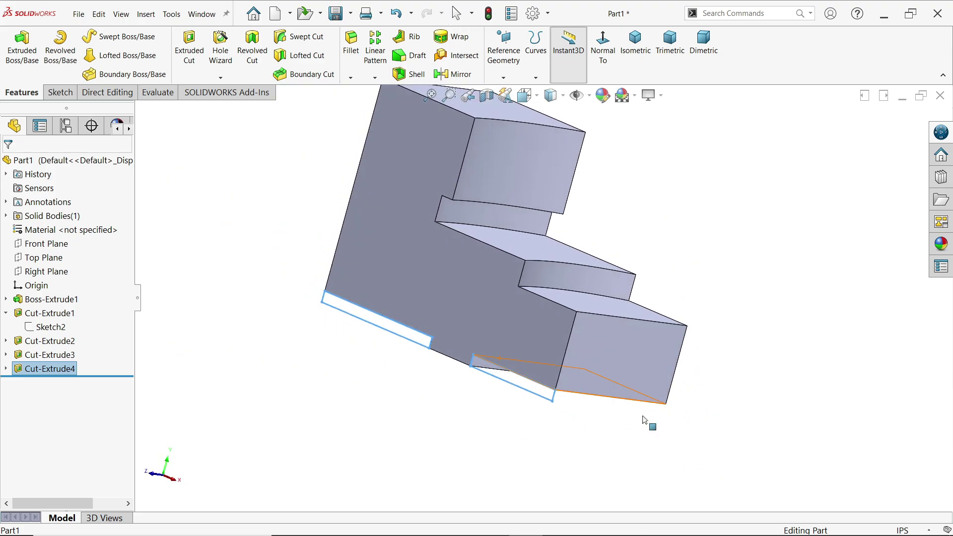
Step: Start a sketch on the end face and draw a corner rectangle above the bottom strip
click(616, 390)
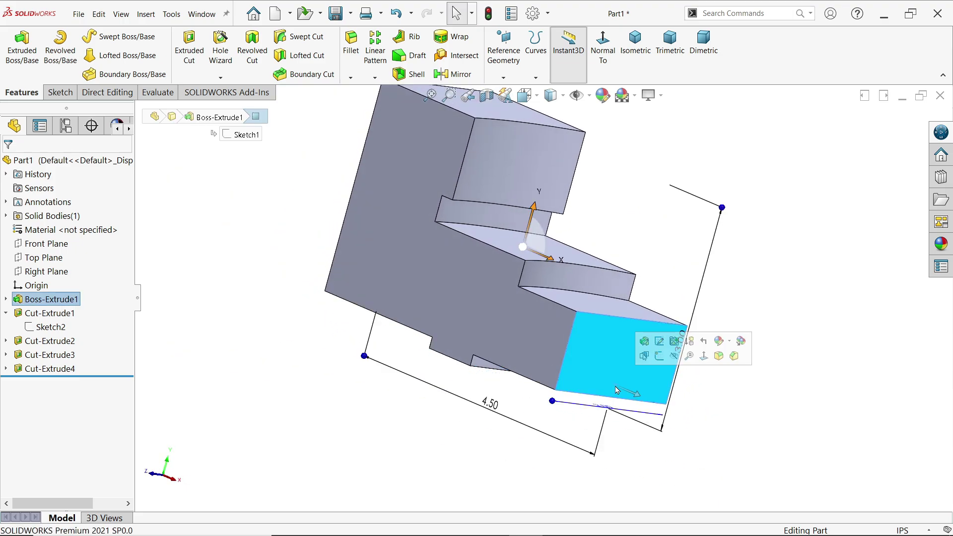
click(658, 356)
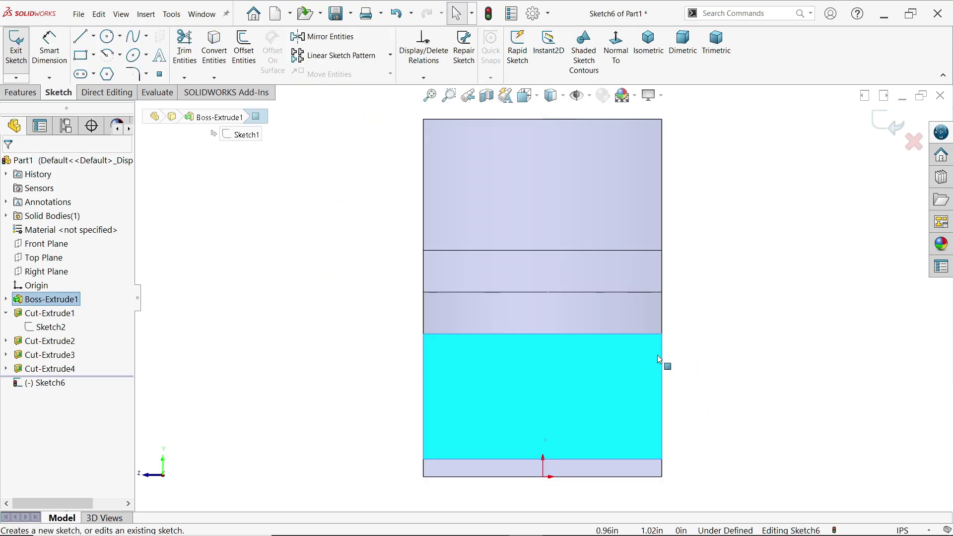
click(81, 59)
scroll(542, 298, up, 2)
scroll(528, 442, down, 4)
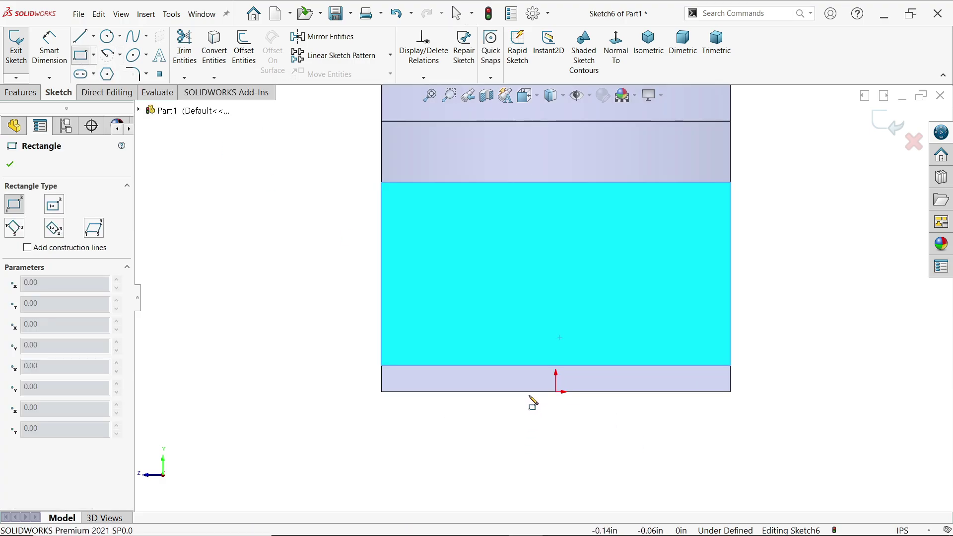
click(620, 366)
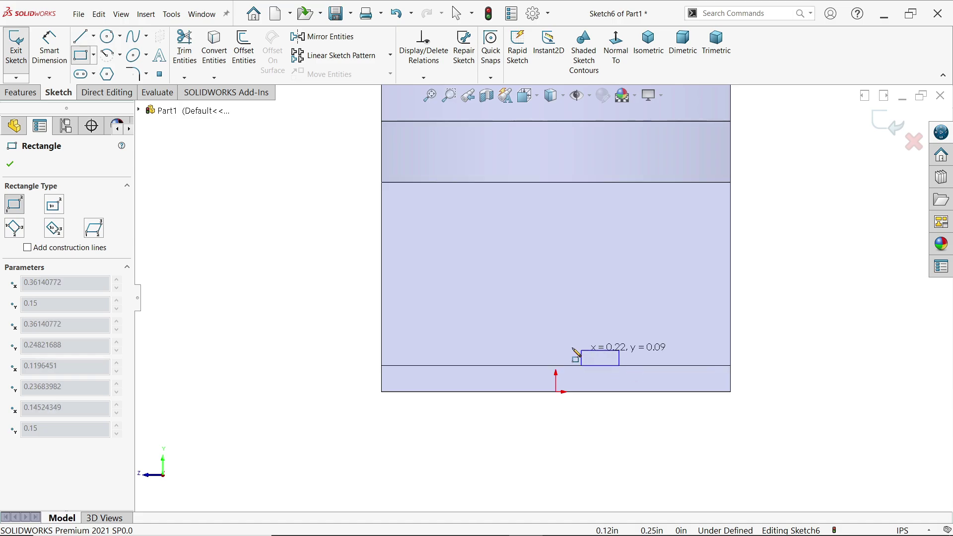
click(480, 323)
Step: Dimension the rectangle to 0.80 wide, 0.15 tall and 0.60 from the part's left edge
click(50, 47)
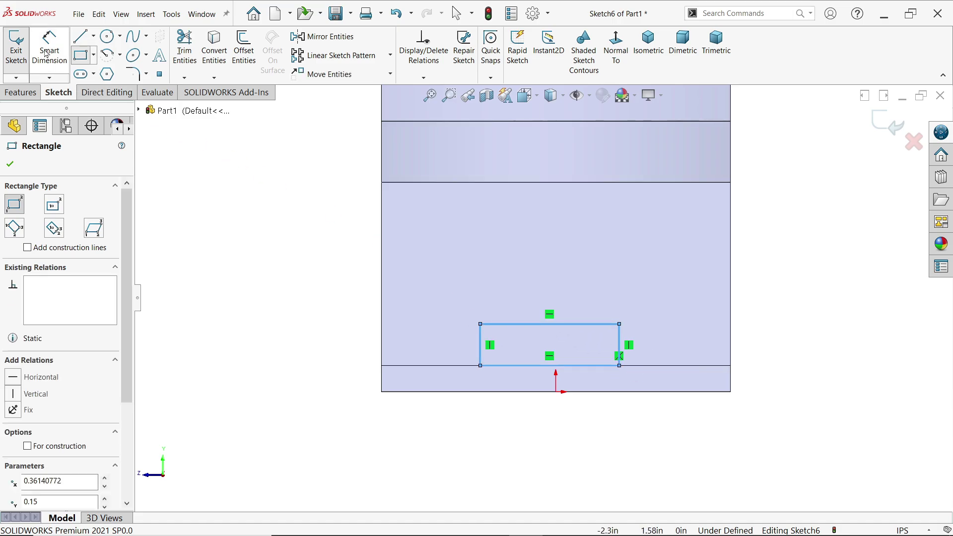
click(546, 324)
click(546, 287)
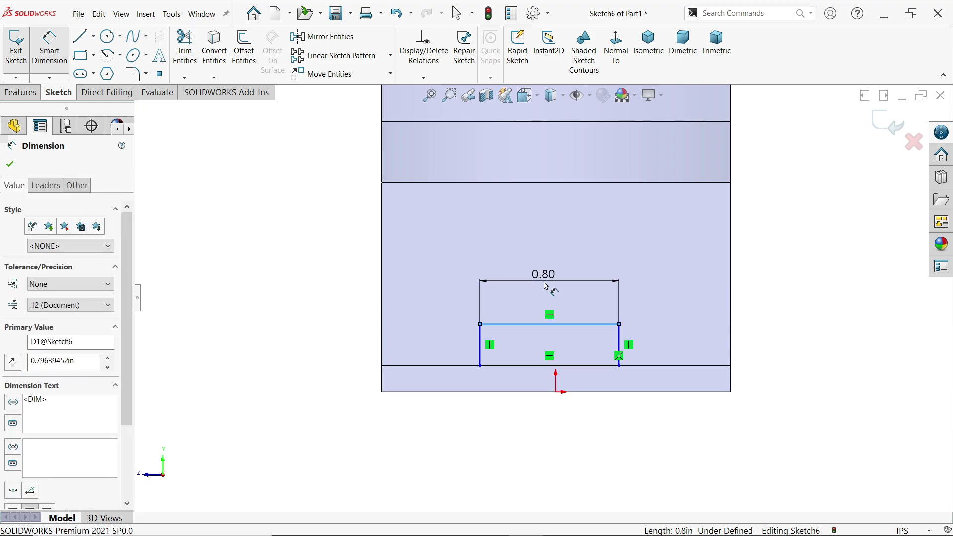
text(0.8)
key(Return)
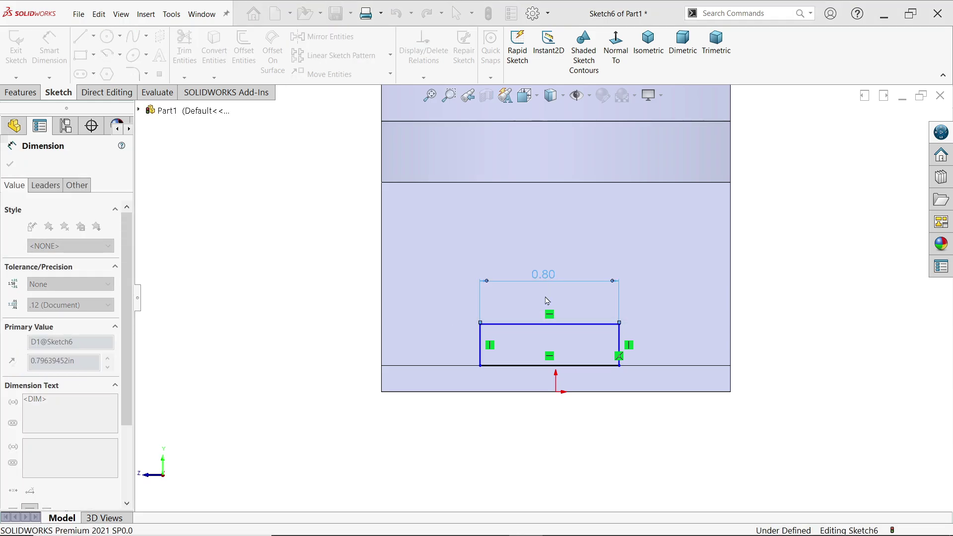
click(620, 345)
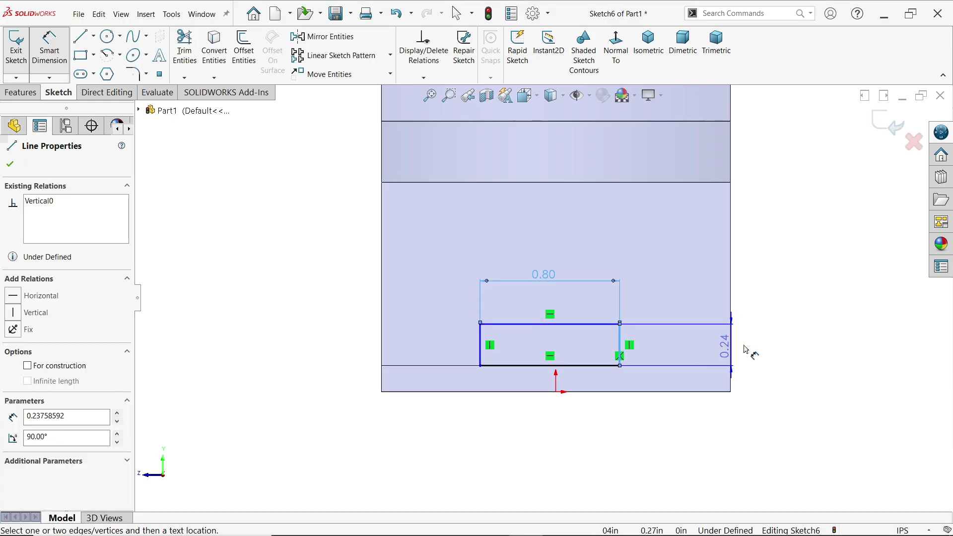
click(751, 344)
text(0.15)
key(Return)
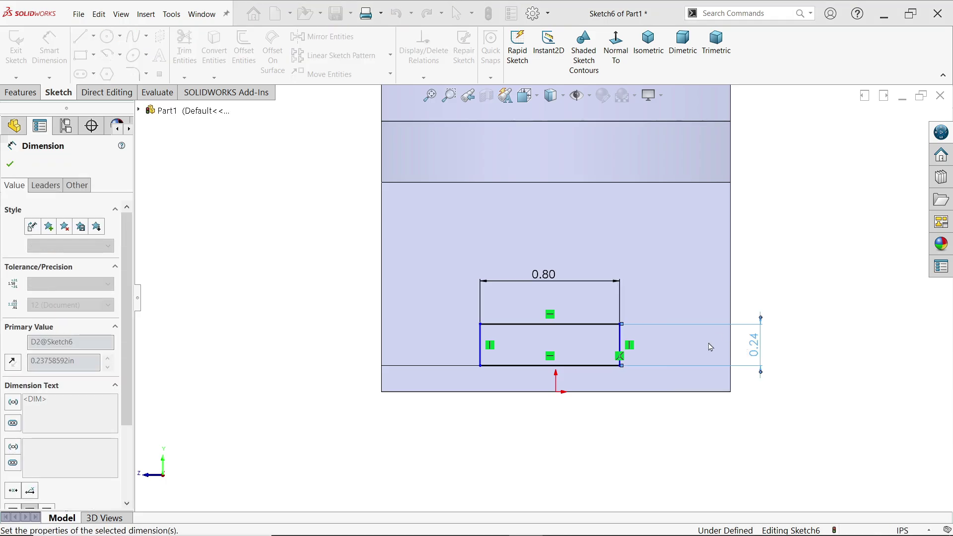
click(481, 354)
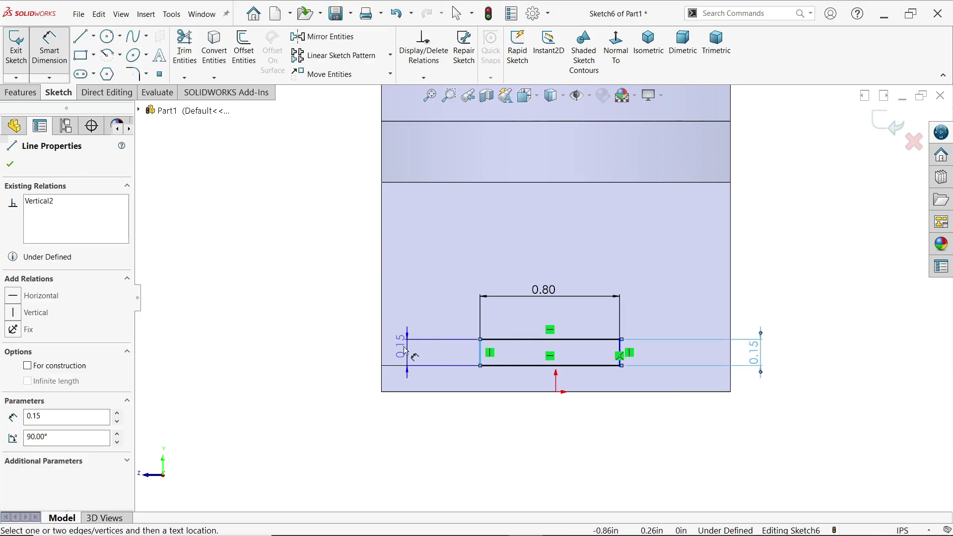
click(382, 347)
click(412, 412)
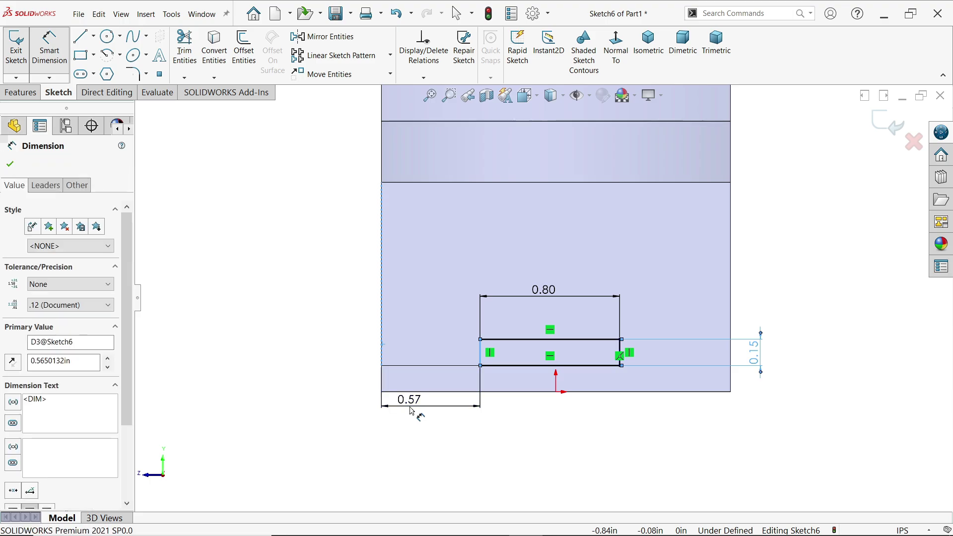
text(0.6)
key(Return)
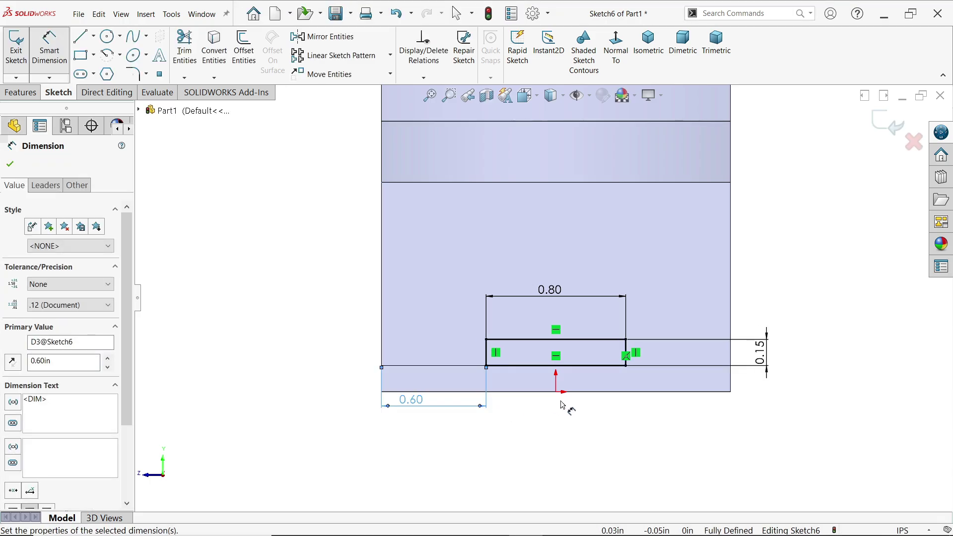
mouse_move(687, 283)
middle_down()
mouse_move(727, 259)
mouse_move(730, 245)
mouse_move(730, 275)
middle_up()
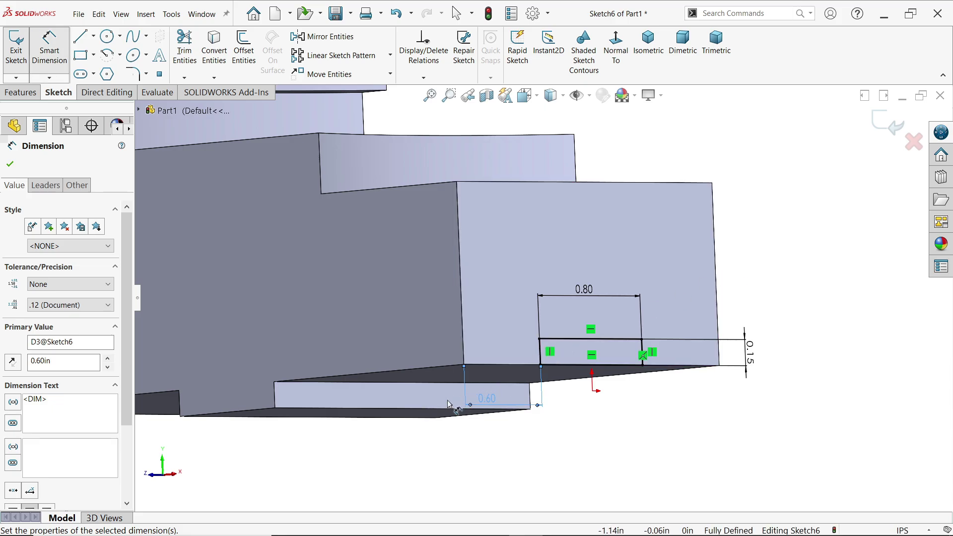
Step: Draw lines closing a second 0.15-tall rectangle beneath the first, down to the part's bottom edge
click(618, 60)
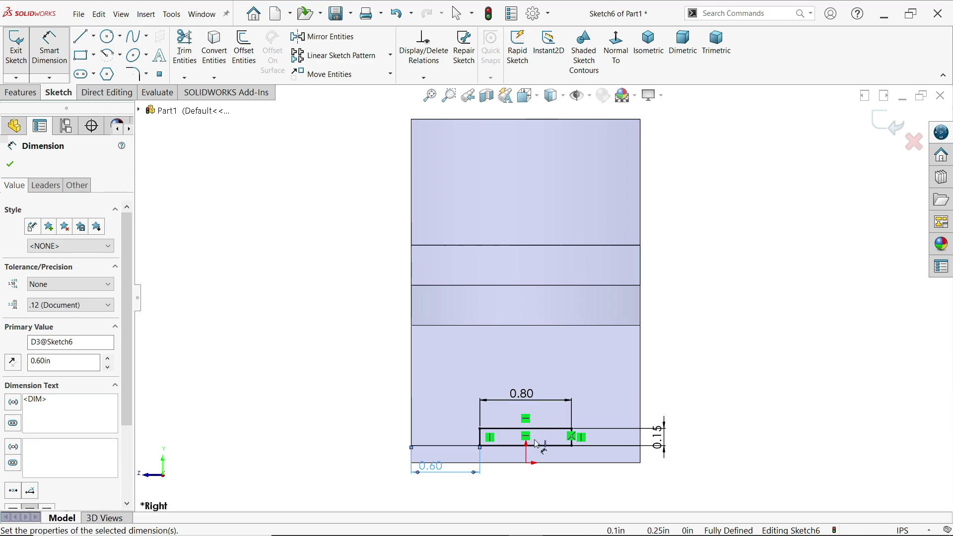
scroll(534, 439, down, 5)
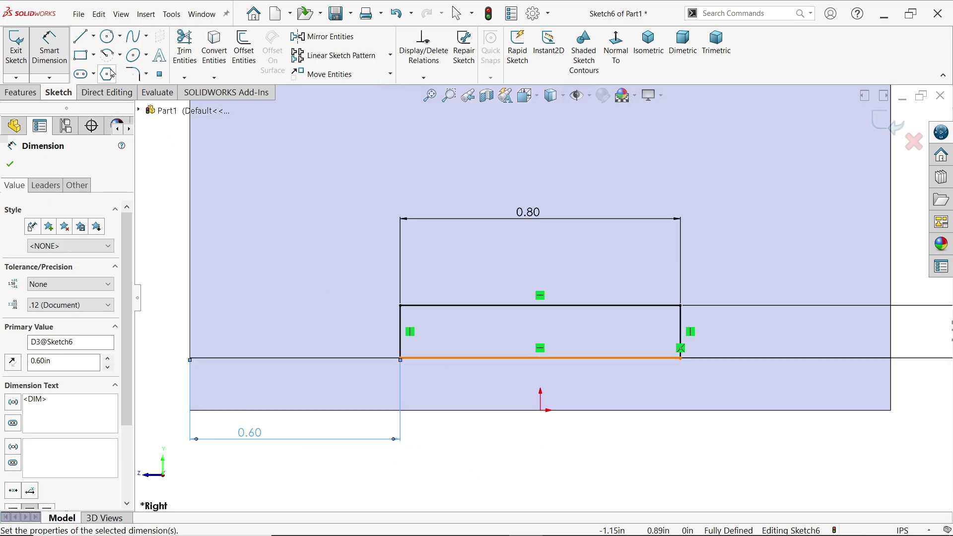
click(83, 41)
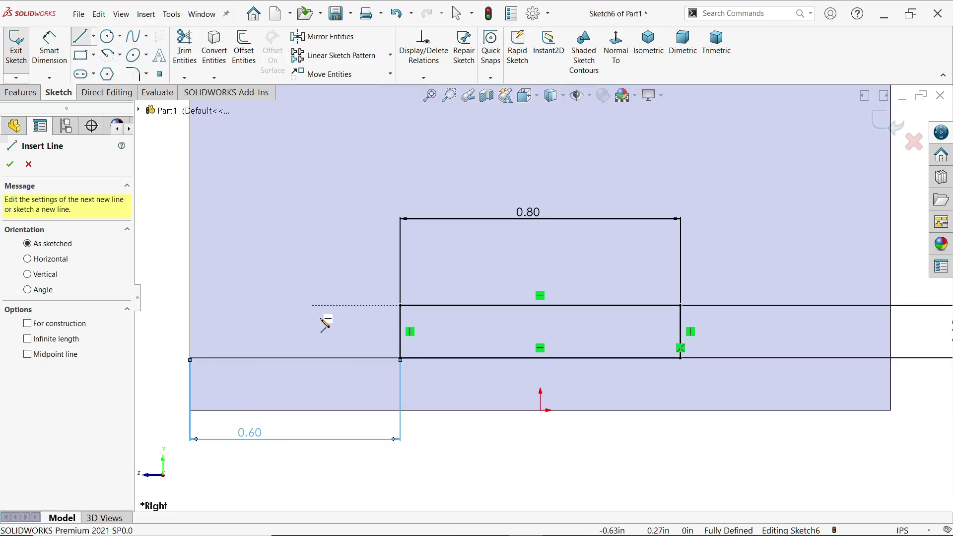
click(401, 359)
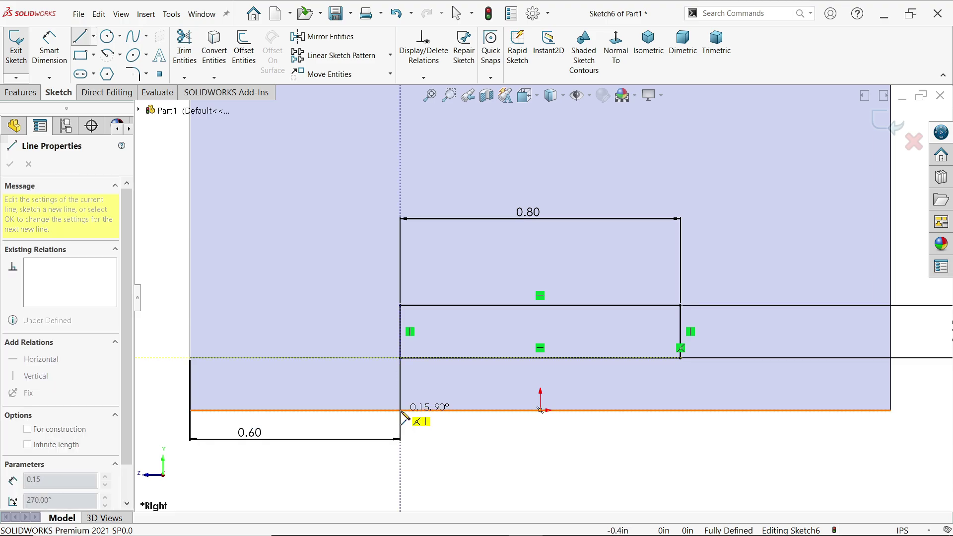
click(400, 409)
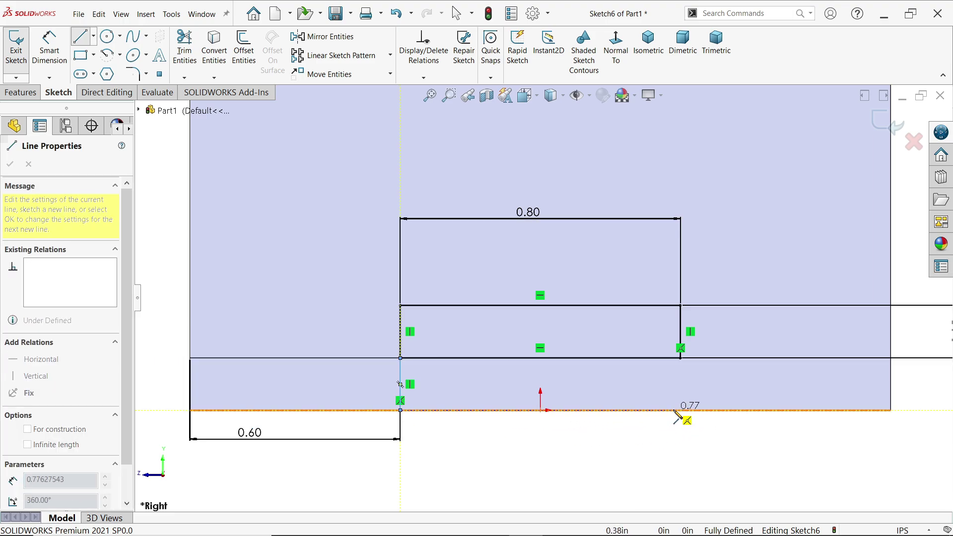
click(681, 411)
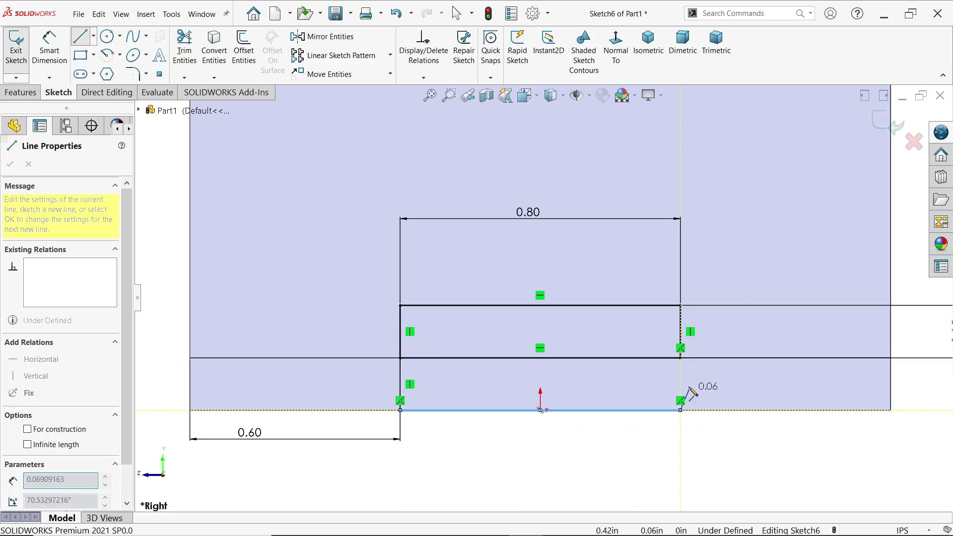
click(681, 358)
right_click(542, 250)
click(550, 251)
scroll(541, 293, up, 3)
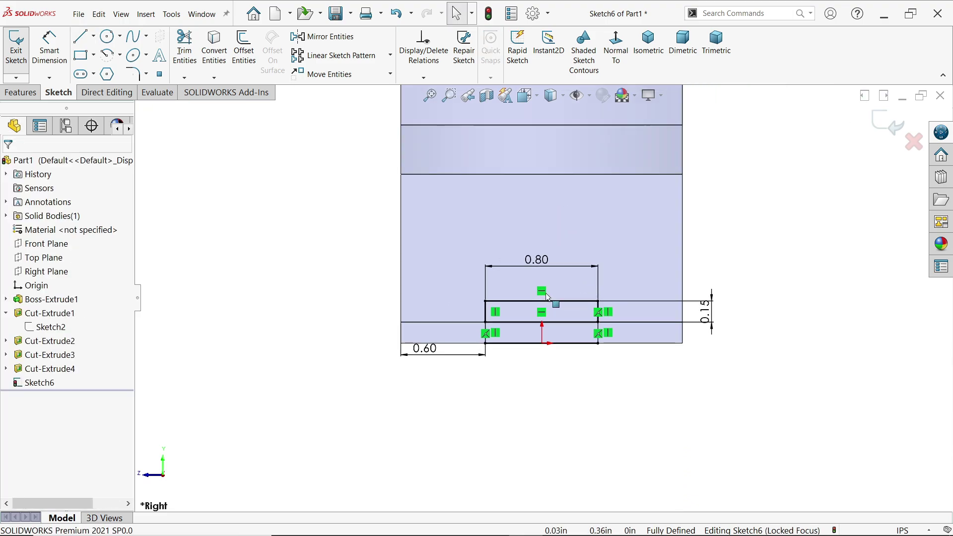
mouse_move(541, 292)
middle_down()
mouse_move(597, 317)
mouse_move(588, 350)
middle_up()
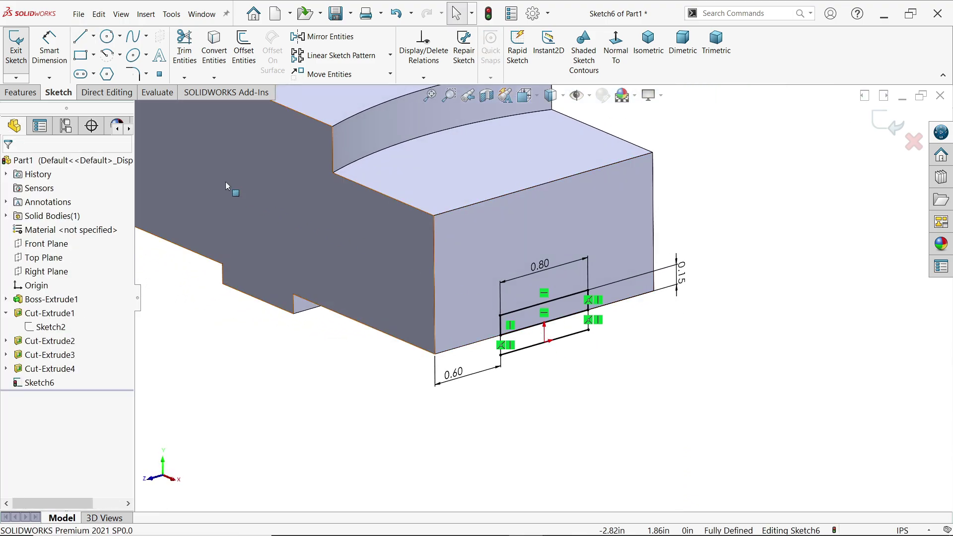
Step: Start an Extruded Cut and select both Sketch6 regions
click(31, 93)
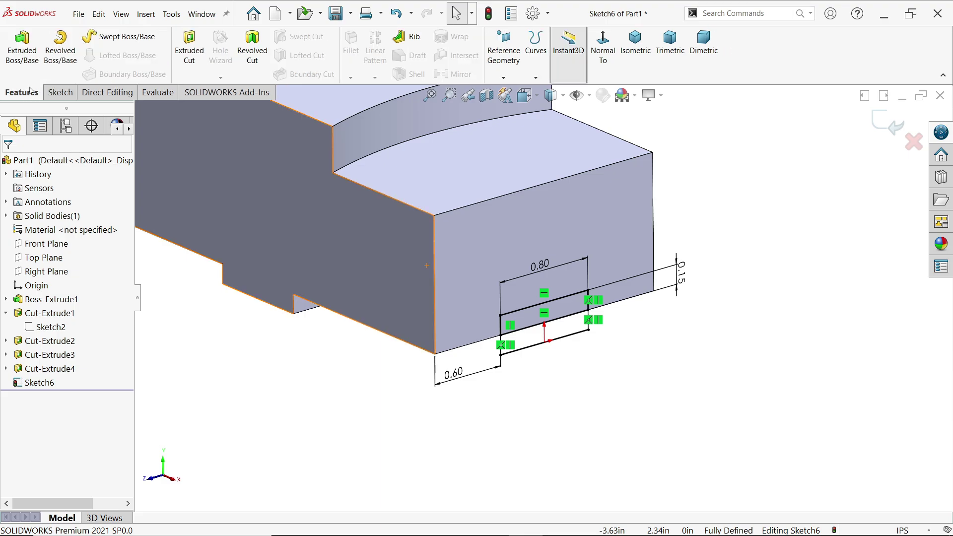
click(189, 48)
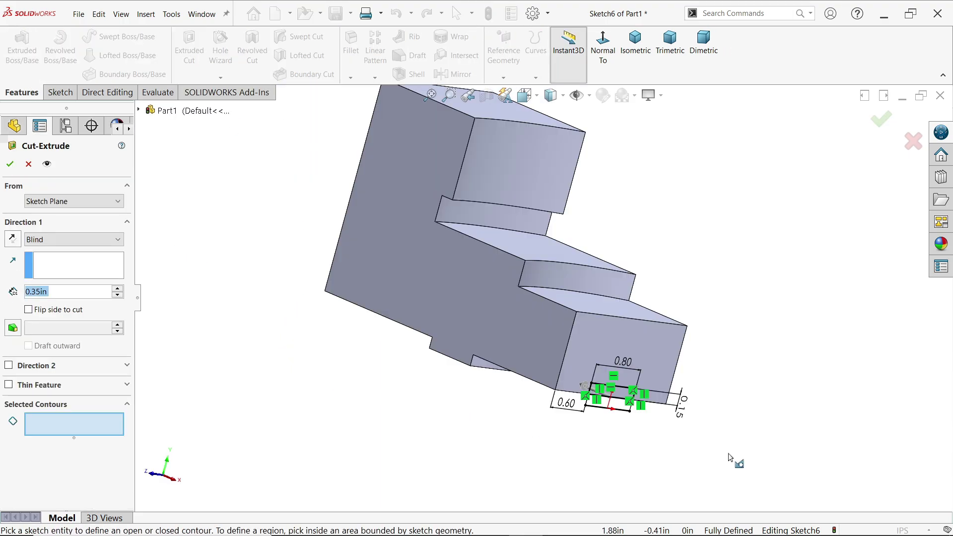
scroll(630, 407, down, 5)
scroll(630, 407, down, 1)
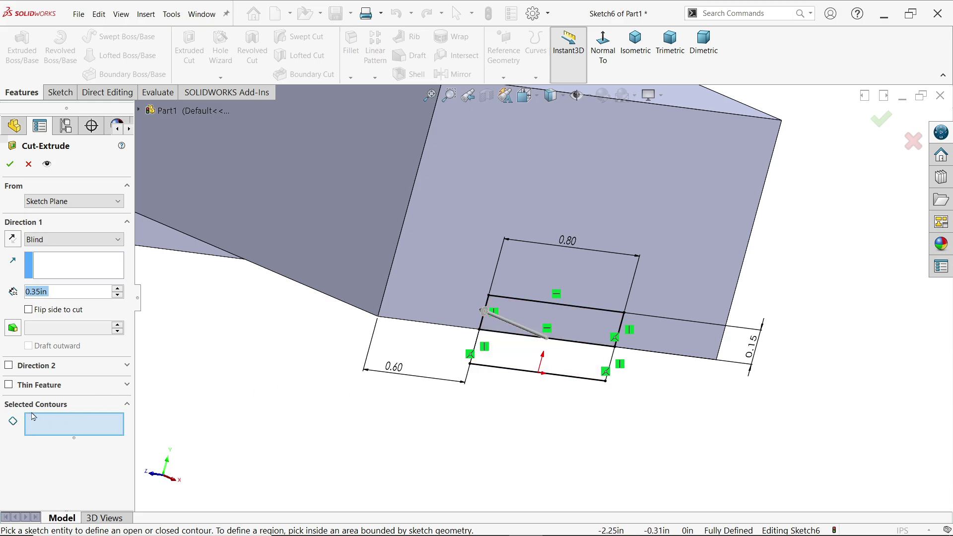
click(535, 353)
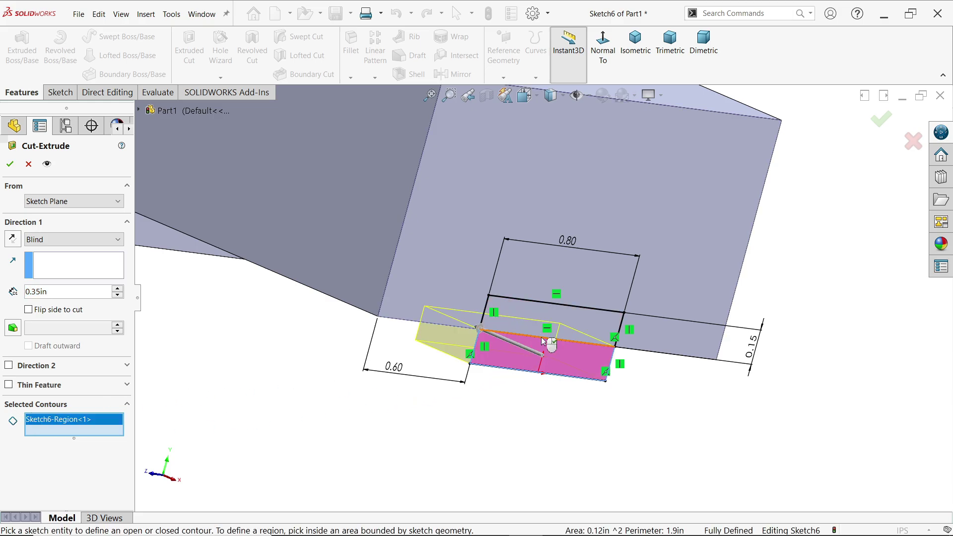
click(573, 323)
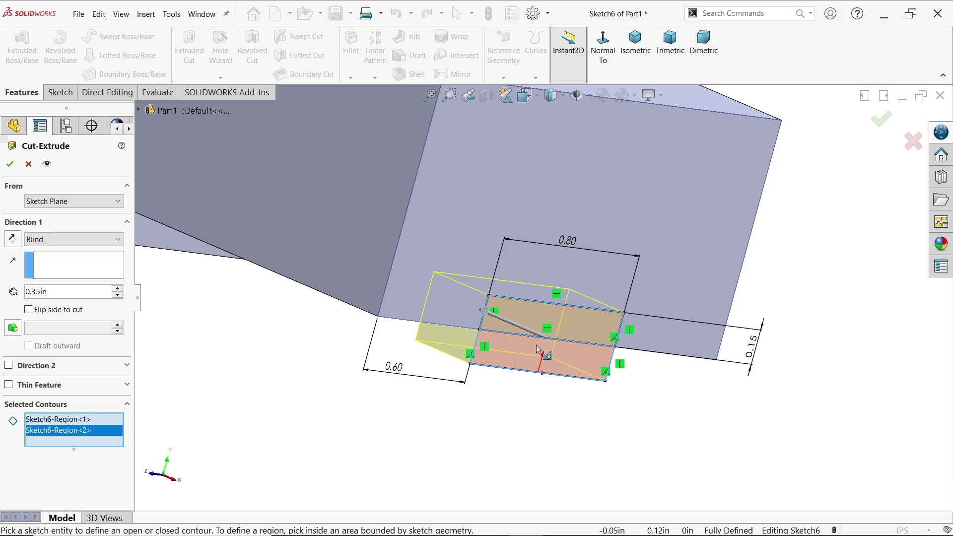
Step: Set the cut's end condition to Through All and accept it as Cut-Extrude5
click(70, 202)
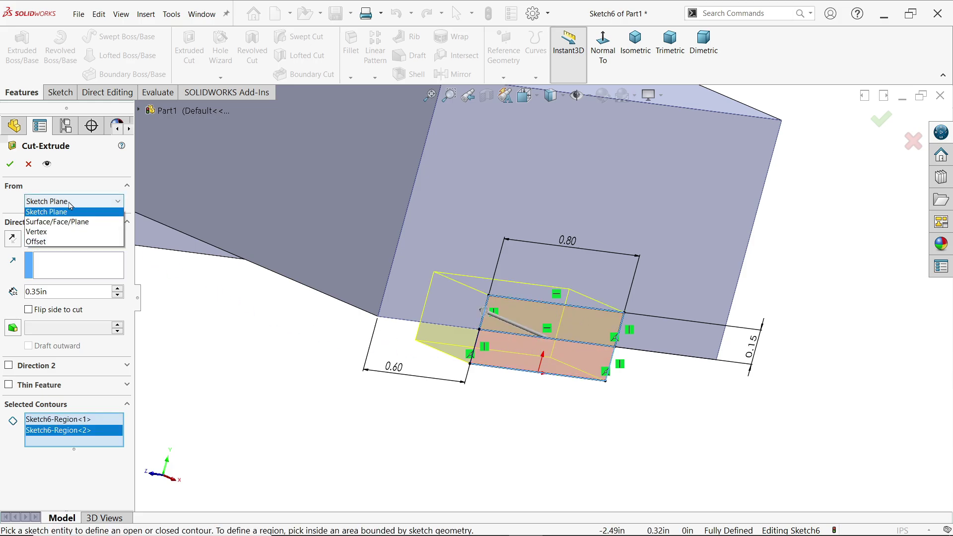
click(69, 211)
click(54, 241)
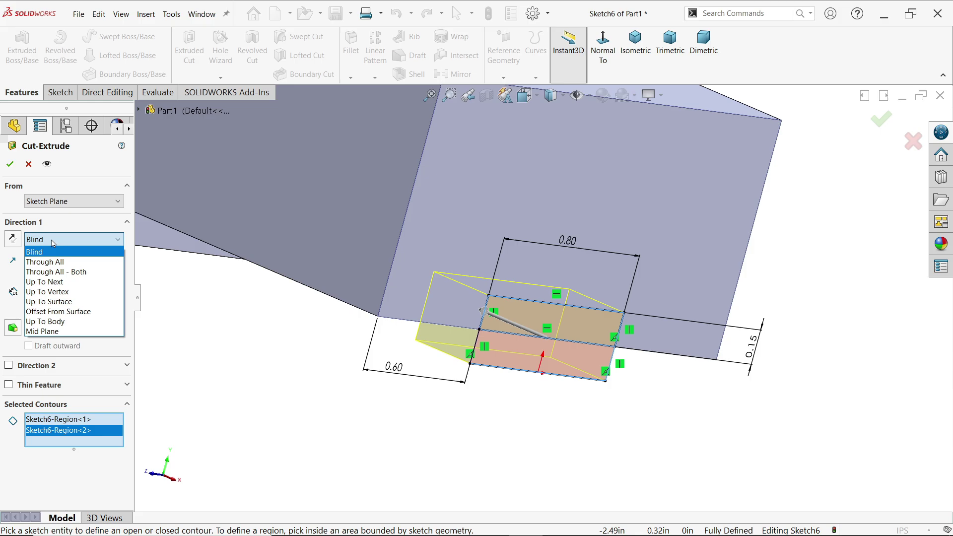
click(54, 243)
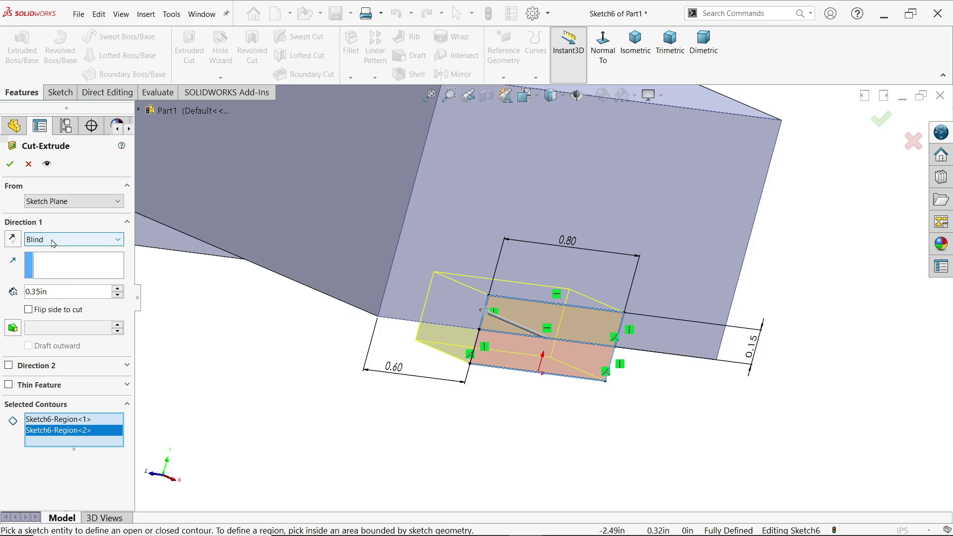
click(54, 241)
click(53, 243)
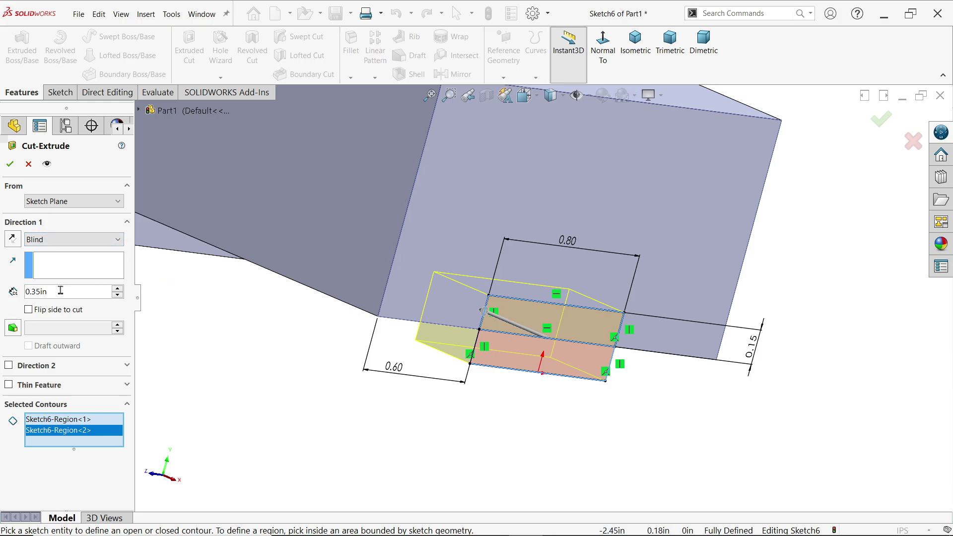
click(55, 241)
click(51, 266)
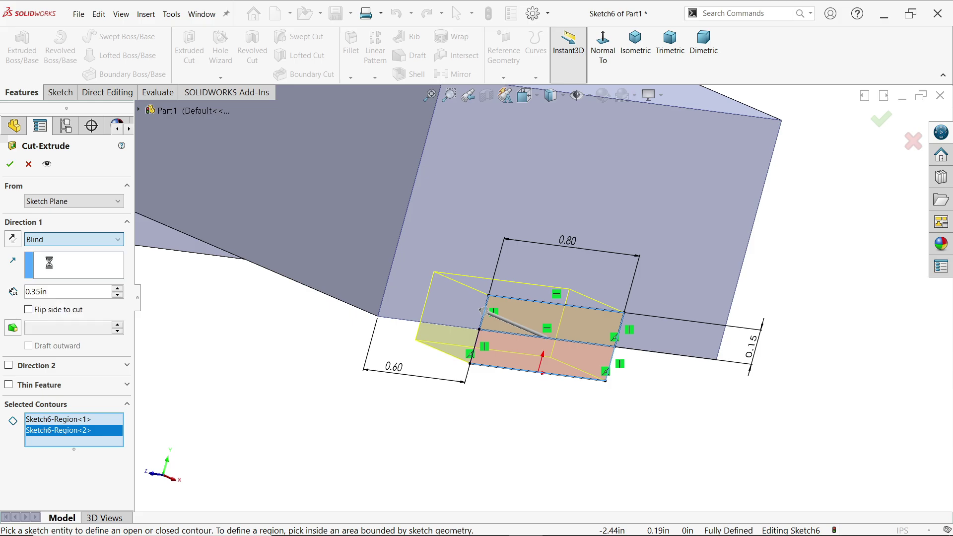
scroll(341, 319, up, 3)
middle_drag(340, 319, 435, 344)
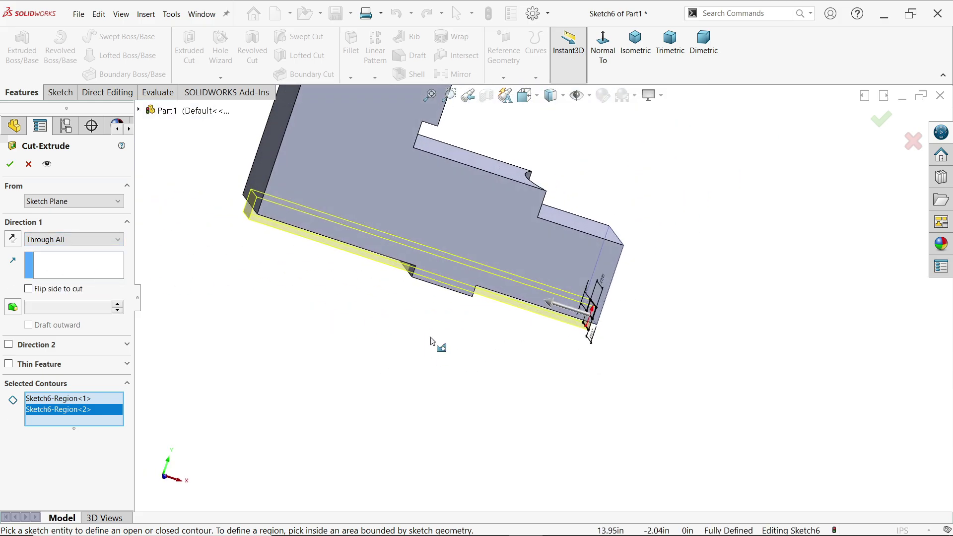
scroll(369, 253, down, 3)
scroll(255, 215, up, 2)
scroll(347, 214, down, 3)
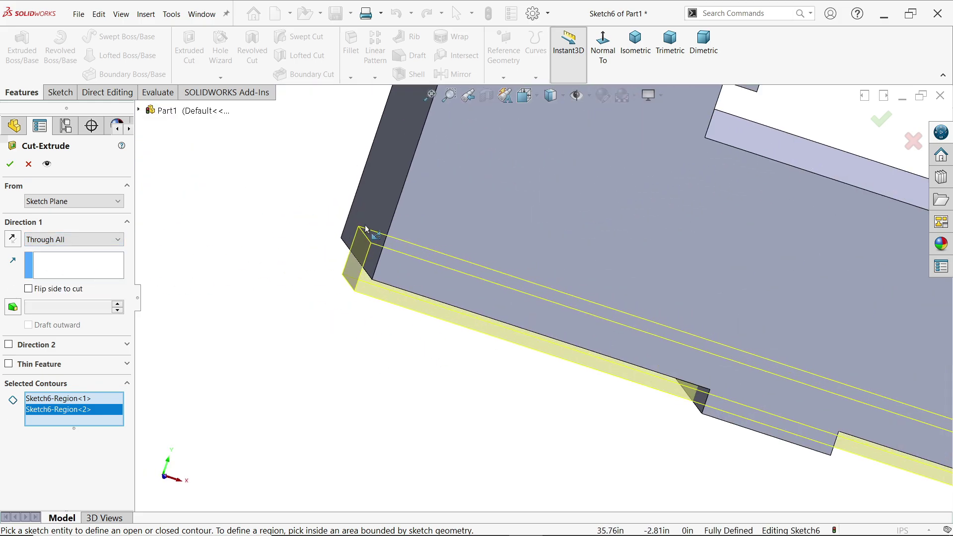
click(8, 163)
Step: Confirm the Cut-Extrude5 cut
scroll(511, 389, up, 5)
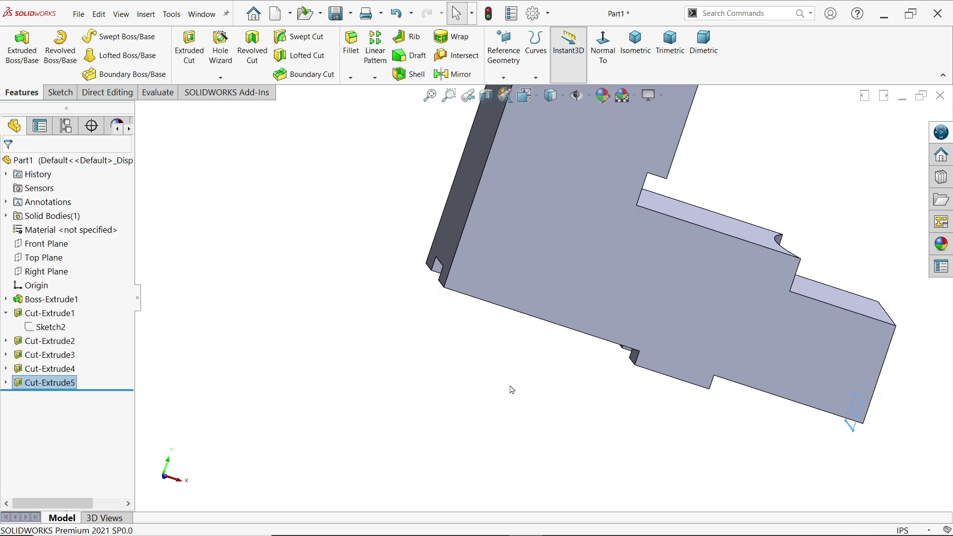
middle_drag(631, 394, 789, 302)
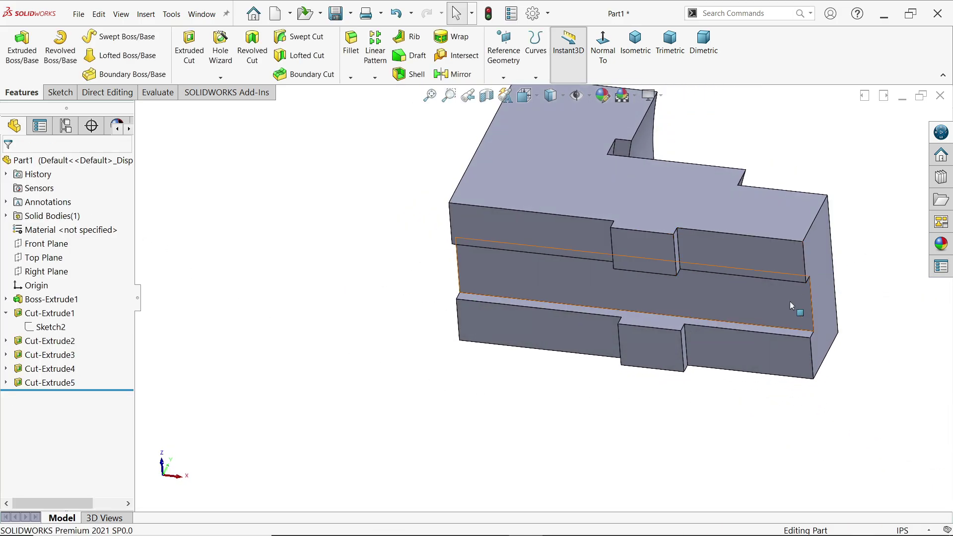
scroll(744, 297, down, 5)
scroll(745, 268, up, 3)
Step: Inspect the notched underside, return to isometric view, and switch to the Chuck Jaw reference drawing
middle_drag(742, 255, 618, 261)
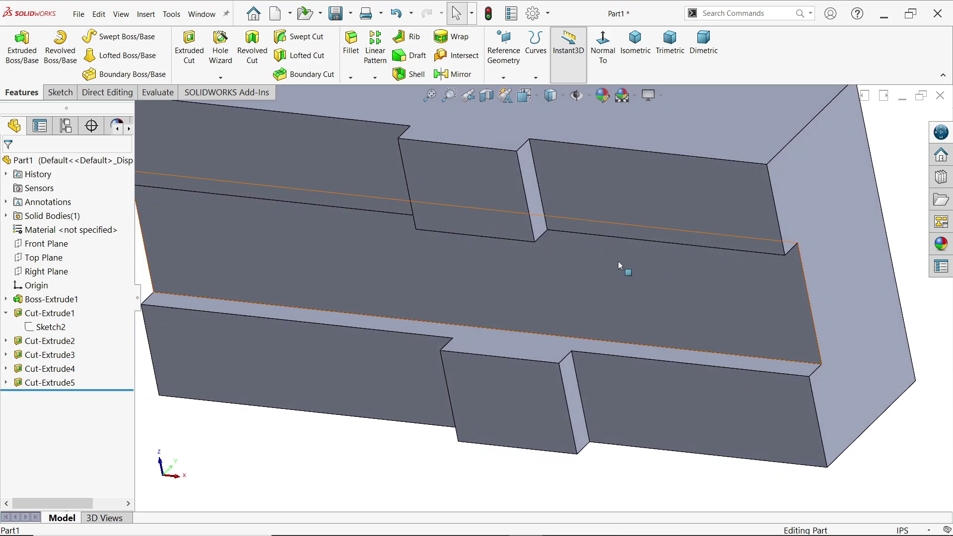
click(498, 197)
click(529, 399)
scroll(538, 382, up, 4)
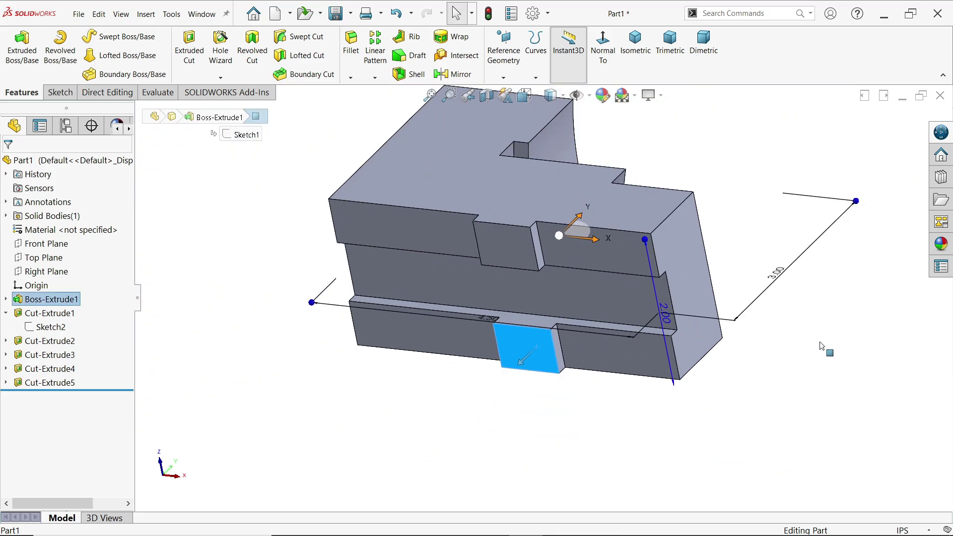
key(Escape)
middle_drag(639, 285, 644, 183)
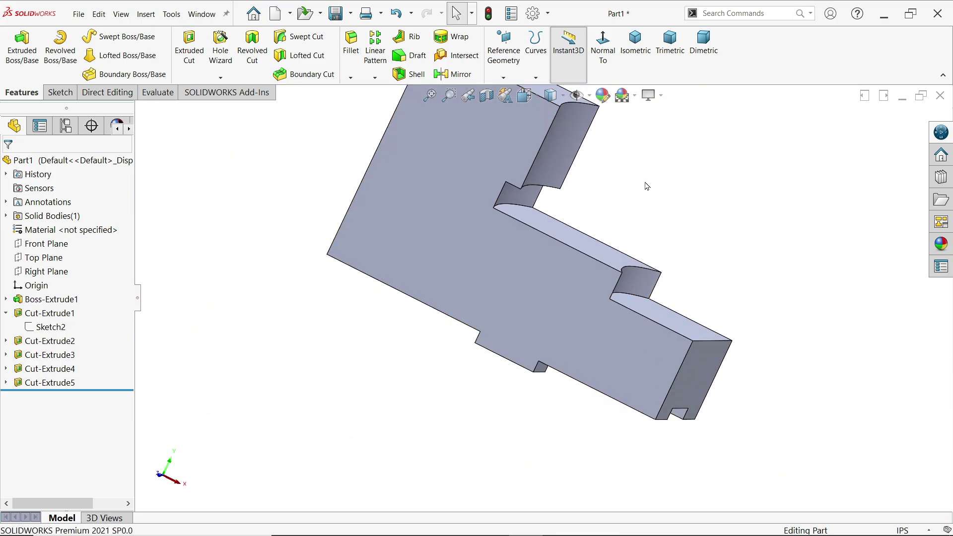
click(635, 43)
key(alt+Tab)
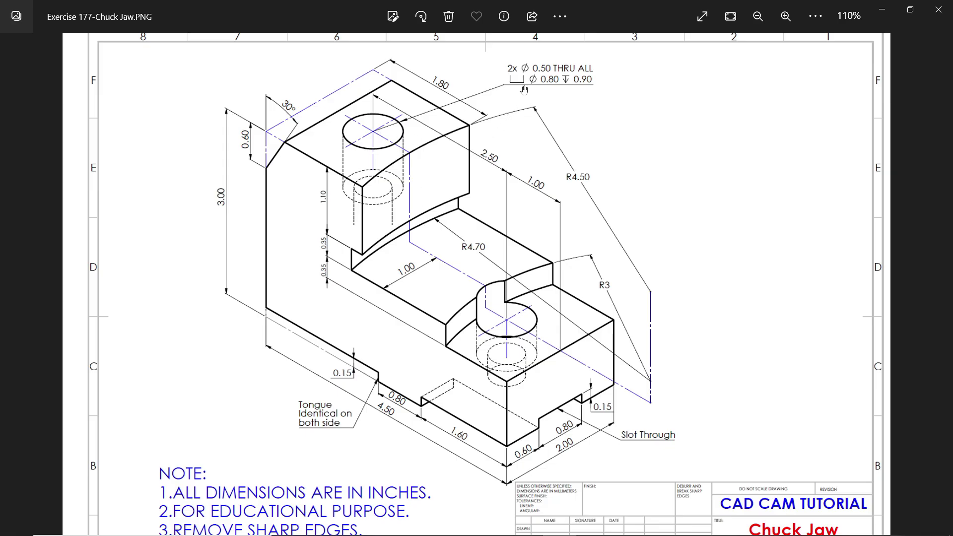
Step: Zoom into the hole callout on the reference drawing, then minimize Photos to return to SOLIDWORKS
scroll(537, 56, up, 4)
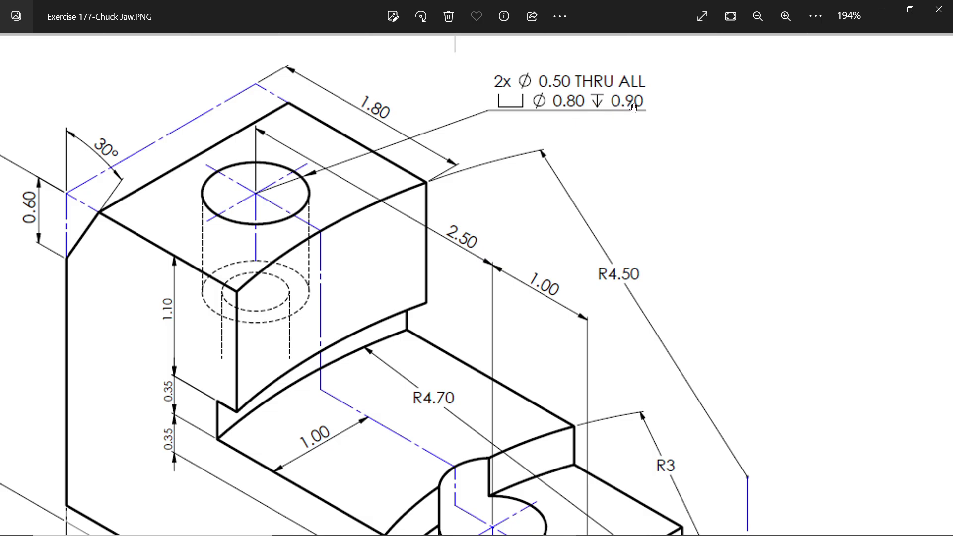
scroll(616, 228, down, 3)
scroll(598, 215, up, 3)
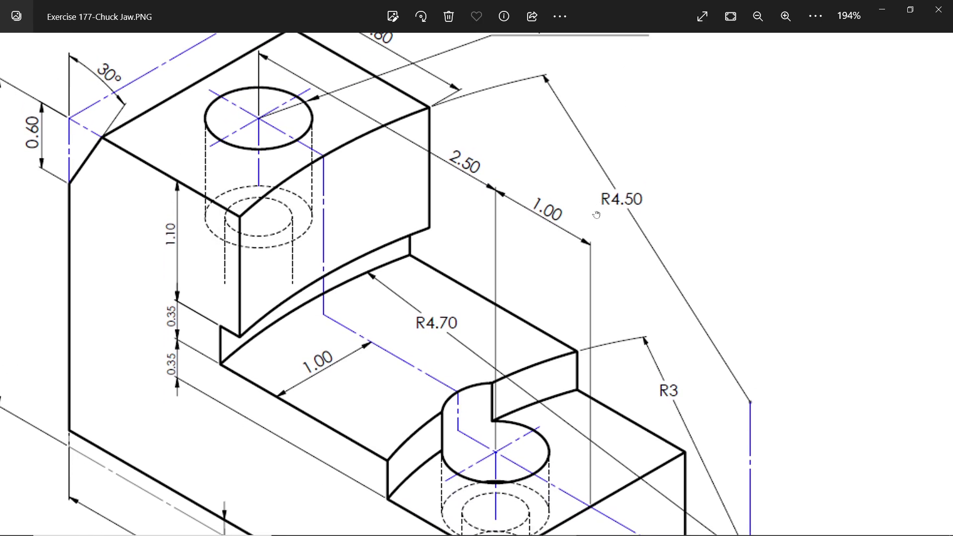
scroll(498, 225, down, 3)
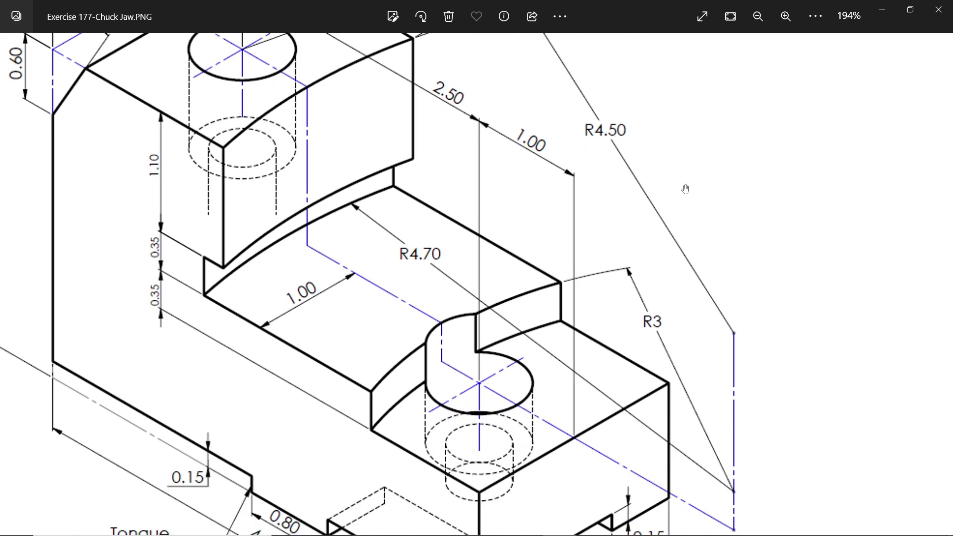
click(879, 9)
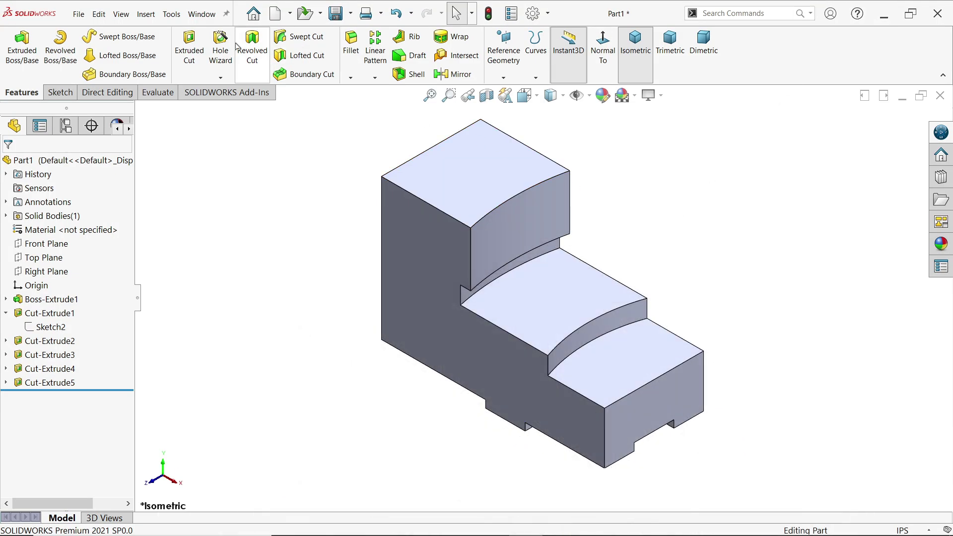
Step: Start a Hole Wizard hole and set its type to Counterbored
click(219, 40)
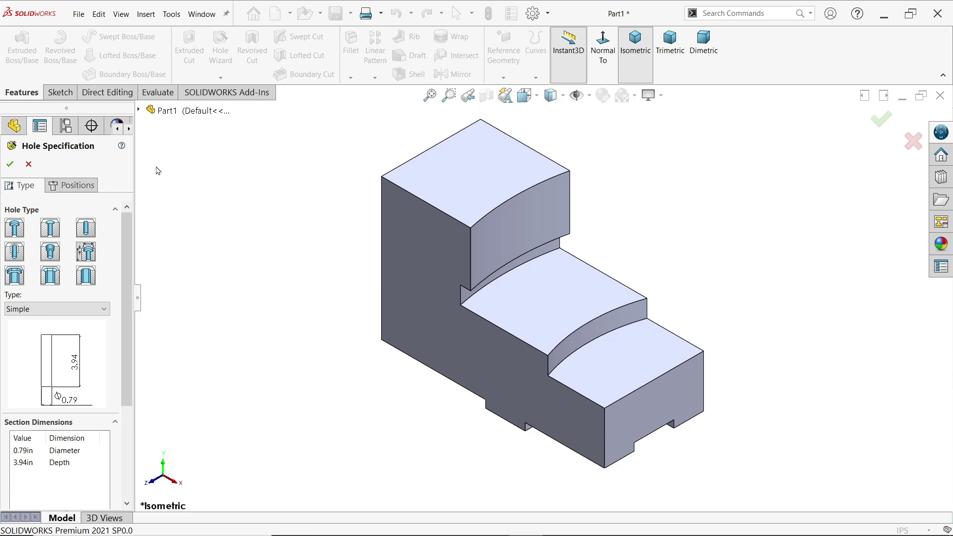
click(55, 309)
click(55, 311)
click(25, 311)
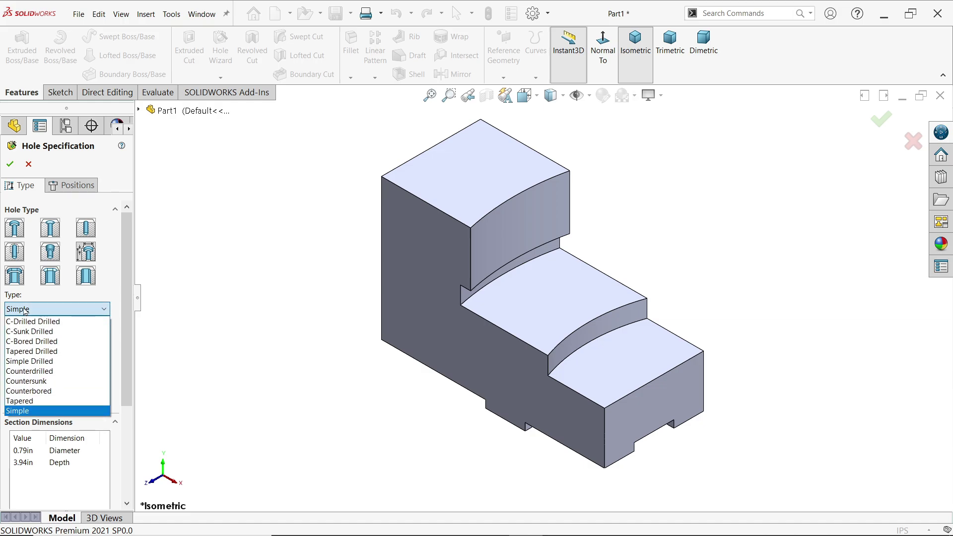
click(32, 394)
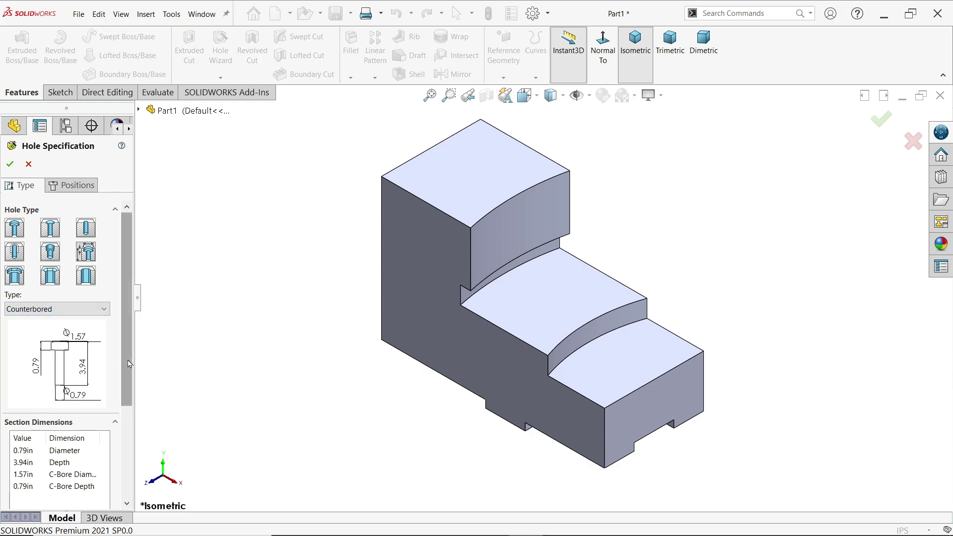
Step: Enter 0.5 hole diameter, 0.8 counterbore diameter and 0.9 counterbore depth
scroll(117, 440, down, 5)
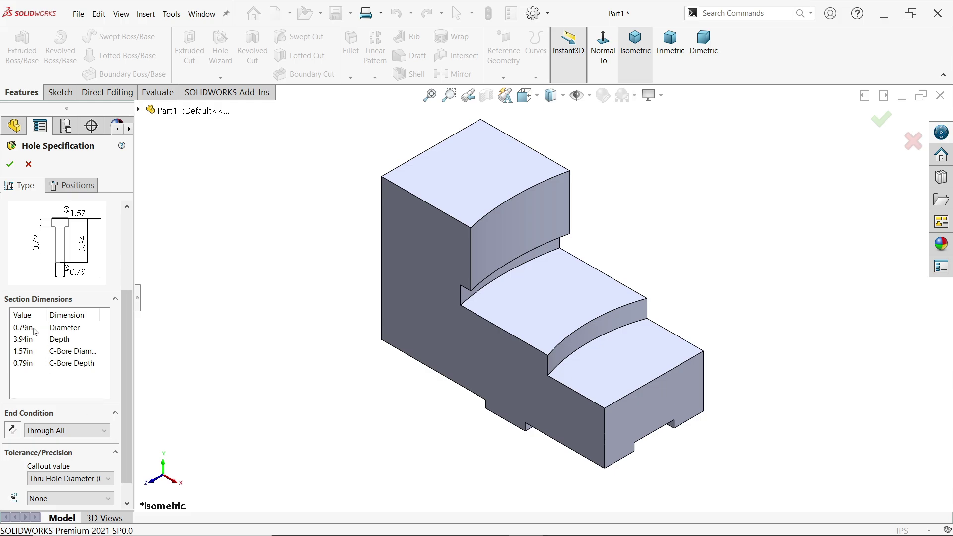
double_click(24, 327)
text(0.5)
double_click(22, 342)
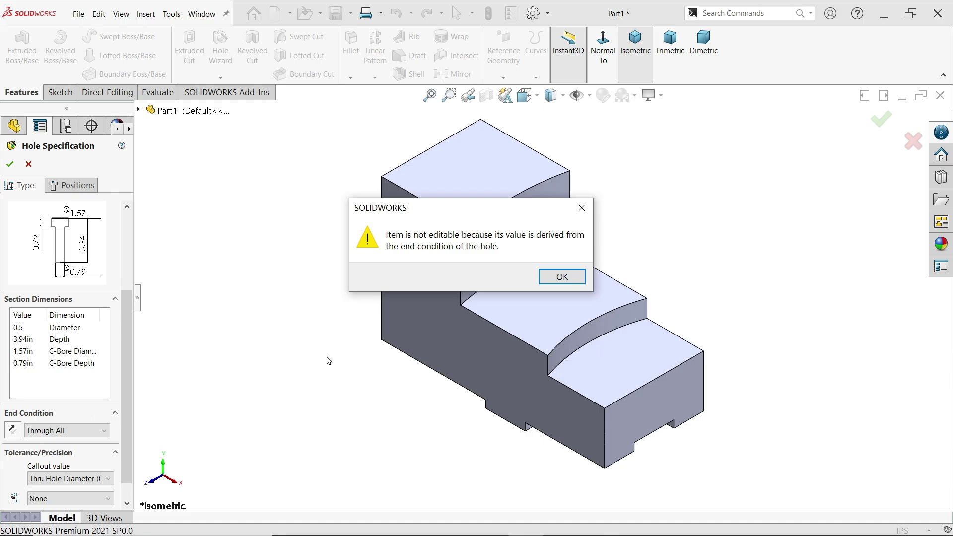
click(556, 278)
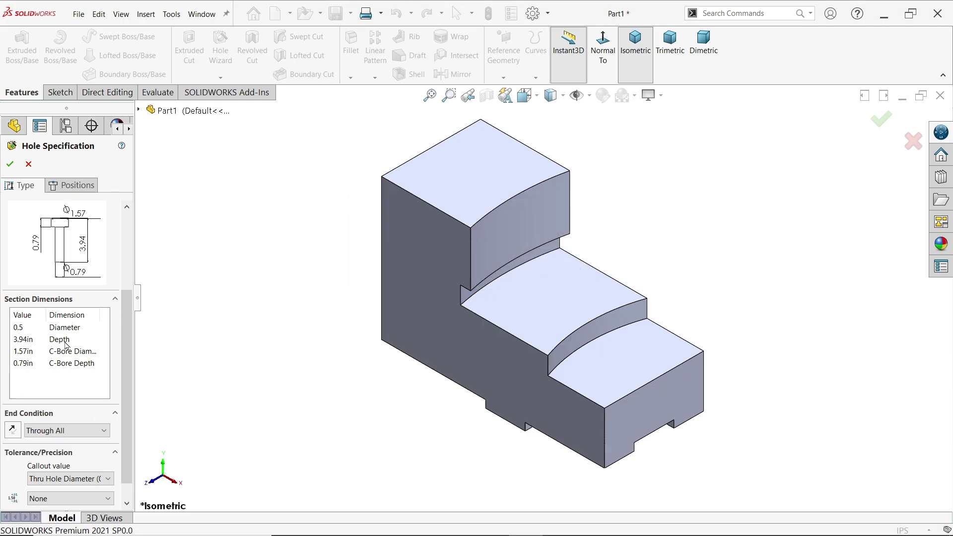
double_click(23, 352)
text(0.)
double_click(29, 364)
text(0.)
click(214, 355)
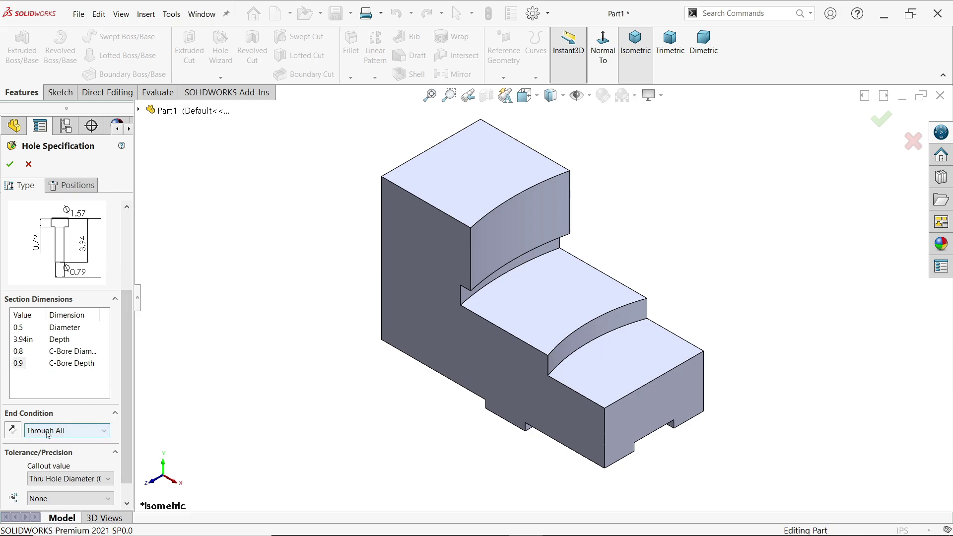
scroll(127, 415, down, 2)
scroll(124, 422, up, 6)
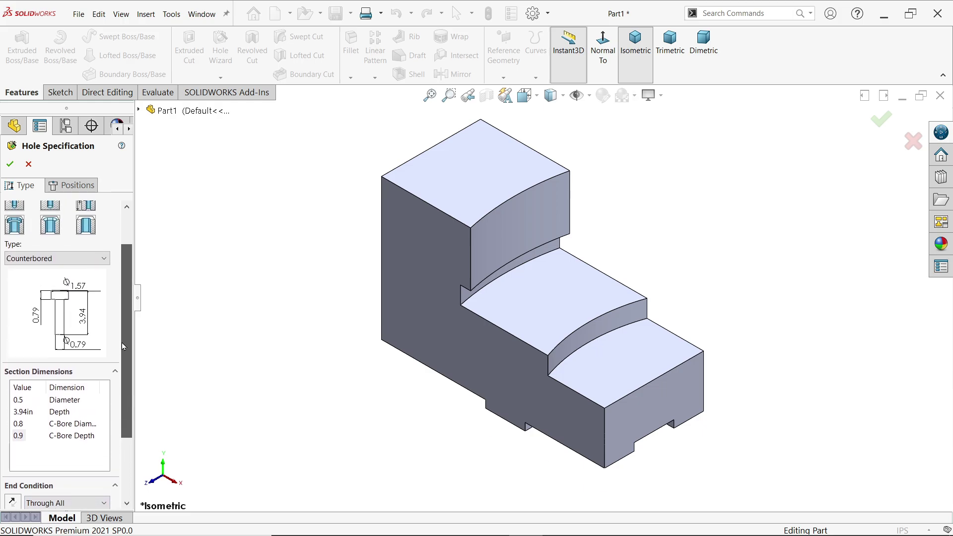
click(78, 187)
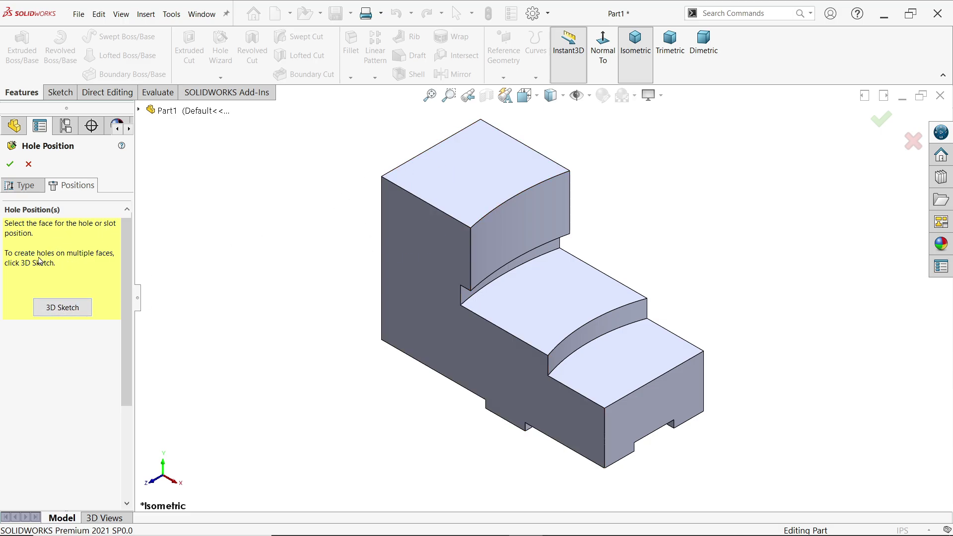
Step: Place a single hole centre point on the tall block's top face
click(488, 183)
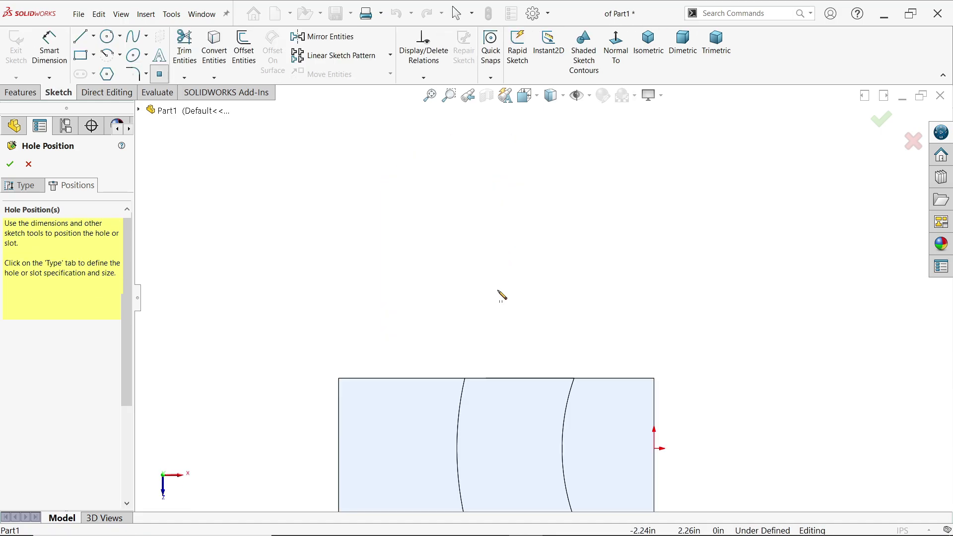
scroll(496, 436, down, 4)
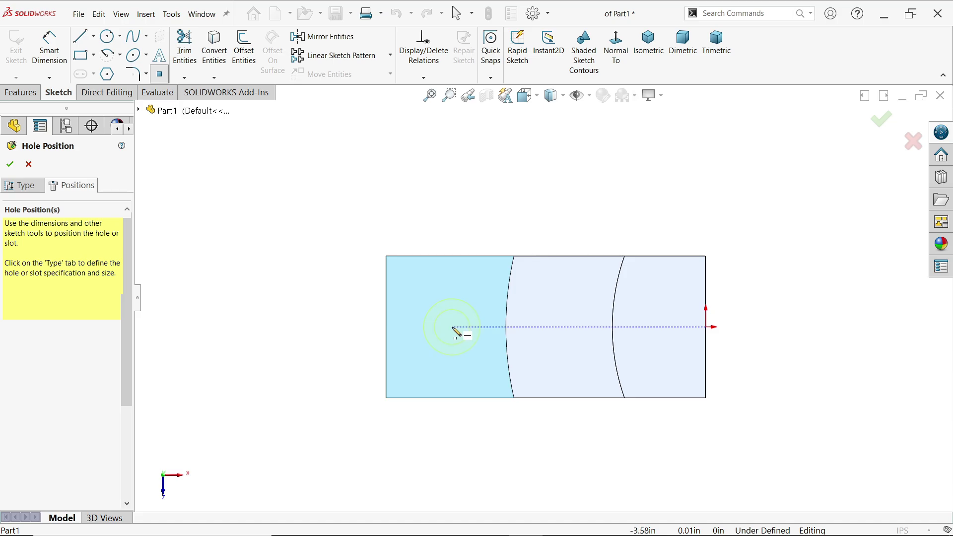
click(451, 327)
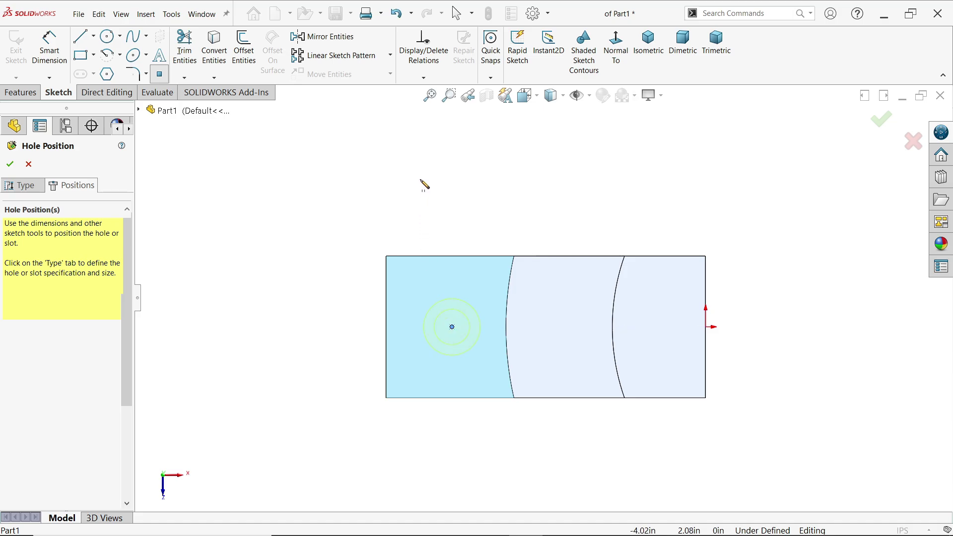
key(Escape)
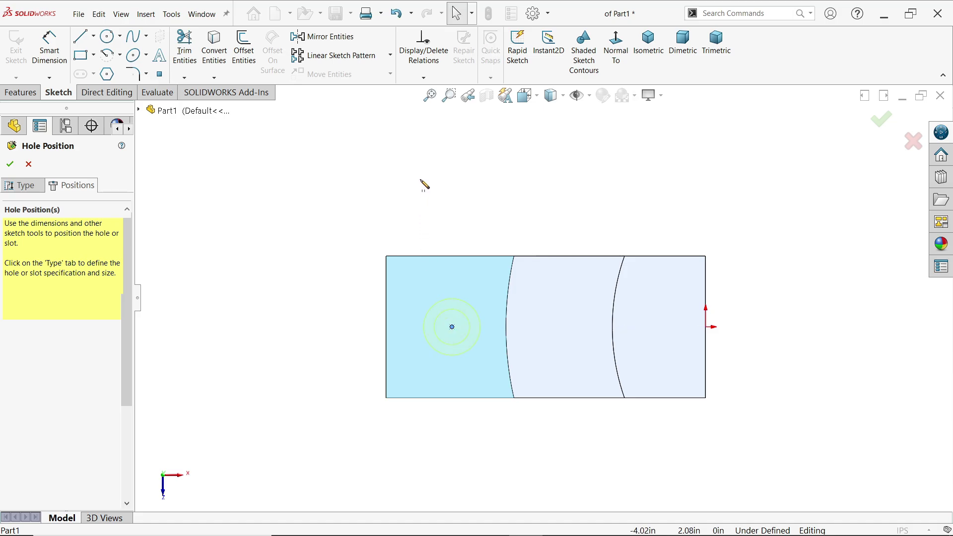
Step: Dimension the hole centre 3.50 in from the origin, correcting an initial 2.51 value
click(52, 53)
click(452, 327)
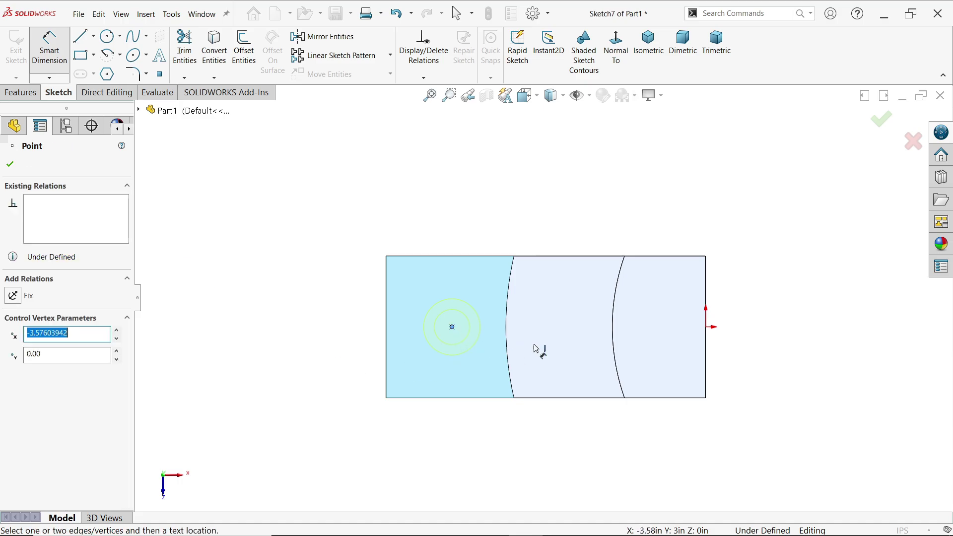
click(706, 327)
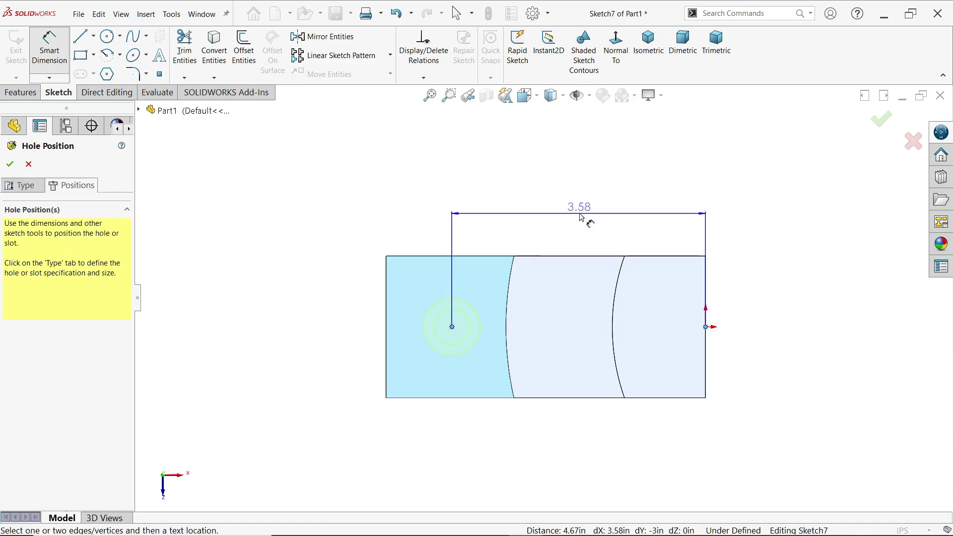
click(461, 206)
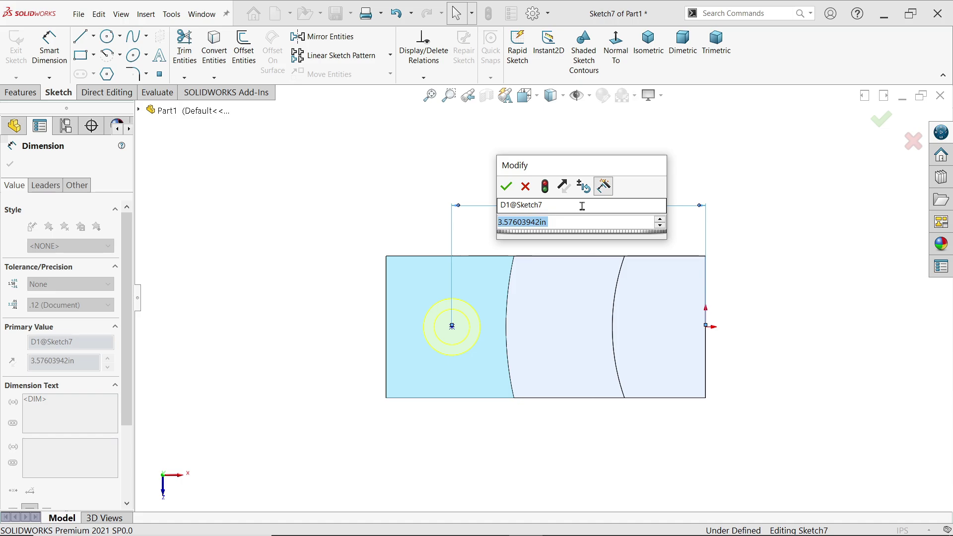
text(2.5)
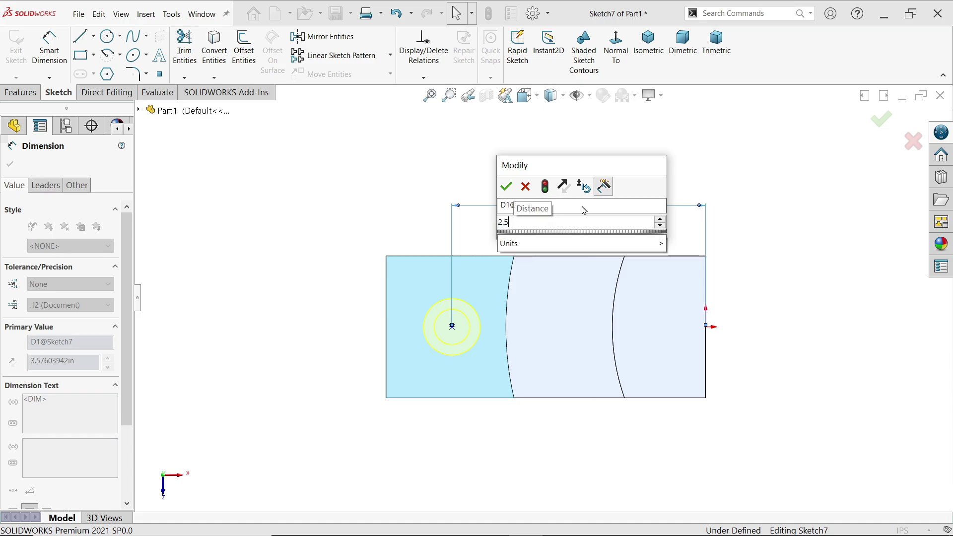
text(1)
key(Return)
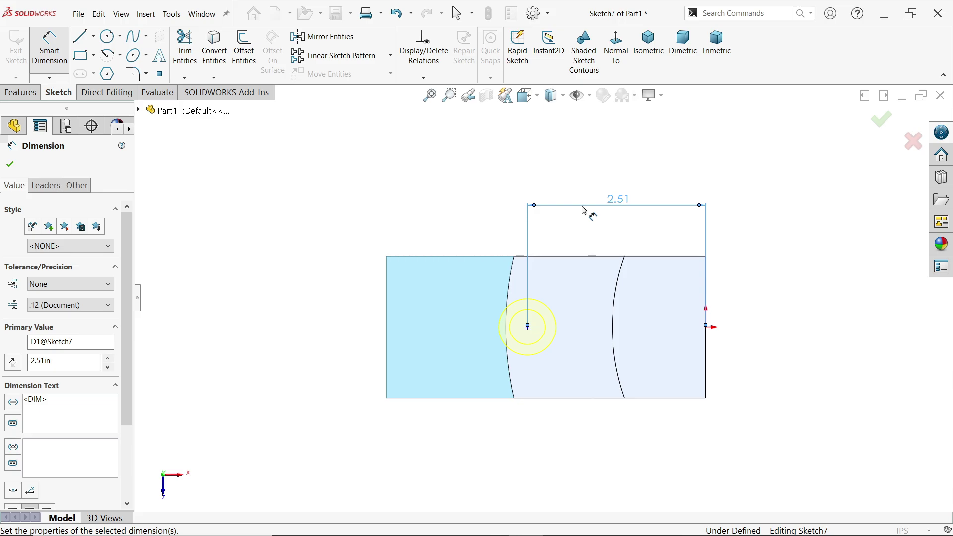
double_click(611, 201)
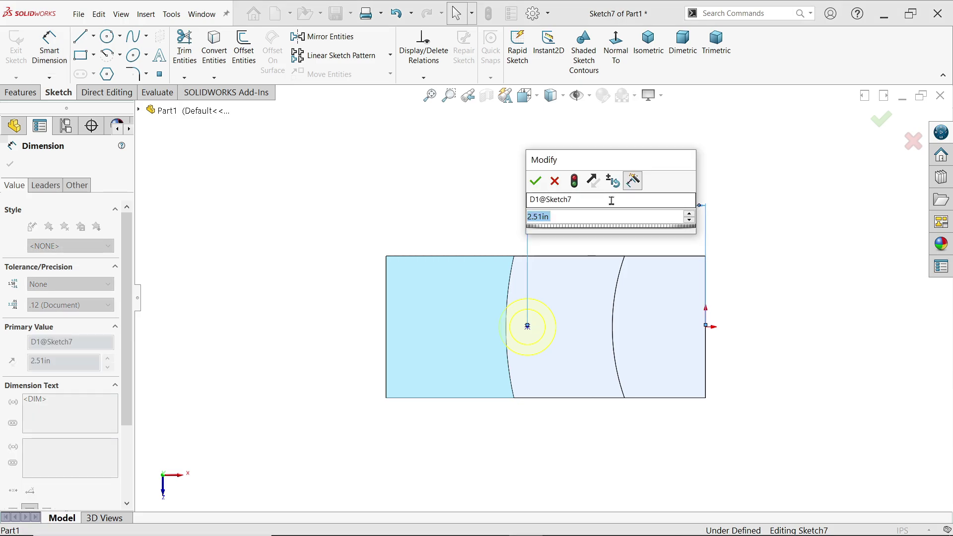
text(2.5+)
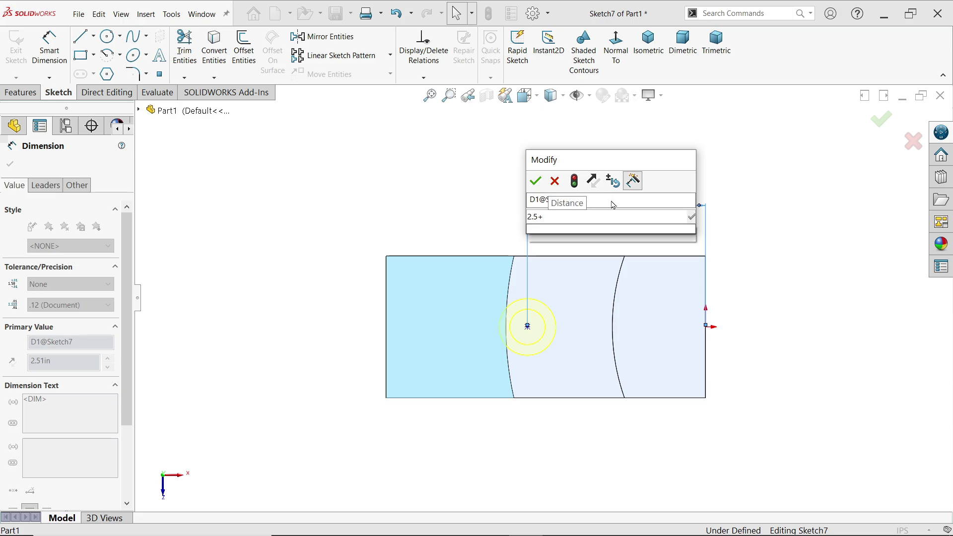
text(1)
key(Return)
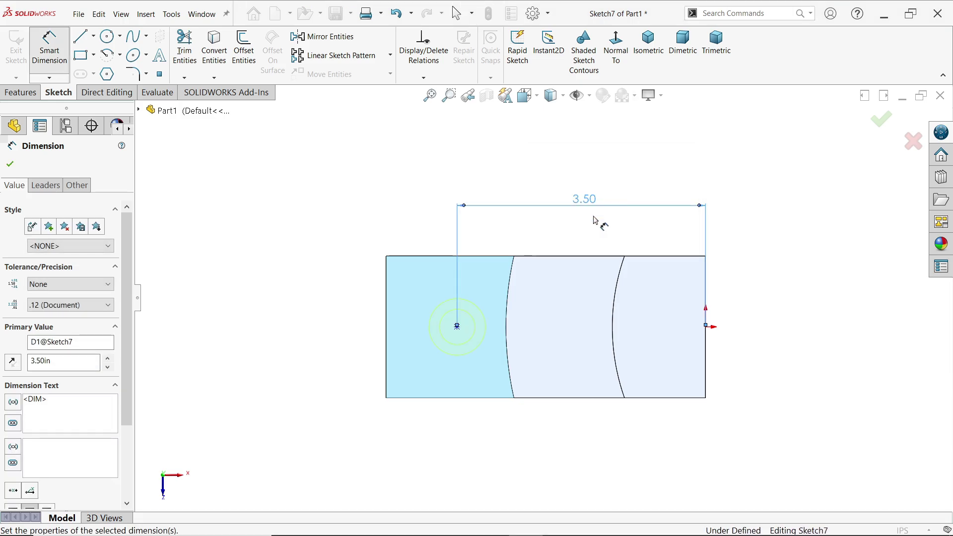
click(10, 164)
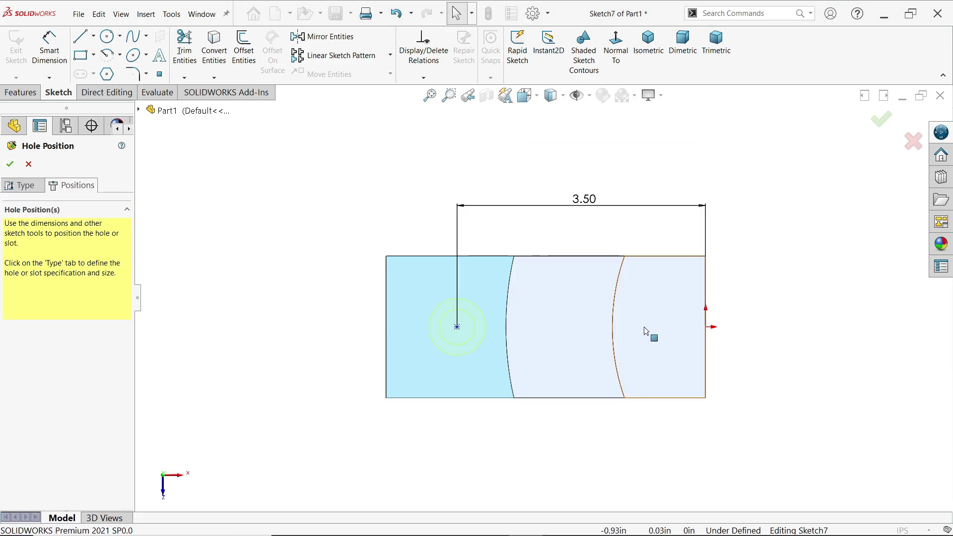
Step: Align the hole centre horizontally with the origin and confirm Hole1 in isometric view
click(707, 329)
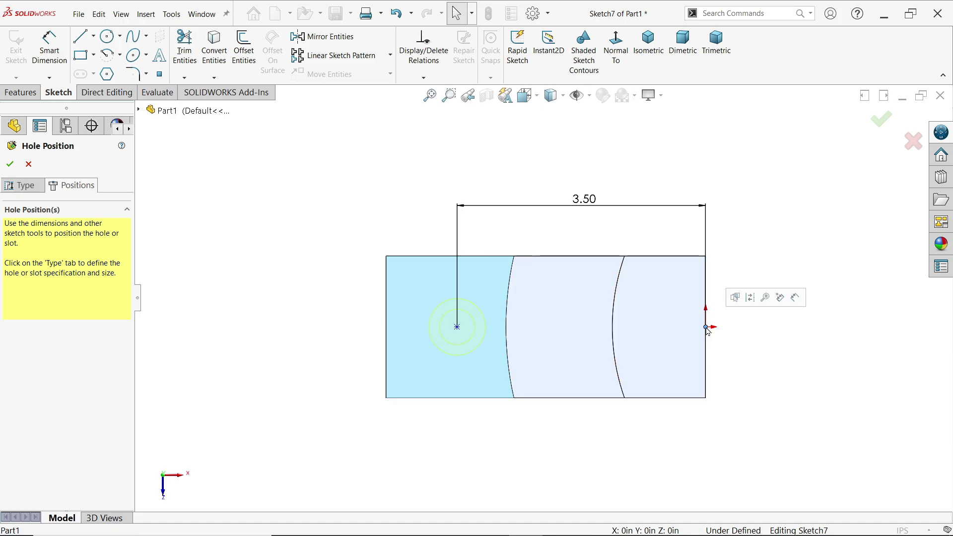
ctrl+click(457, 328)
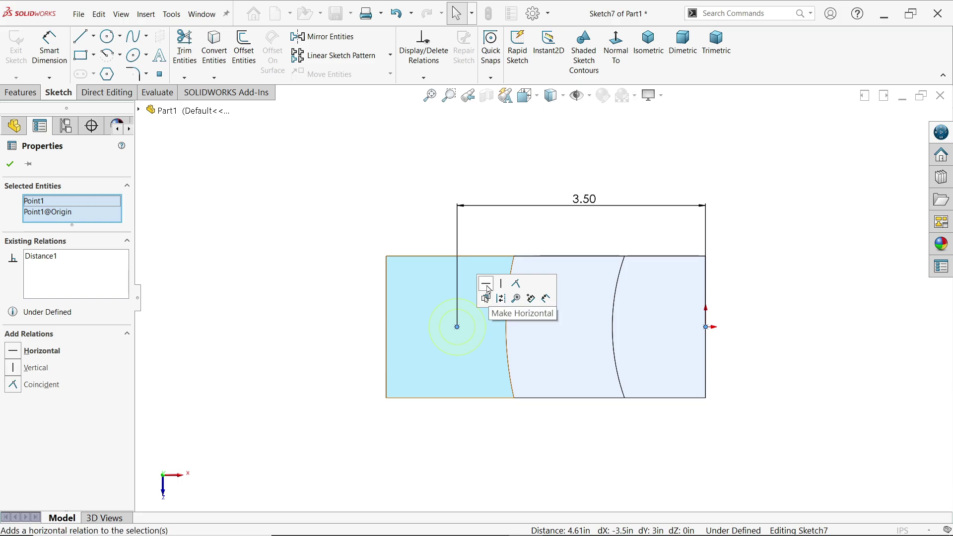
click(488, 289)
click(389, 224)
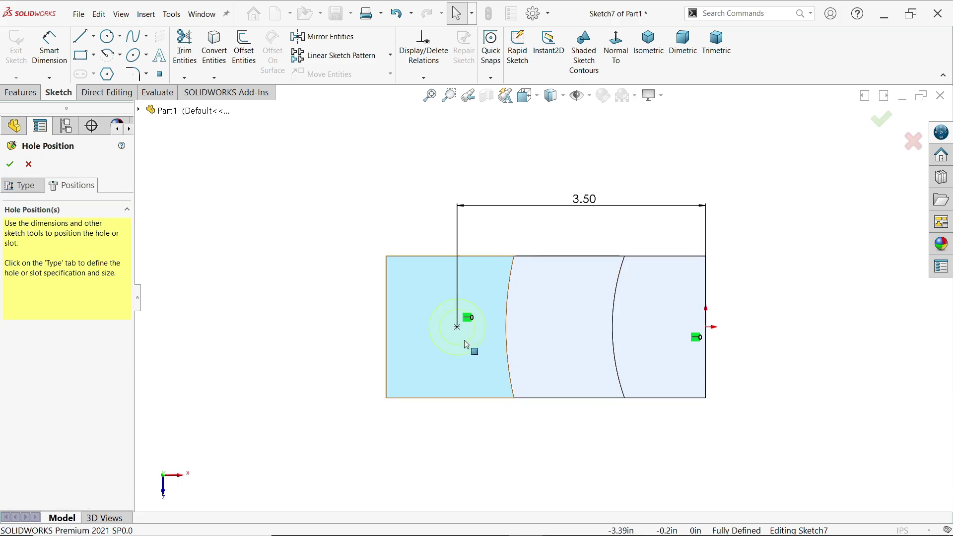
click(648, 63)
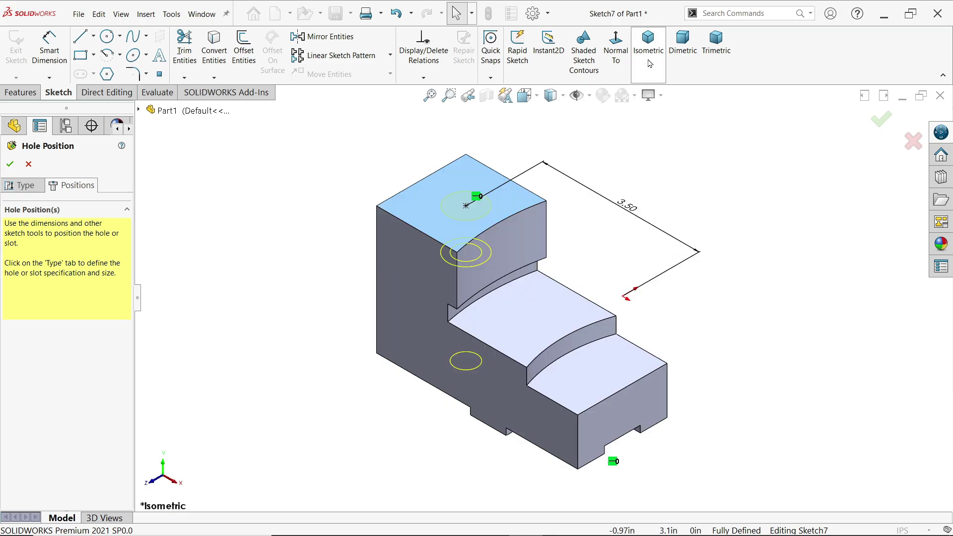
click(10, 164)
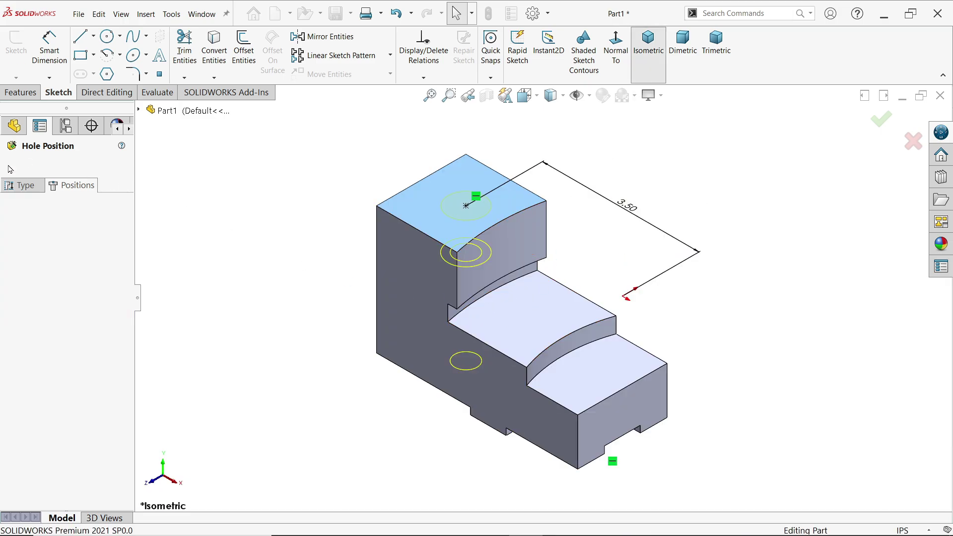
mouse_move(570, 202)
middle_down()
mouse_move(574, 311)
mouse_move(562, 295)
mouse_move(568, 187)
middle_up()
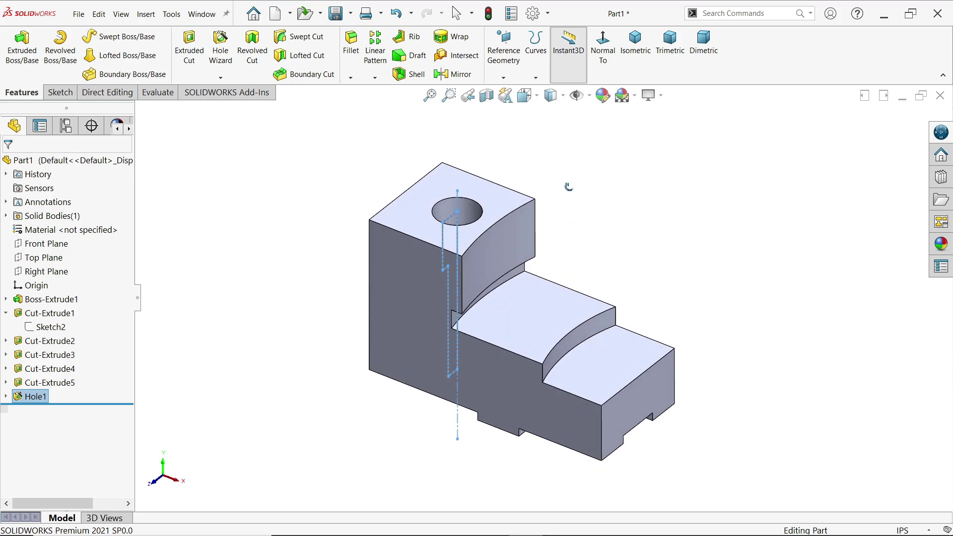
click(561, 318)
Step: Start a Hole Wizard hole as Counterbored Through All, 0.5 in diameter, 0.8 in counterbore
click(554, 208)
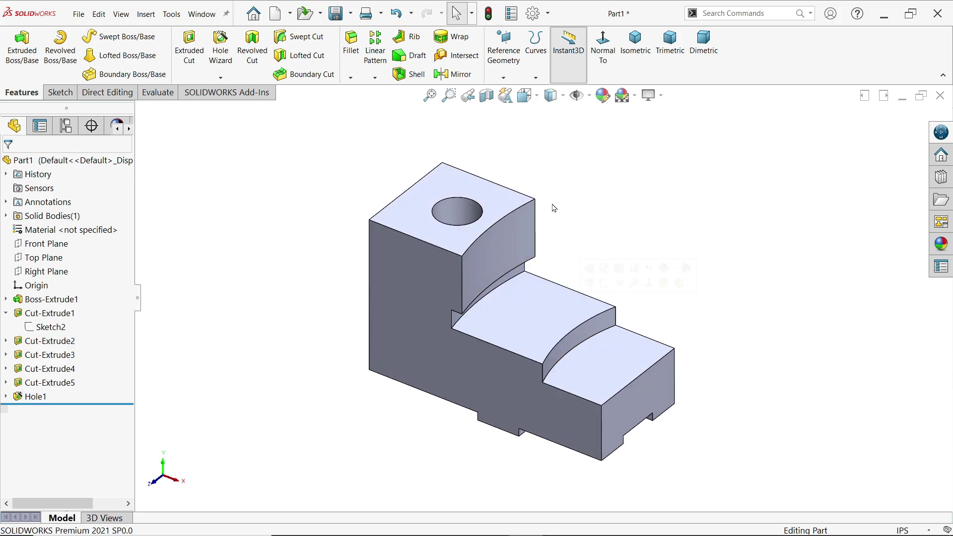
click(221, 52)
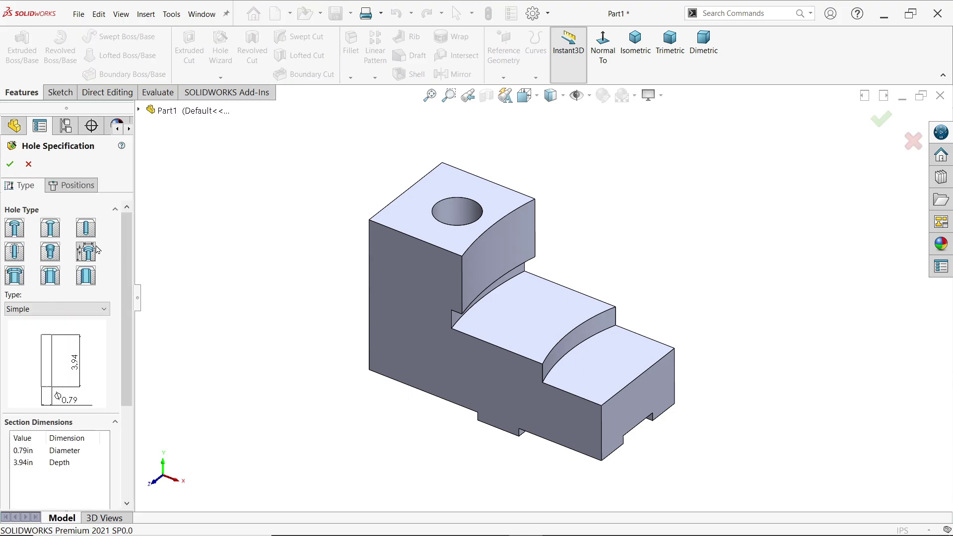
click(39, 309)
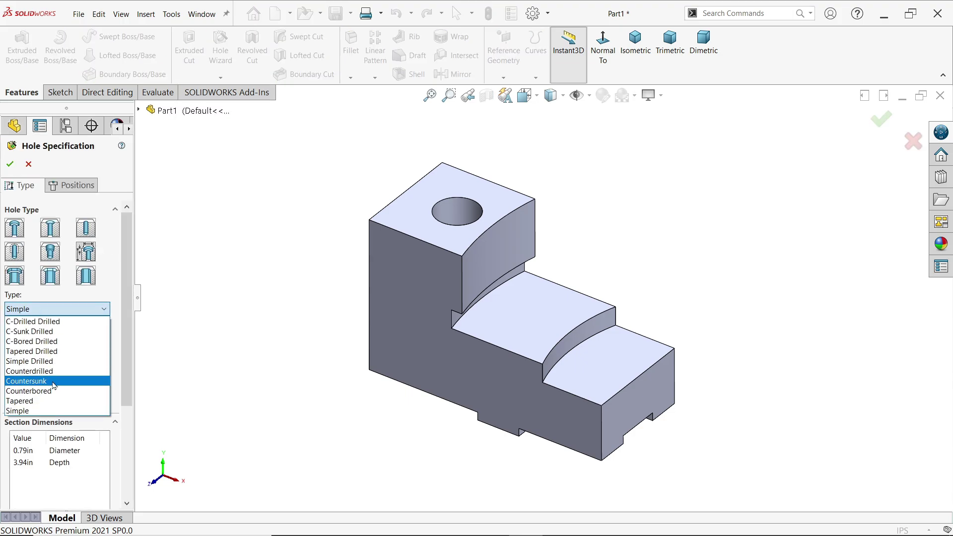
click(50, 390)
scroll(60, 390, down, 5)
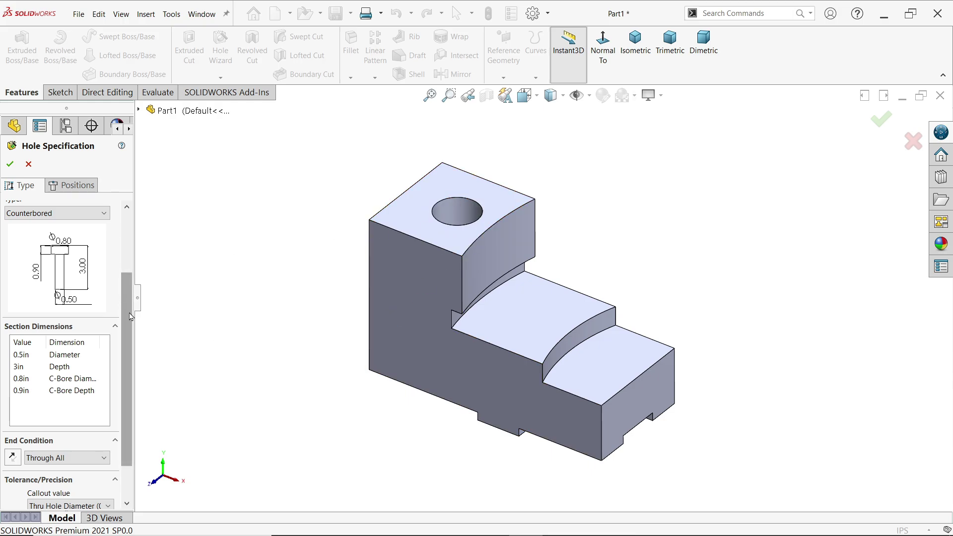
scroll(125, 371, down, 3)
Step: Place one hole centre point on the middle stepped face
click(86, 192)
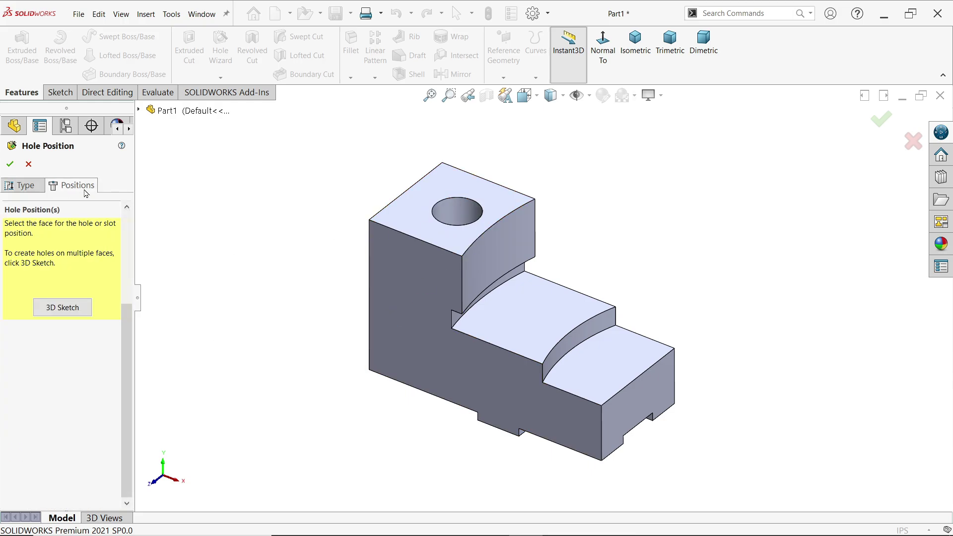
click(562, 328)
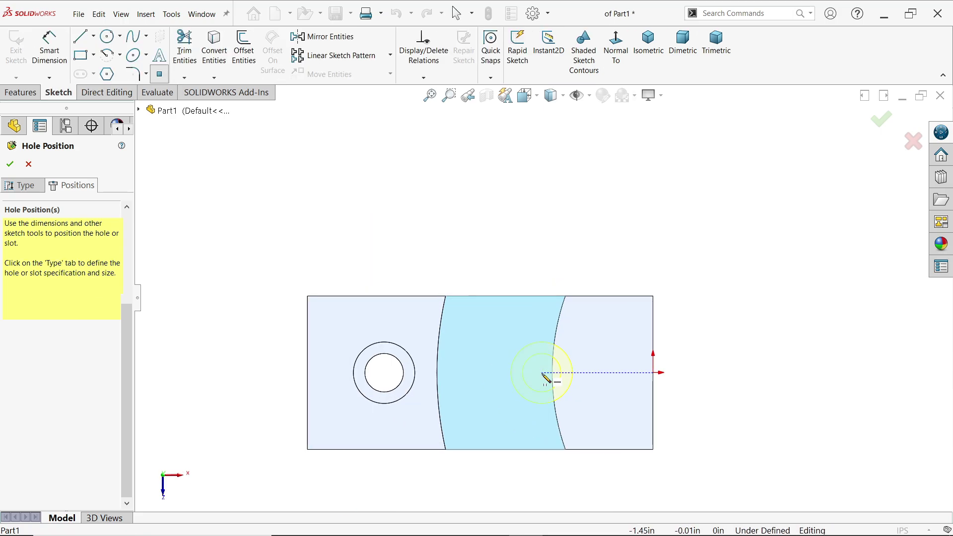
click(542, 373)
right_click(542, 227)
click(575, 231)
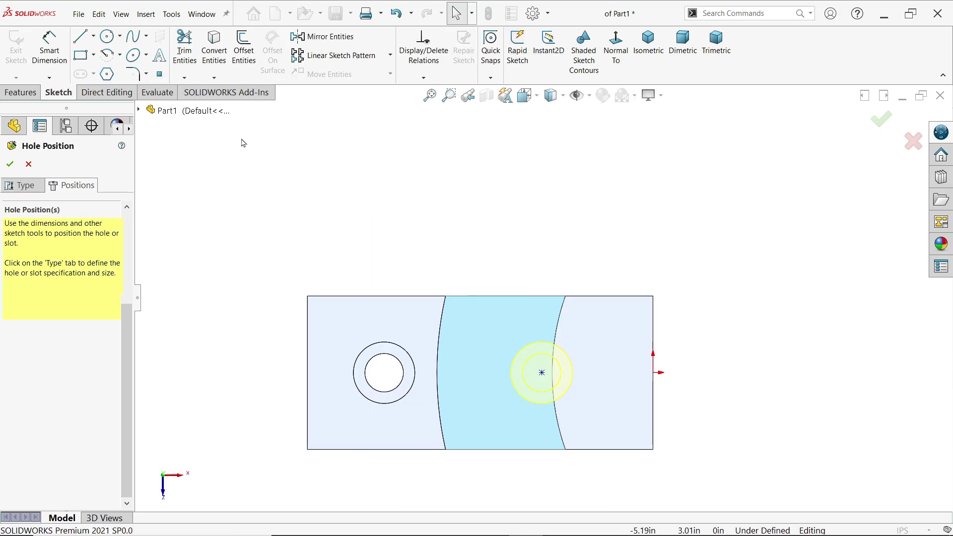
Step: Dimension the hole centre 1.00 in from the part's right end
click(49, 48)
click(541, 372)
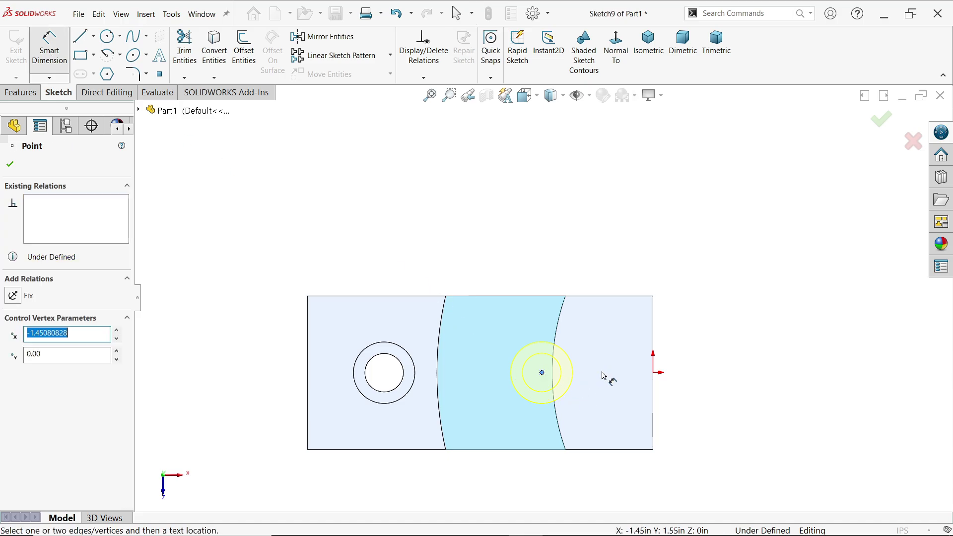
click(654, 372)
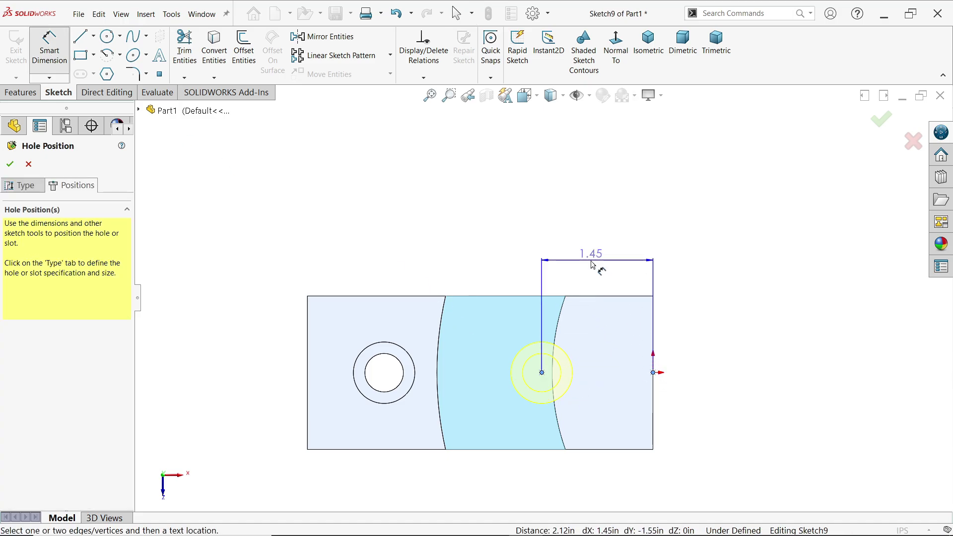
click(592, 263)
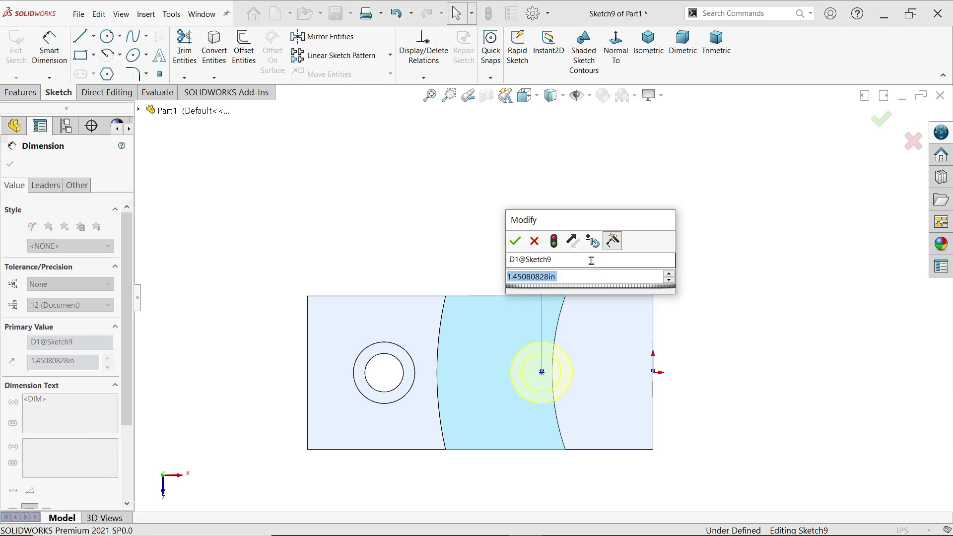
text(1)
key(Return)
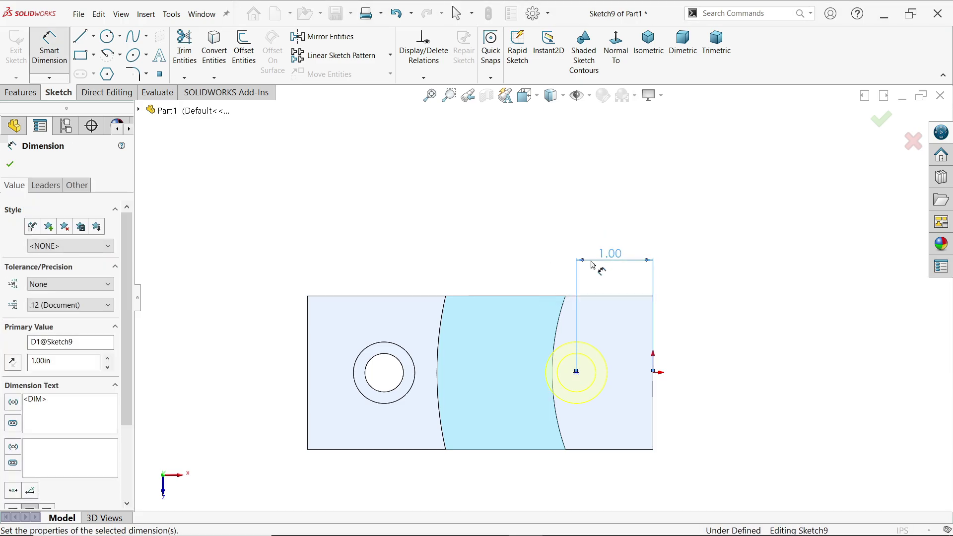
key(Escape)
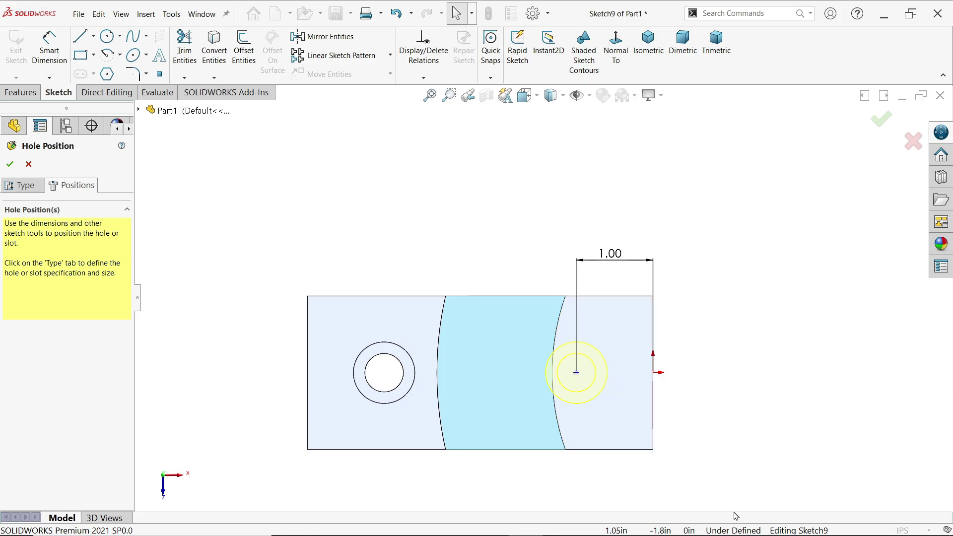
Step: Make the hole centre horizontal with the origin and switch to isometric view
click(576, 372)
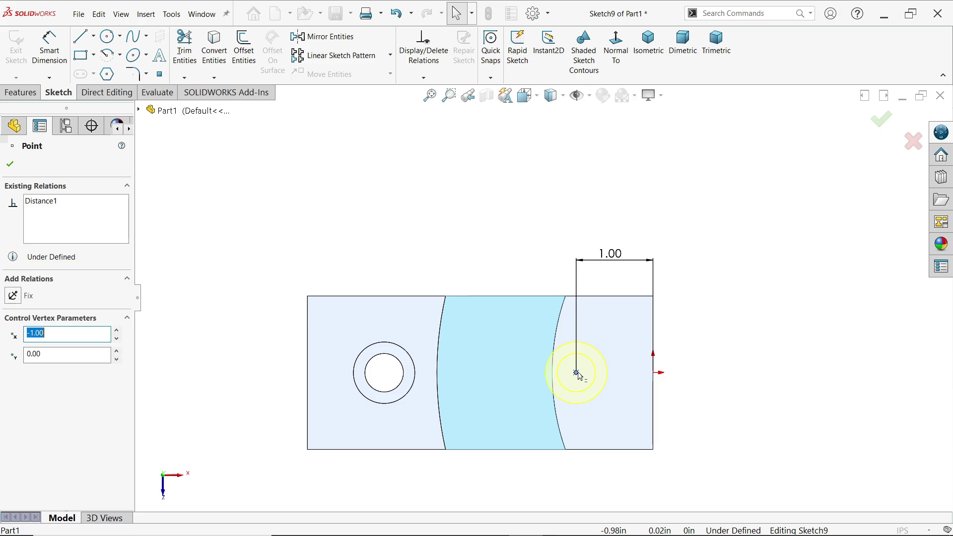
ctrl+click(653, 372)
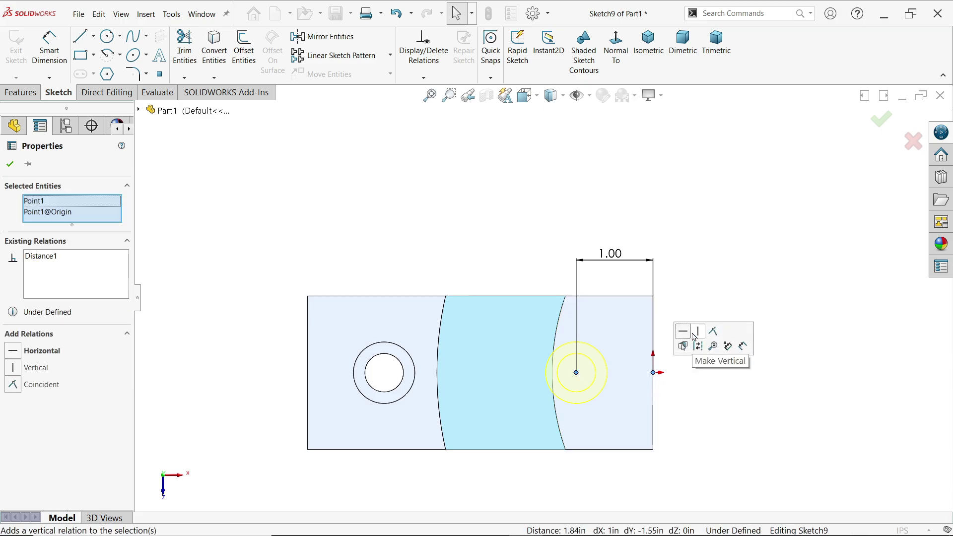
click(684, 336)
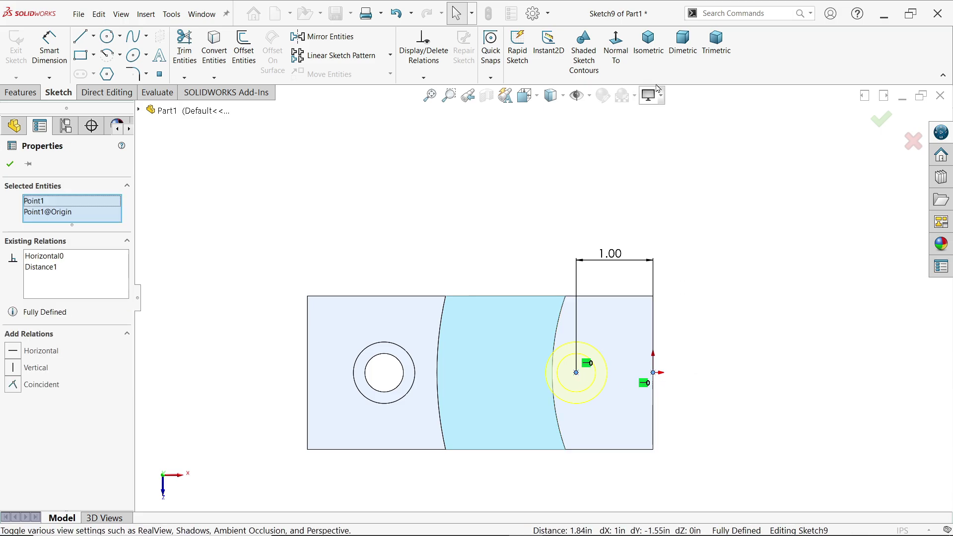
click(648, 44)
click(729, 413)
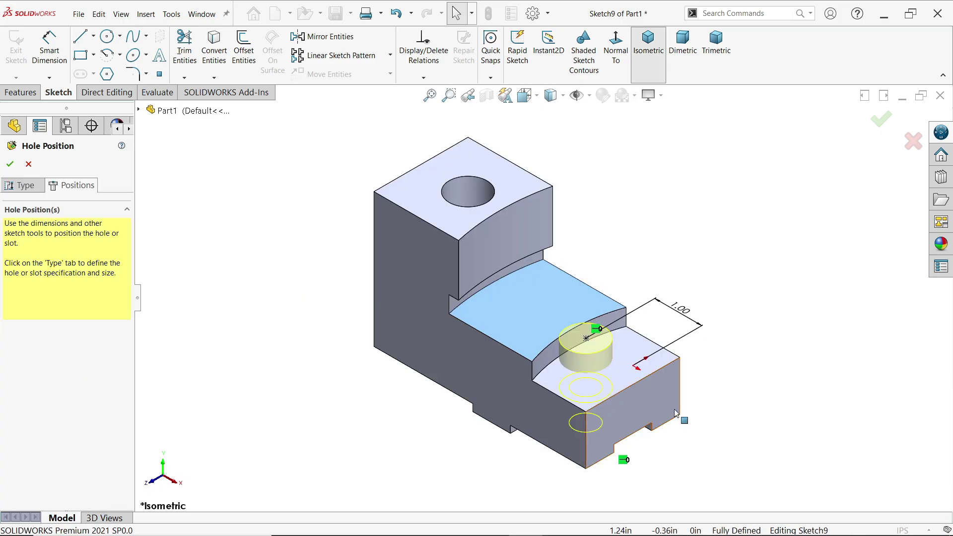
scroll(710, 436, down, 2)
Step: Create Hole2, check both holes in a Front Plane section view, then turn the section off
click(10, 164)
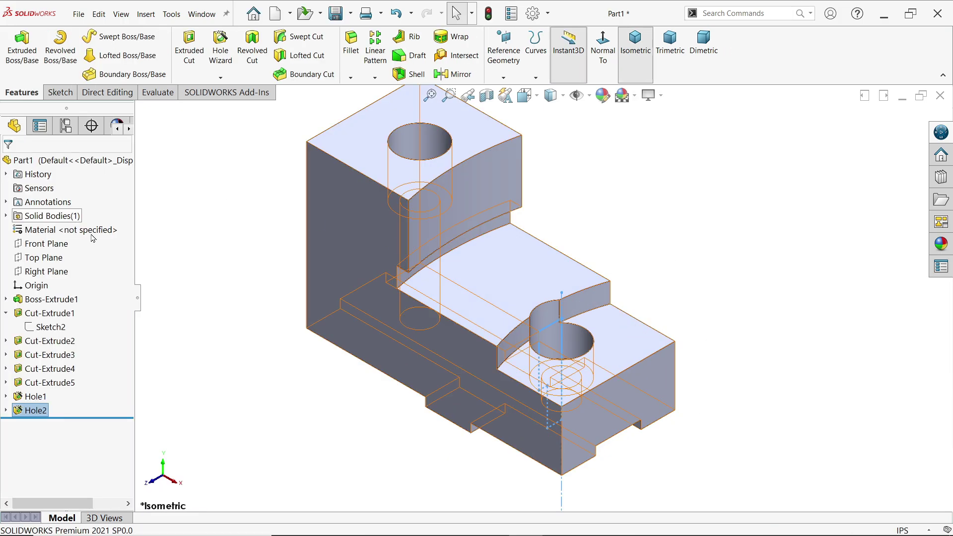
click(49, 243)
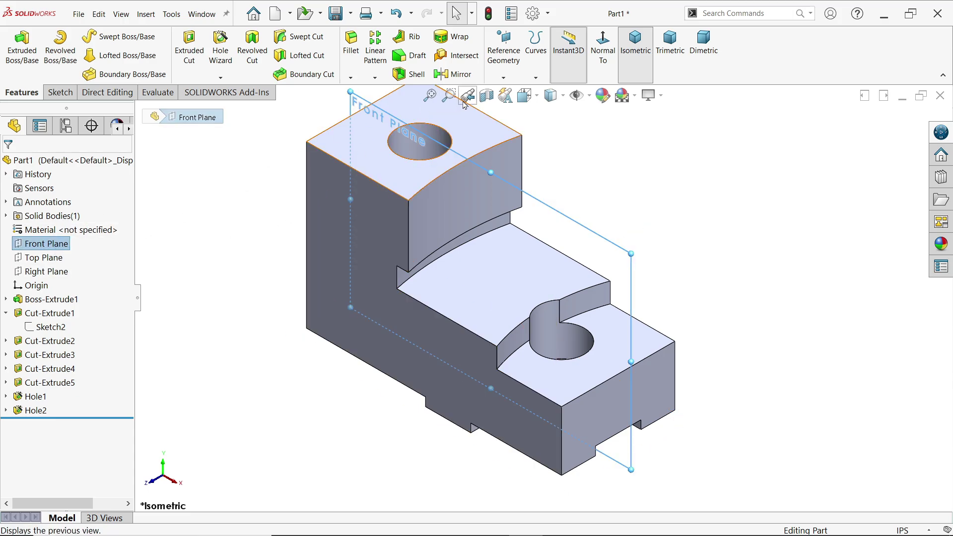
click(486, 94)
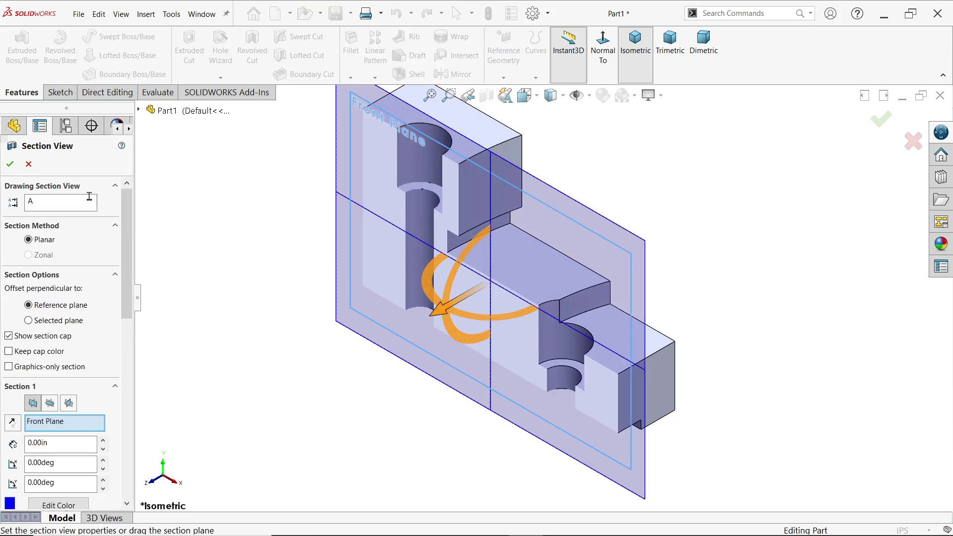
click(10, 163)
middle_drag(576, 298, 599, 197)
click(489, 94)
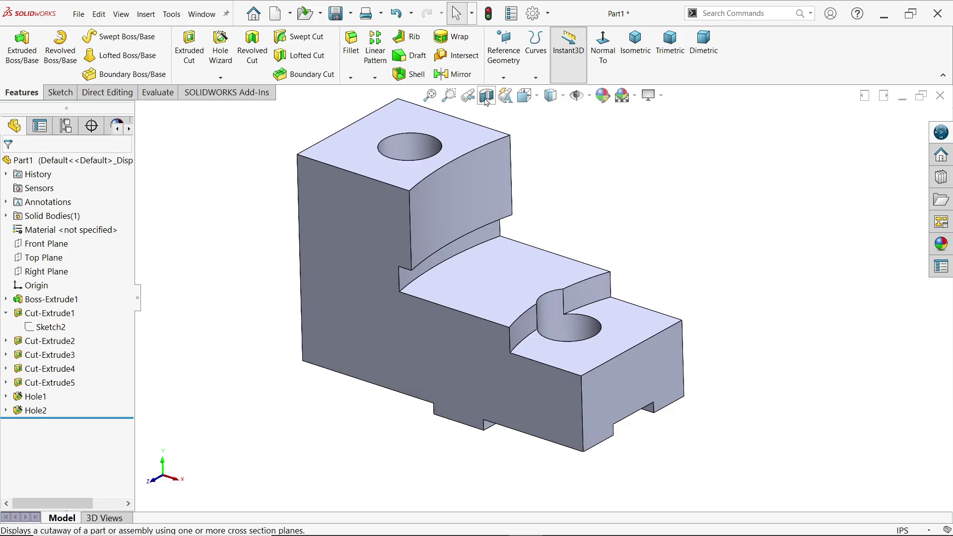
Step: Glance at the Chuck Jaw reference drawing in Photos, then minimize it
key(alt+Tab)
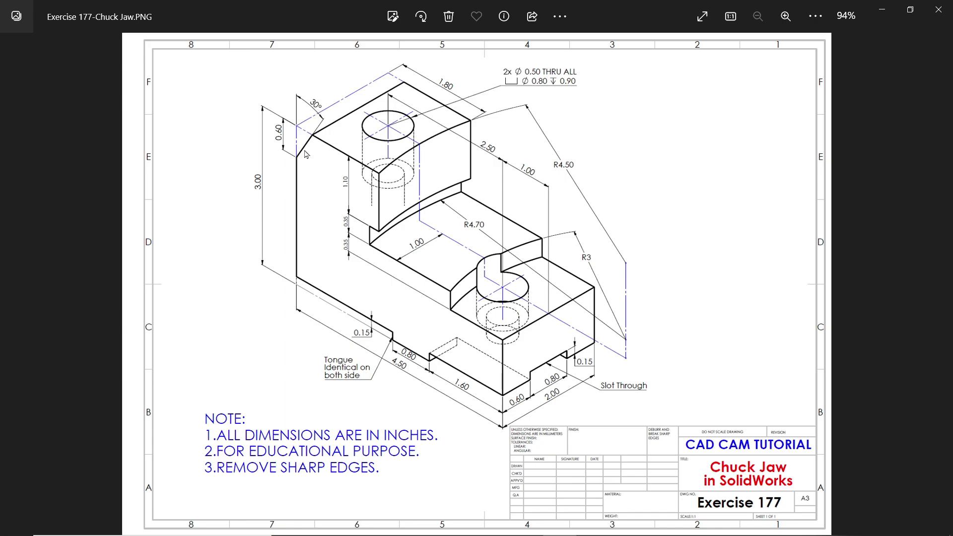
click(883, 11)
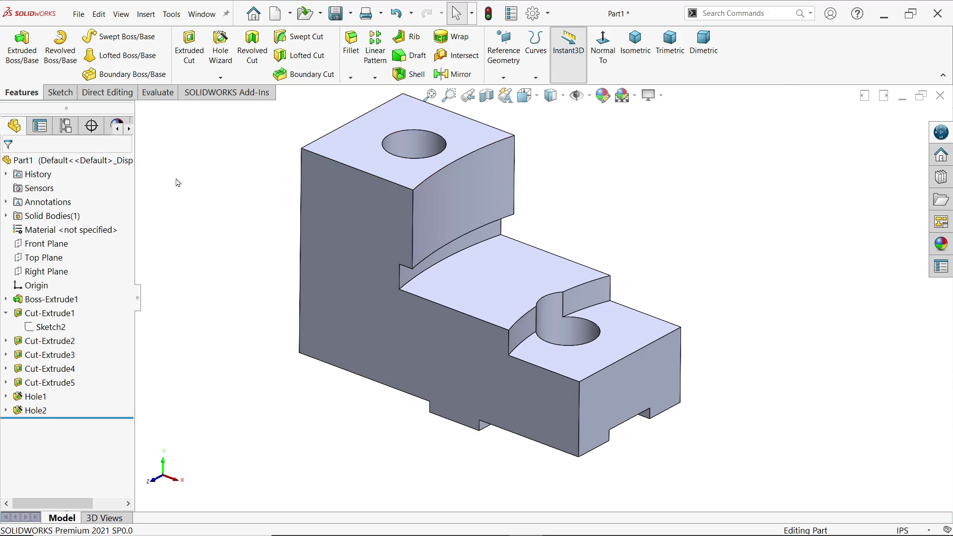
Step: Start a Chamfer feature on the upper block's top corner edge
click(333, 132)
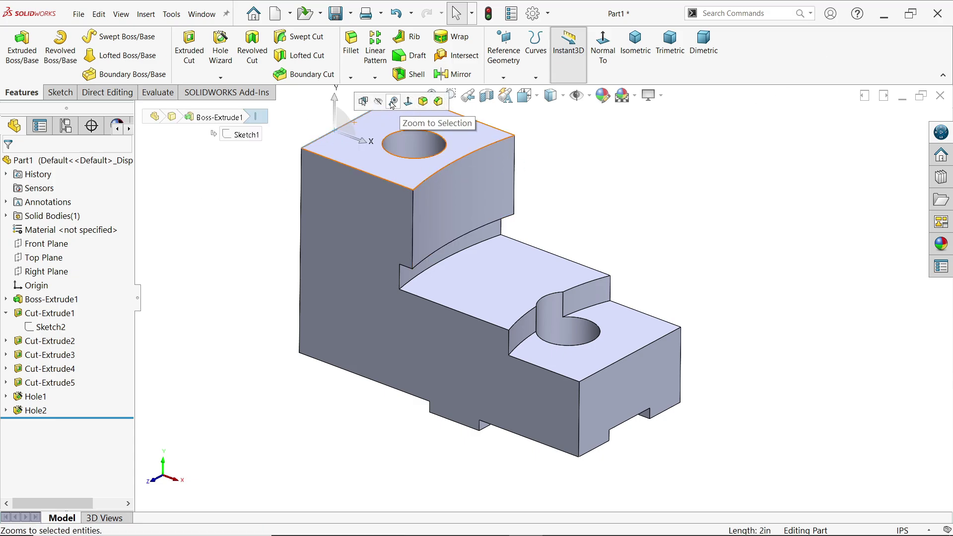
key(Escape)
click(350, 78)
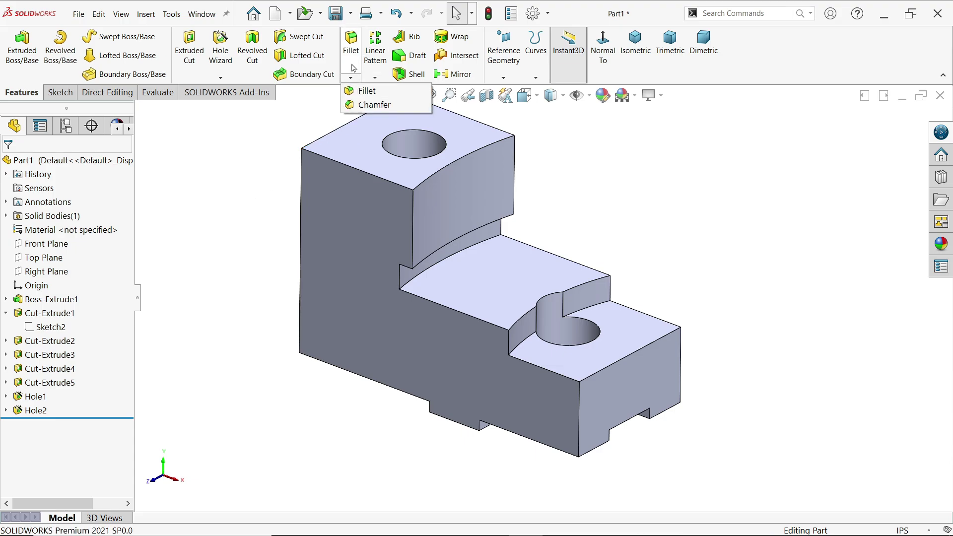
click(367, 105)
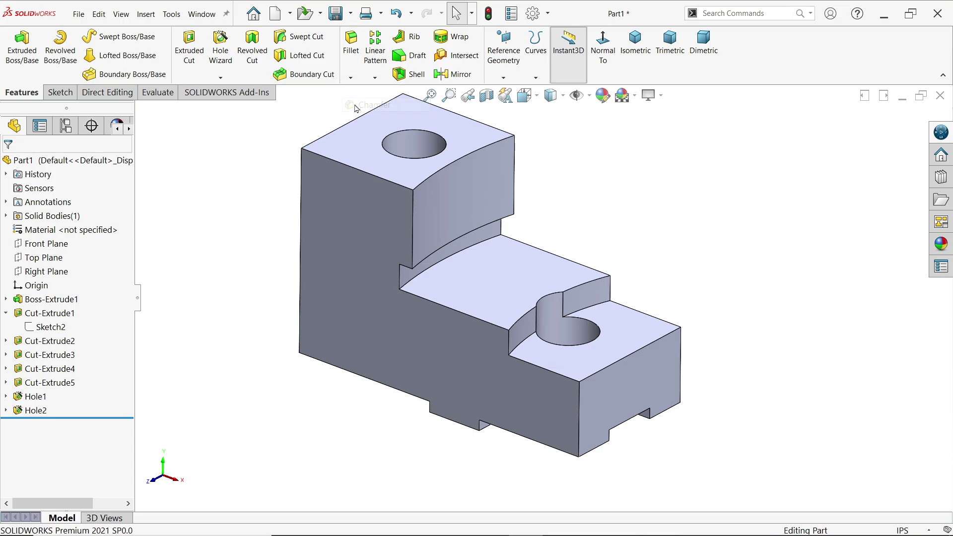
key(ctrl+Right)
key(ctrl+Down)
scroll(426, 218, down, 4)
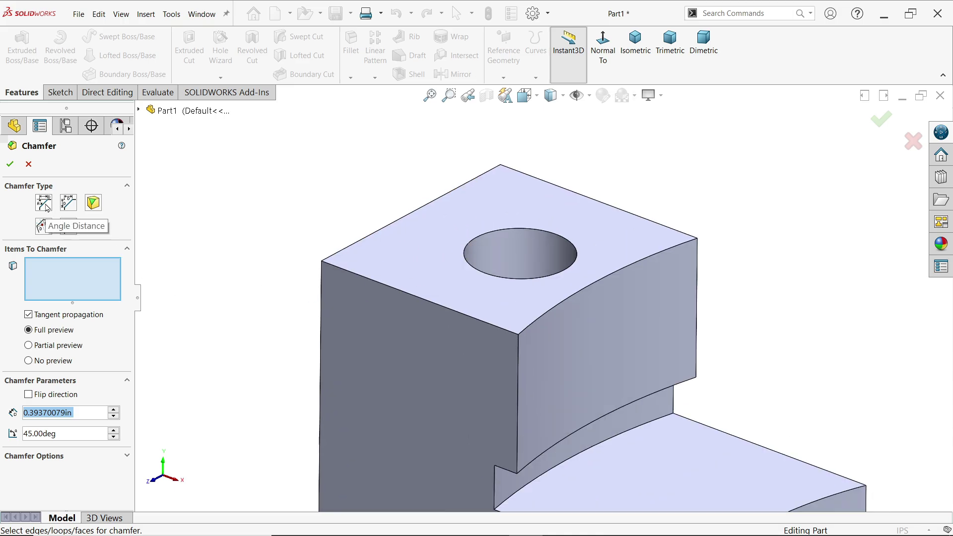
click(387, 225)
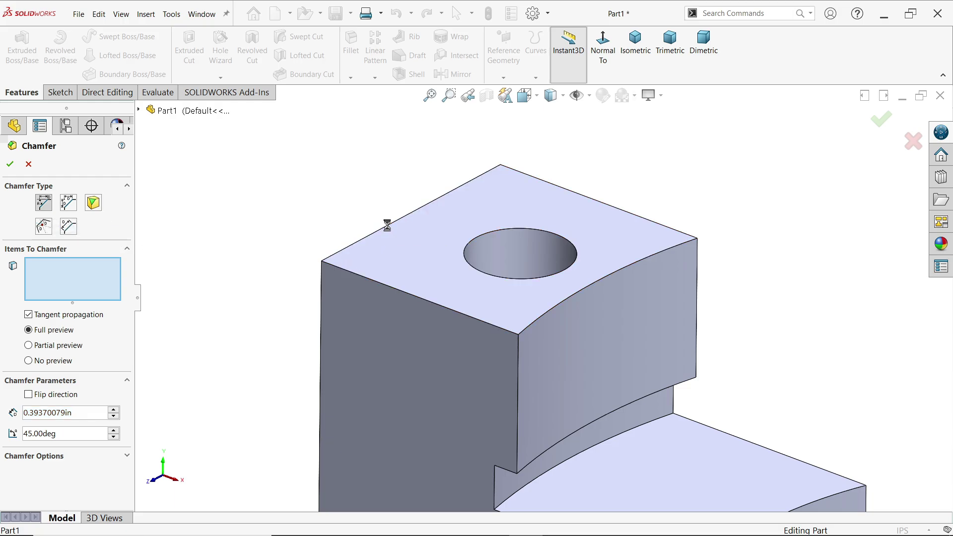
middle_drag(496, 320, 529, 253)
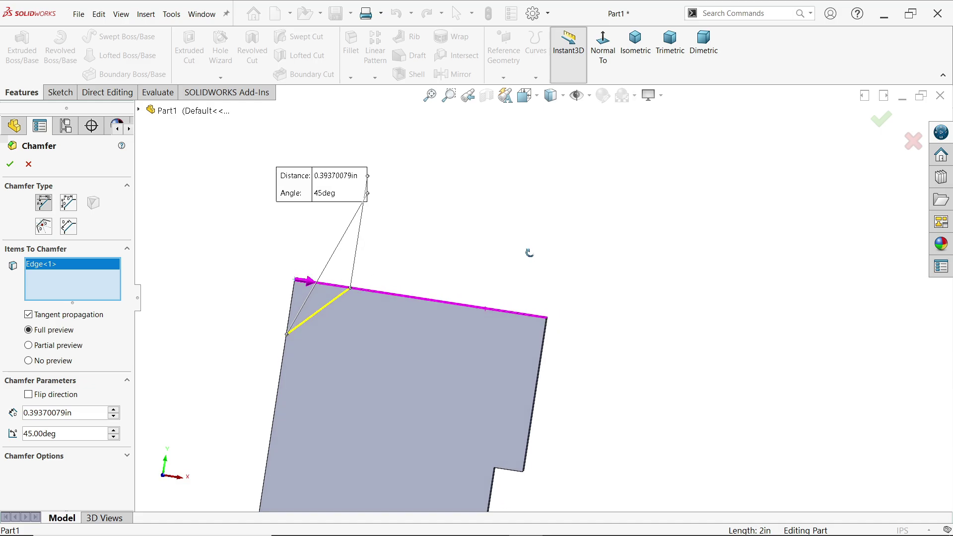
scroll(353, 340, down, 5)
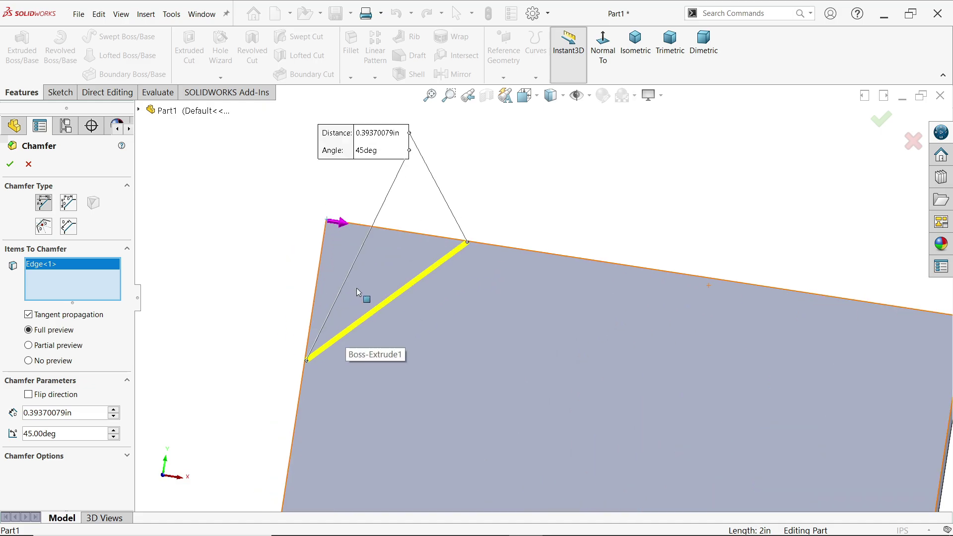
scroll(360, 292, down, 2)
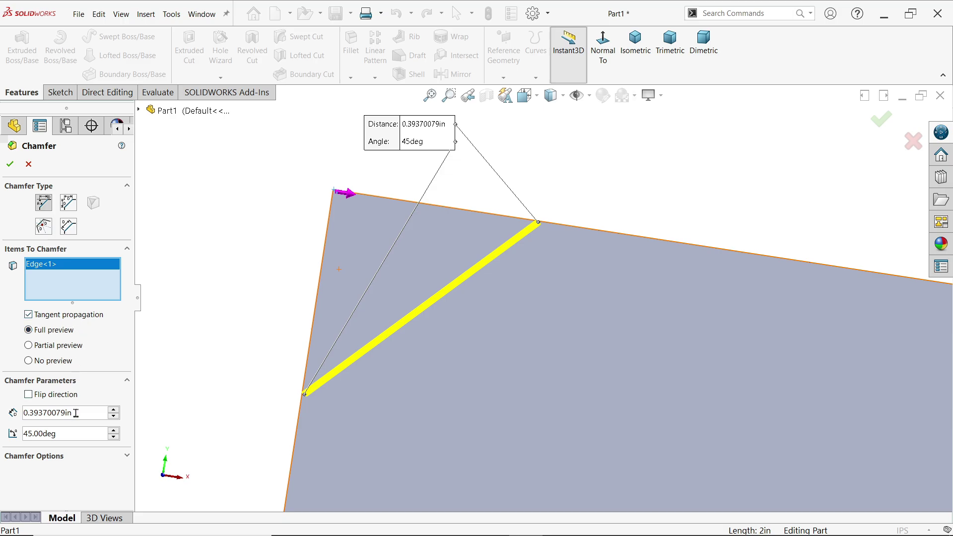
Step: Make the chamfer 0.6 in at 30° with flipped direction, then view the part isometrically
drag(76, 412, 1, 407)
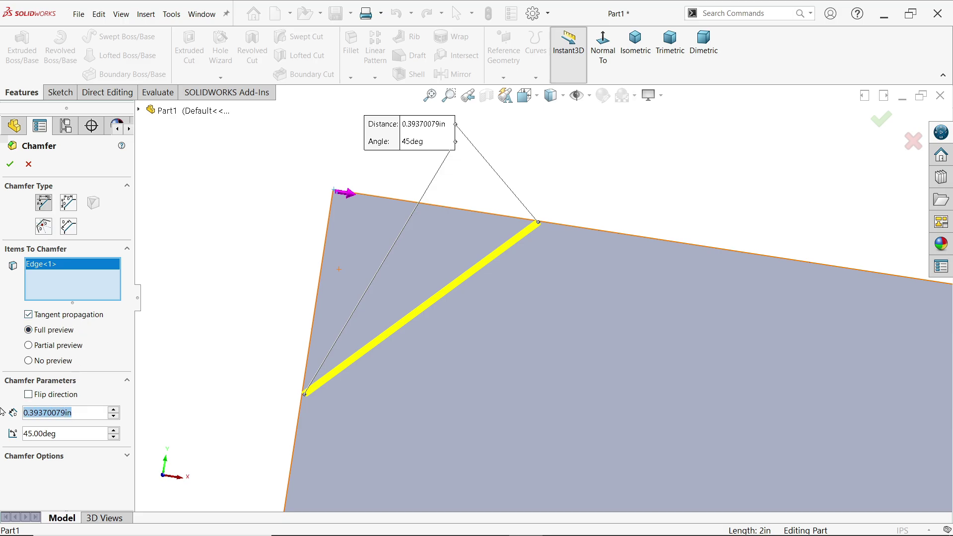
text(0.6)
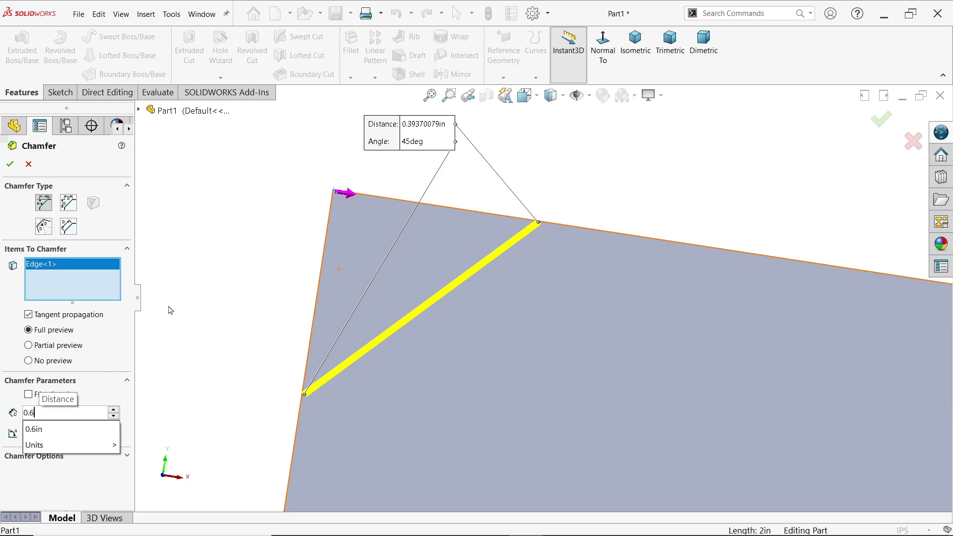
key(Return)
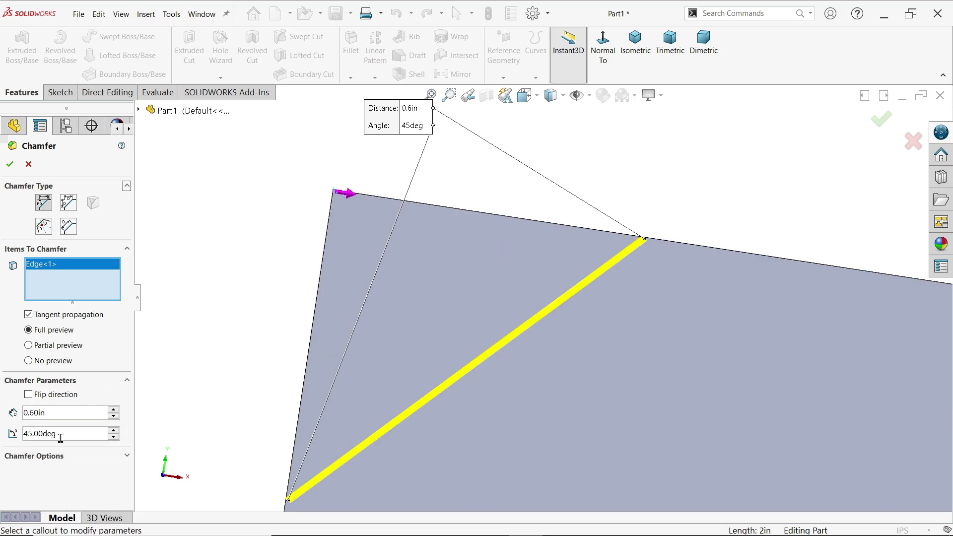
drag(51, 436, 6, 427)
text(30)
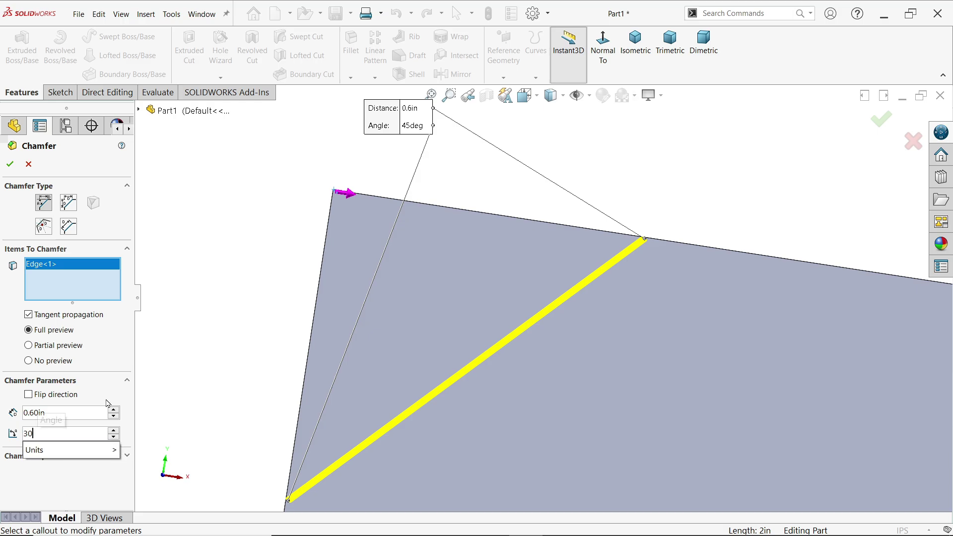
key(Return)
scroll(237, 274, up, 4)
scroll(476, 280, down, 2)
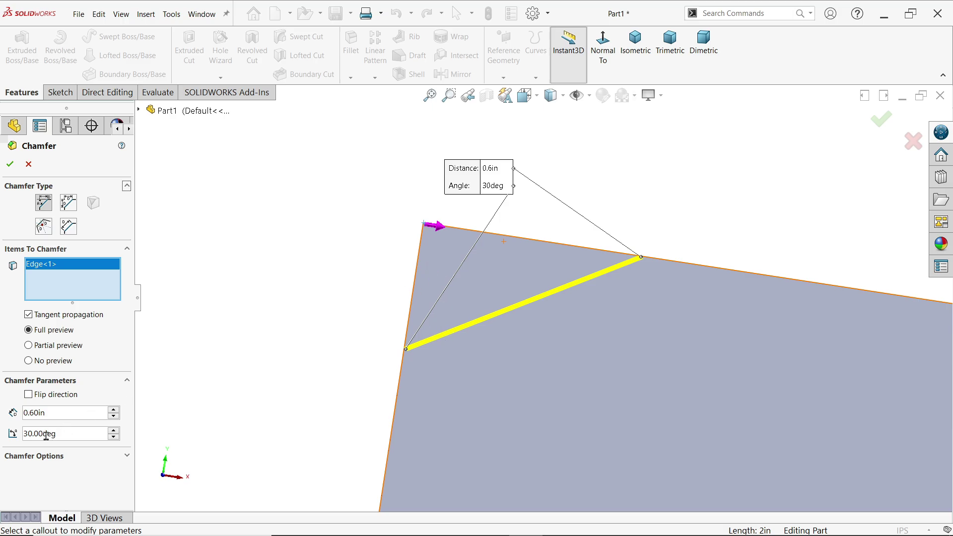
click(28, 394)
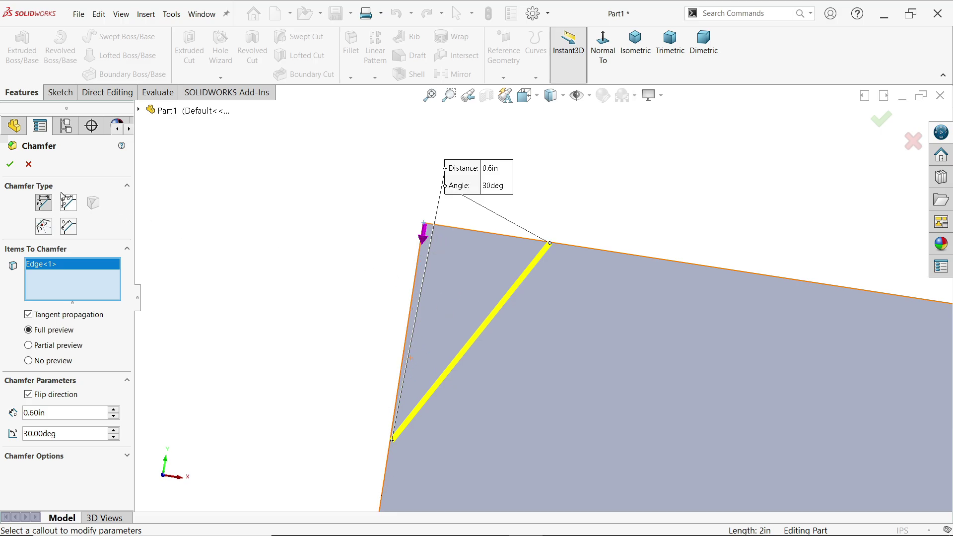
click(10, 164)
key(f)
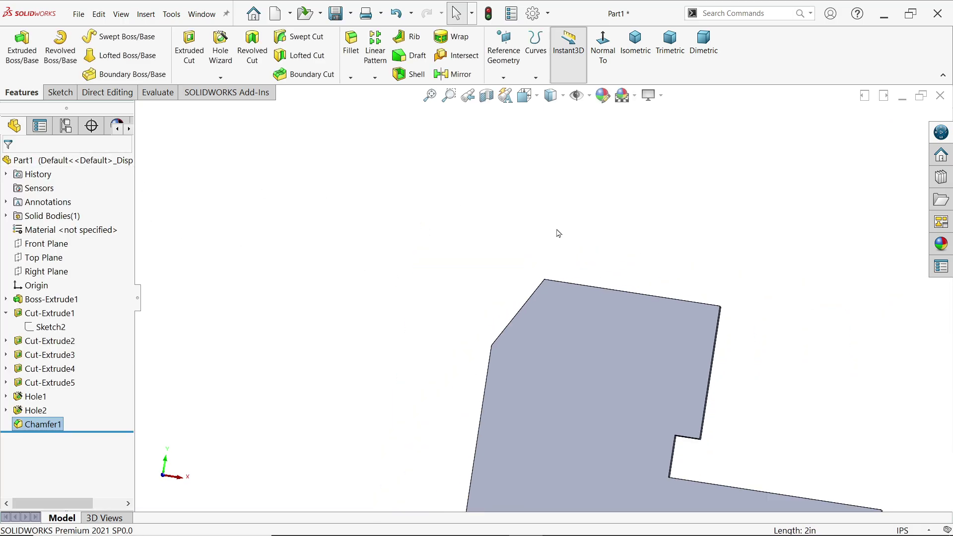
key(ctrl+7)
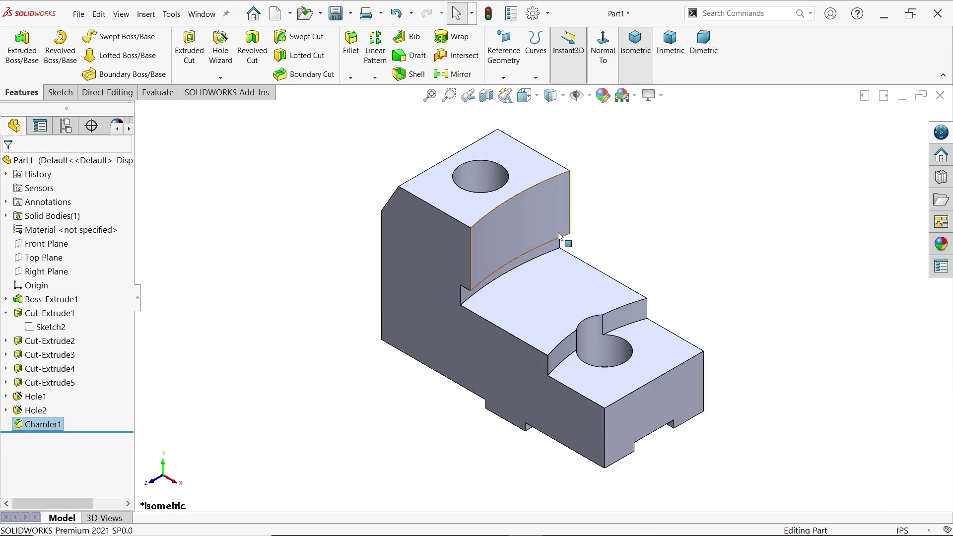
Step: Turn on RealView Graphics and give the whole part a green colour
scroll(597, 293, down, 1)
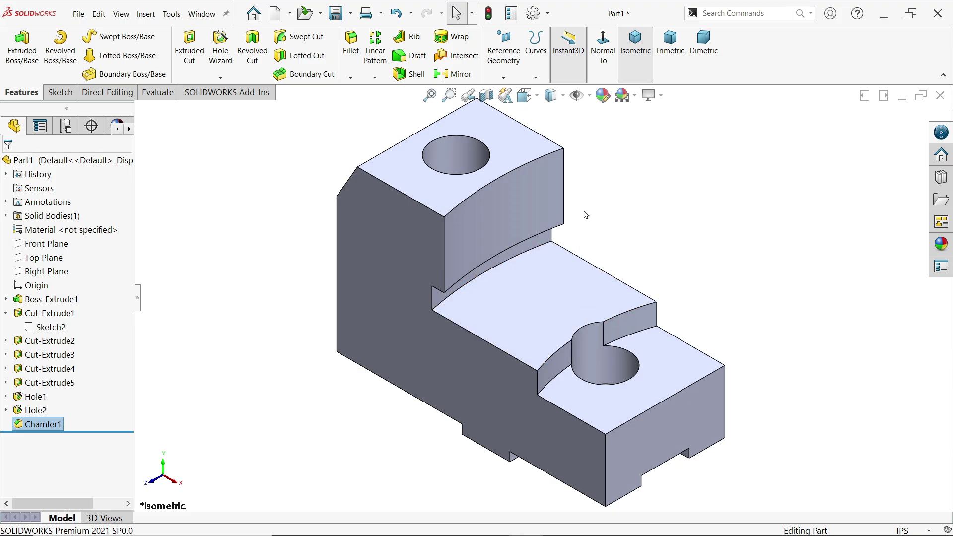
click(651, 95)
click(660, 118)
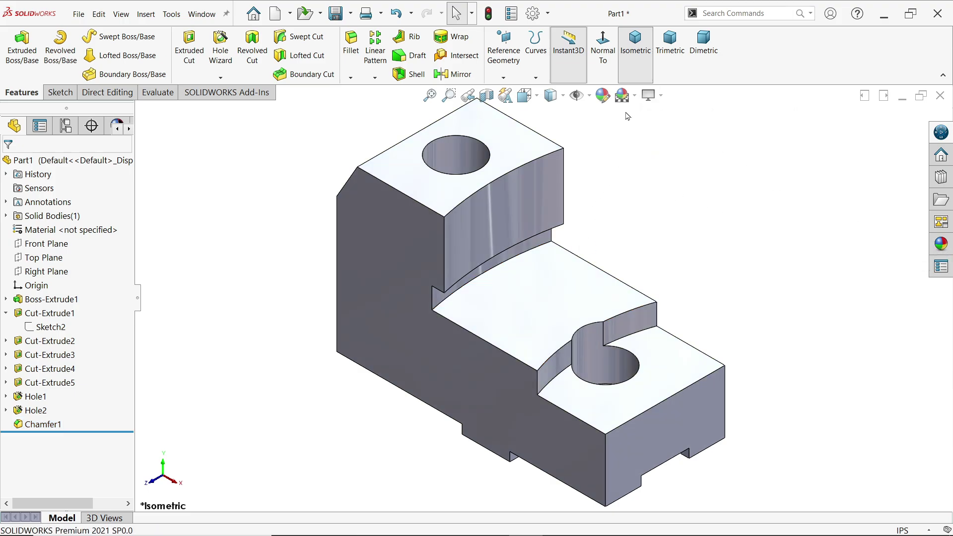
click(603, 96)
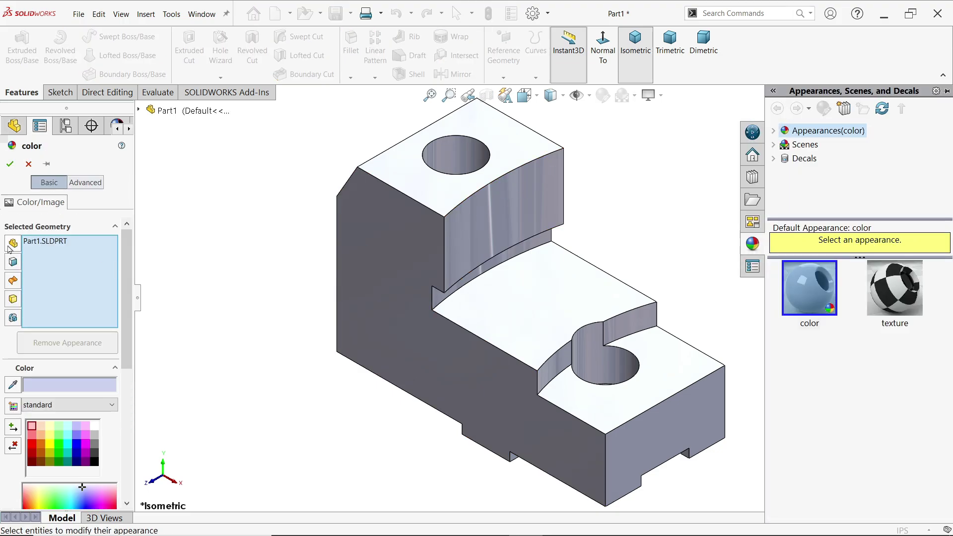
click(61, 445)
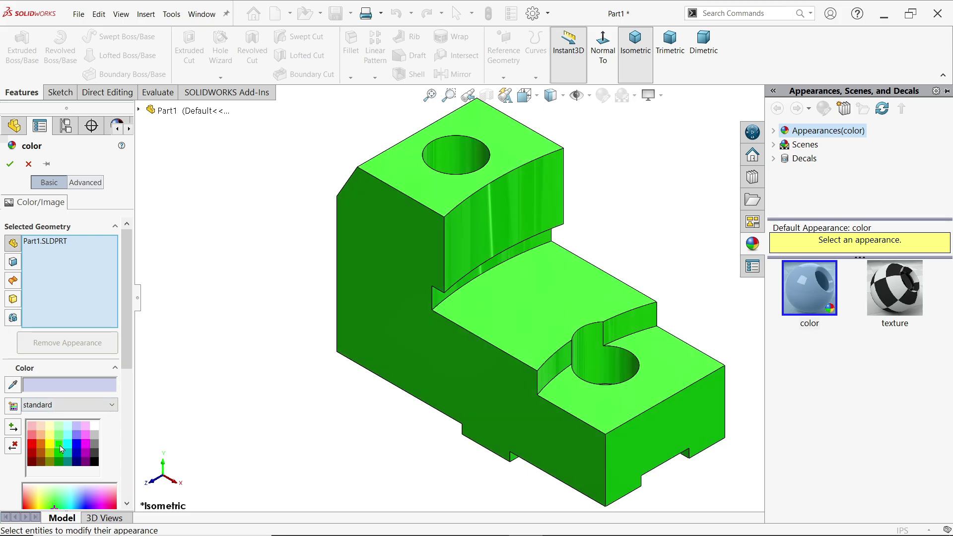
click(11, 165)
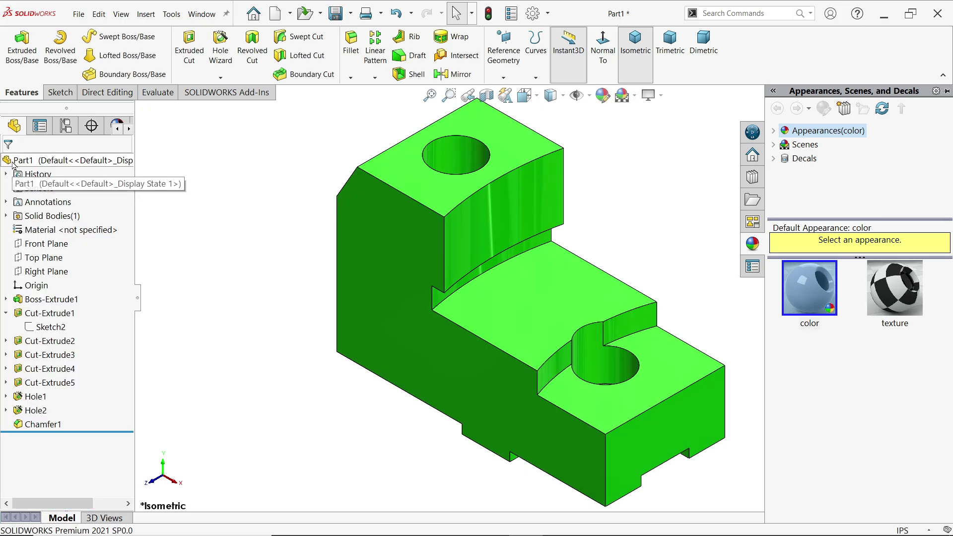
Step: Apply the polished steel appearance from Metal > Steel and fit the part in view
click(773, 130)
double_click(813, 158)
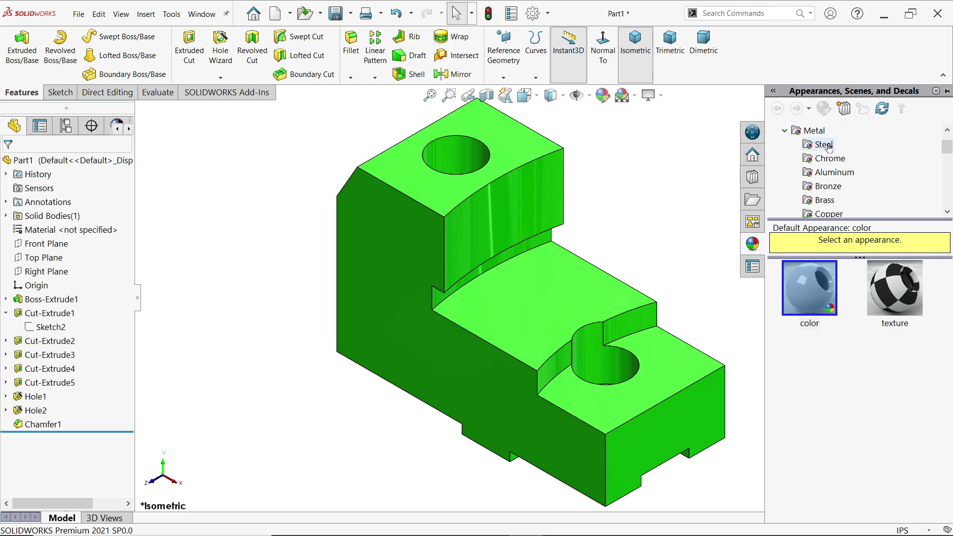
click(823, 144)
double_click(817, 316)
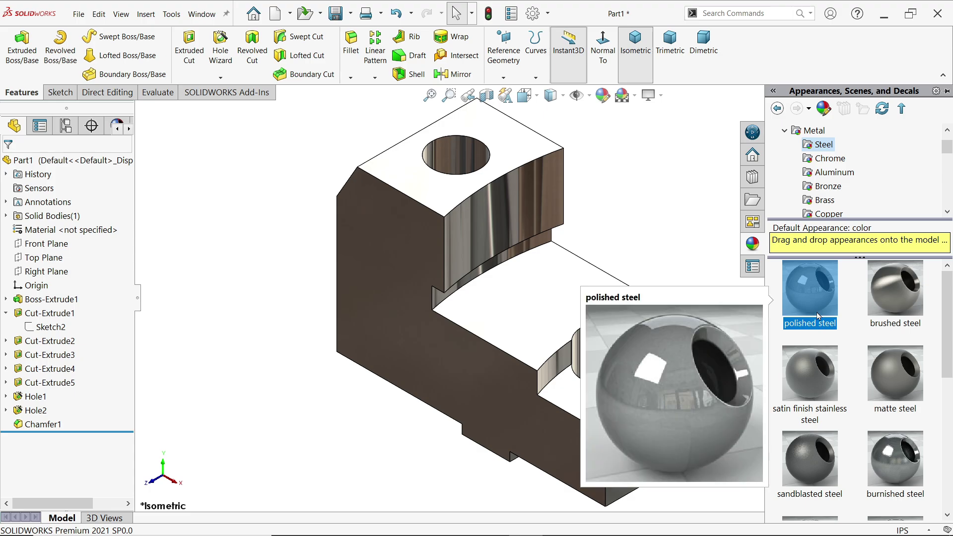
click(683, 252)
key(f)
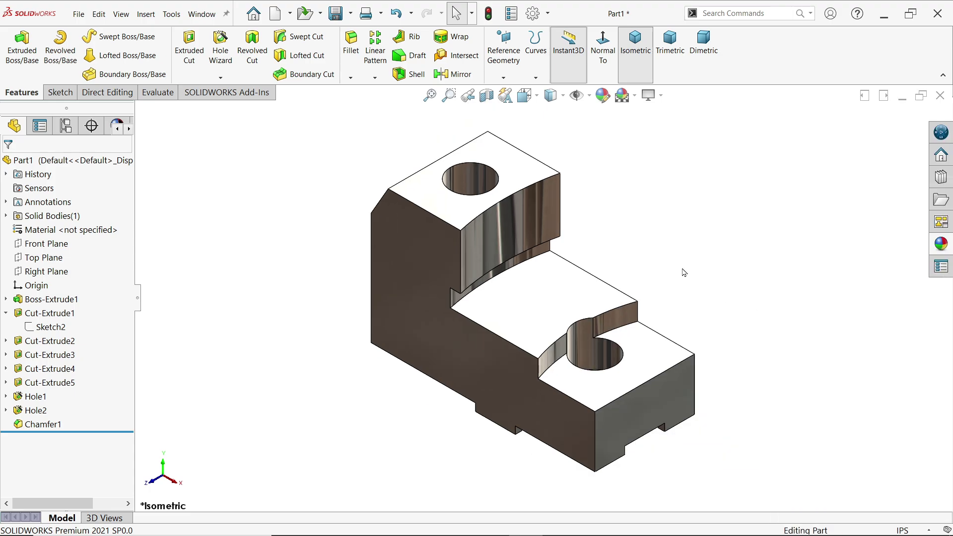